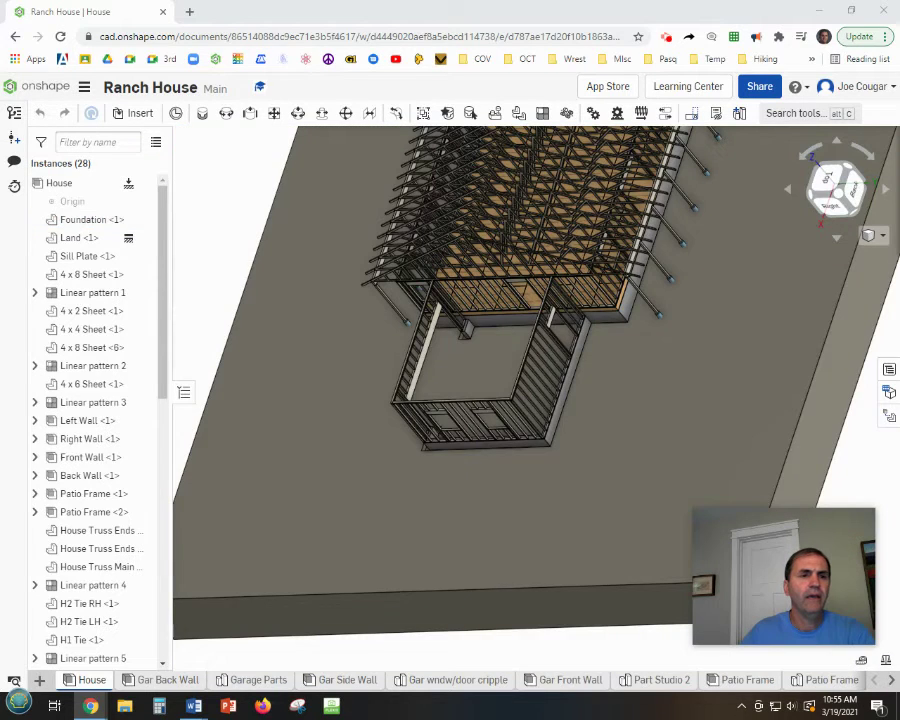
Measure the length of the short foundation return edge at the outer corner of the garage opening
scroll(583, 372, "up", 10)
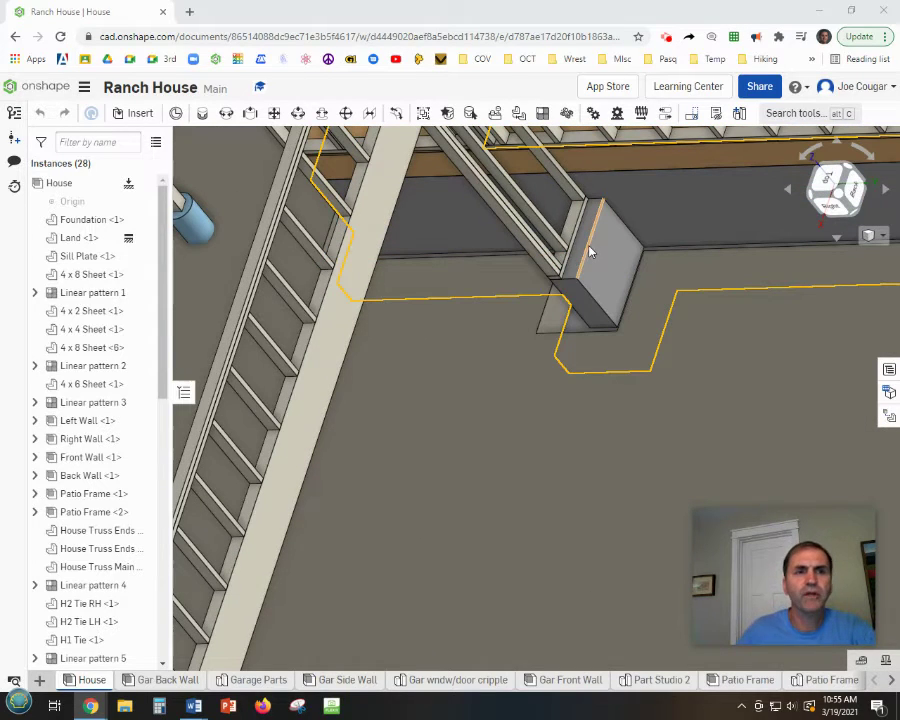
scroll(599, 290, "down", 8)
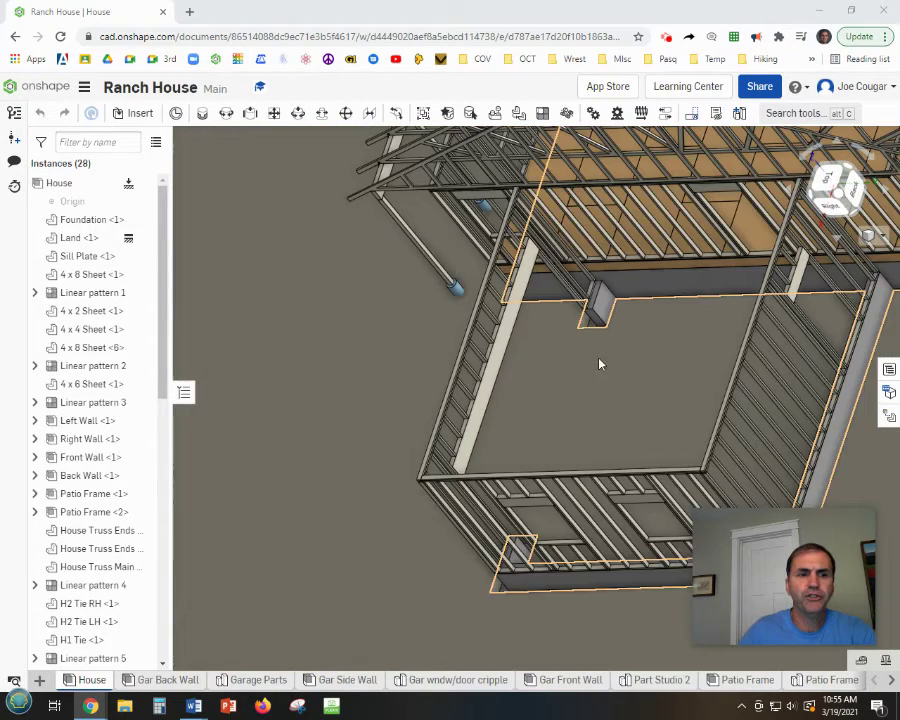
right_click_drag(540, 555, 535, 598)
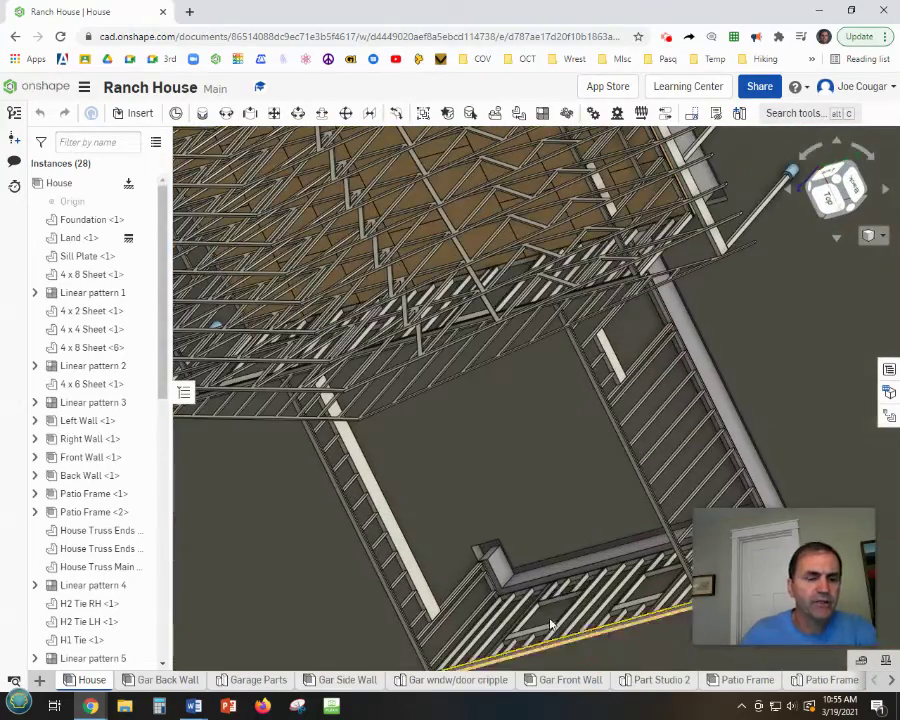
scroll(531, 594, "up", 3)
scroll(530, 592, "up", 3)
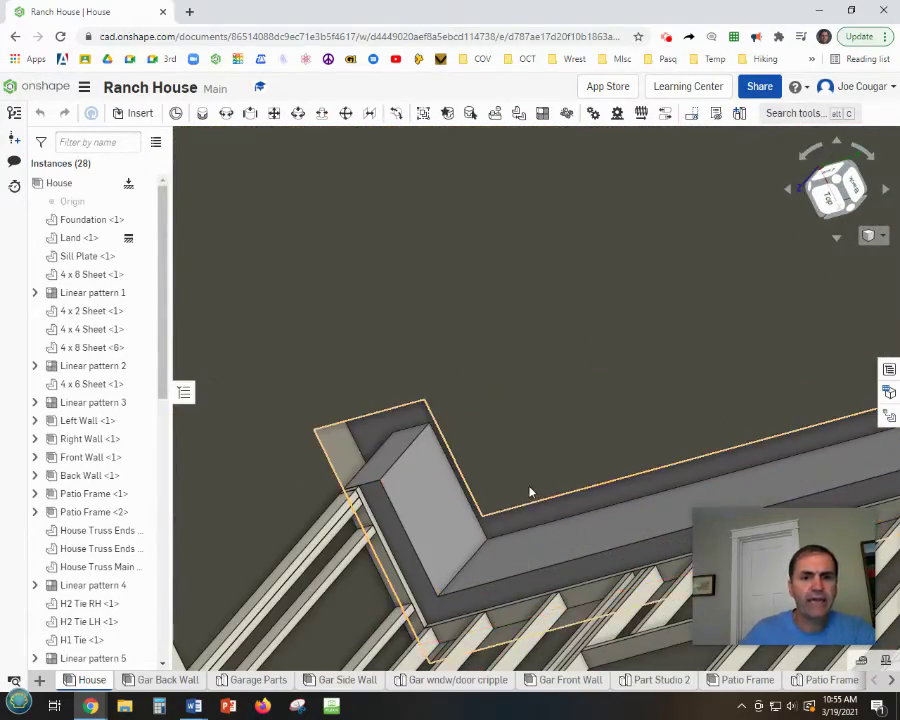
key("m")
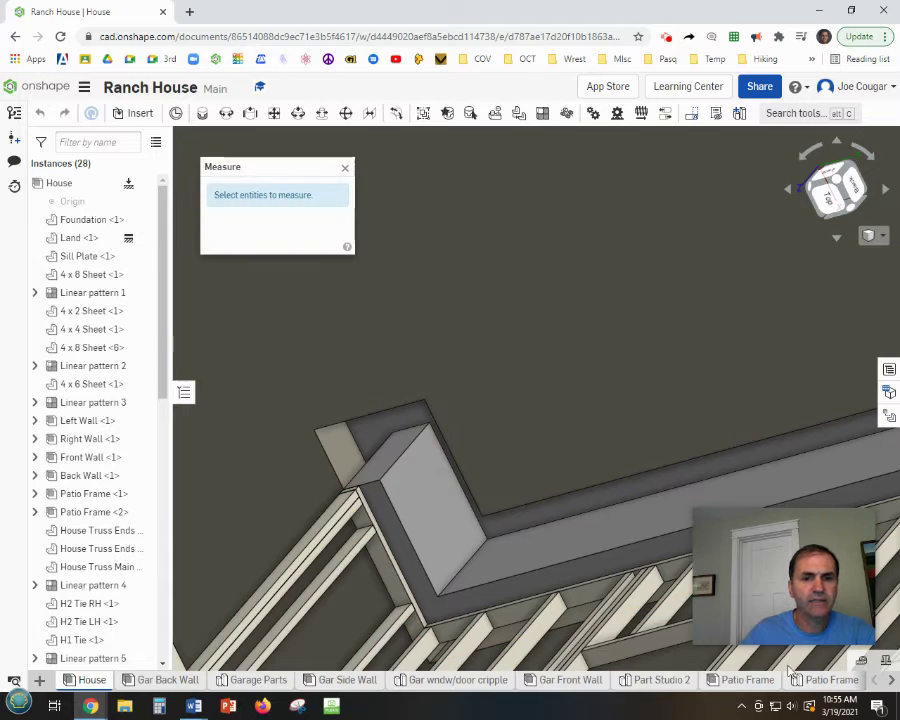
left_click(418, 556)
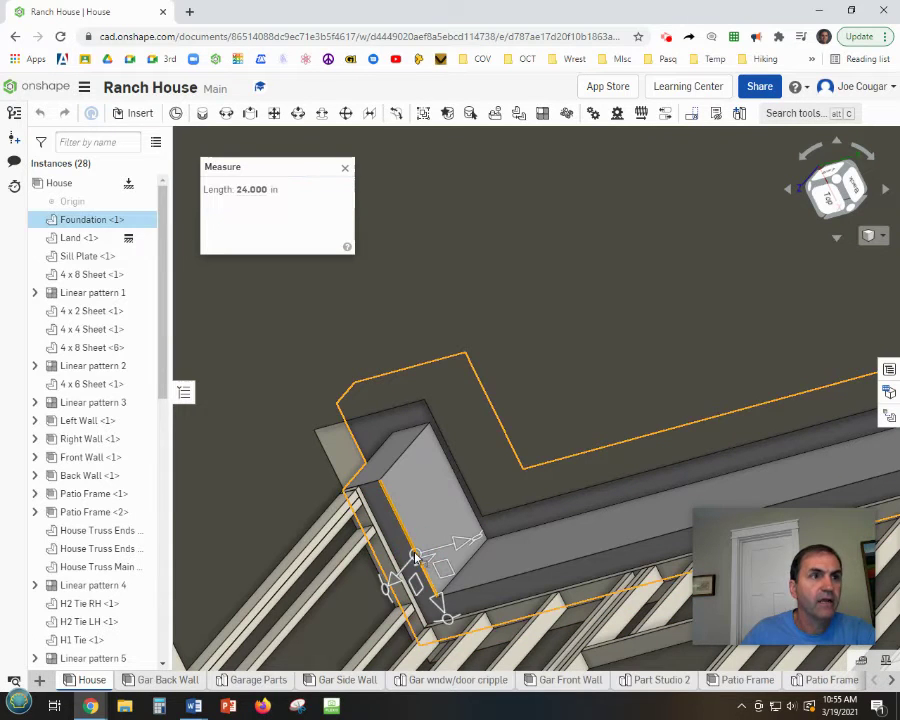
scroll(372, 307, "down", 3)
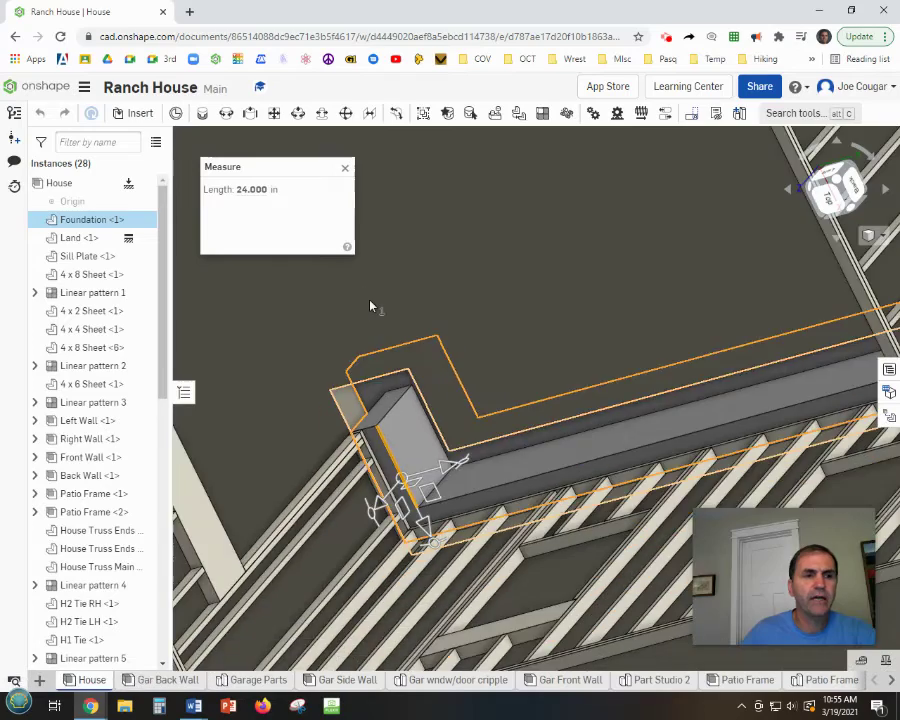
right_click_drag(372, 303, 345, 172)
left_click(345, 167)
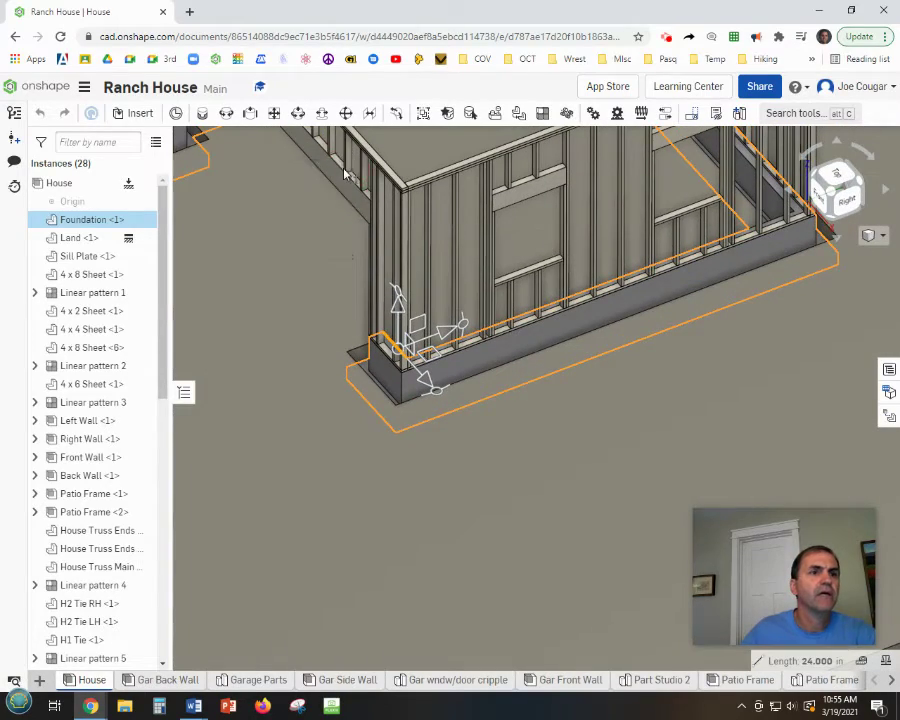
scroll(500, 488, "down", 5)
left_click(649, 643)
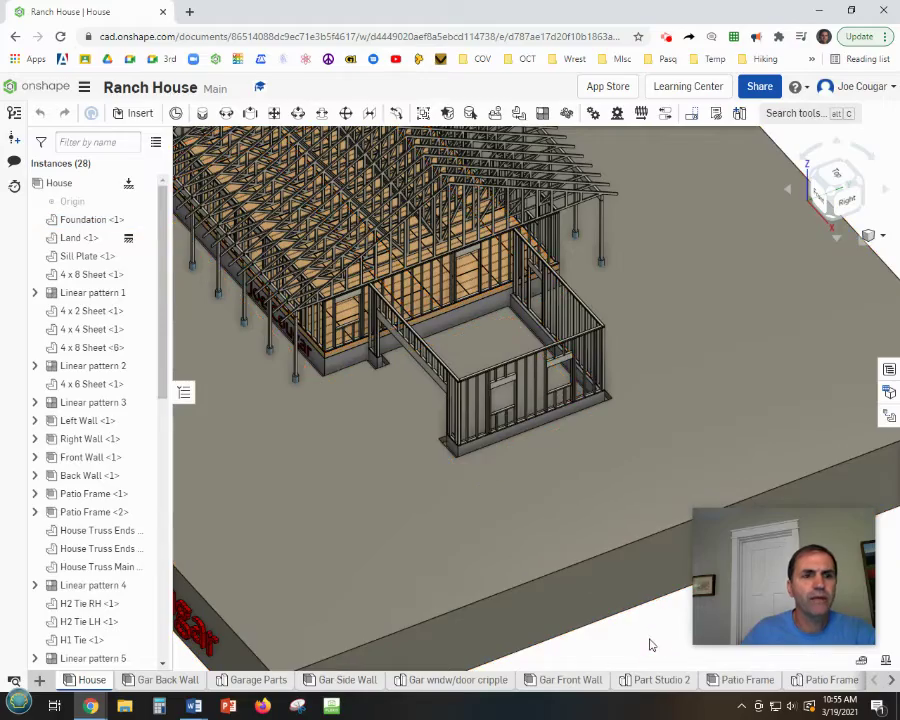
Create a new Part Studio in the Ranch House document
scroll(648, 645, "up", 2)
right_click_drag(646, 646, 618, 528)
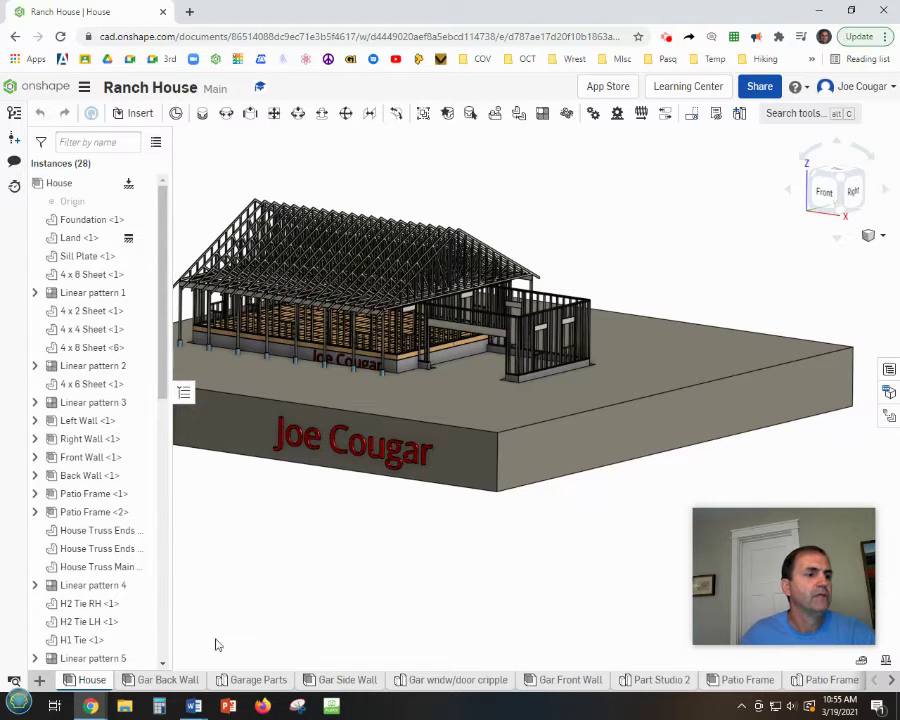
left_click(39, 680)
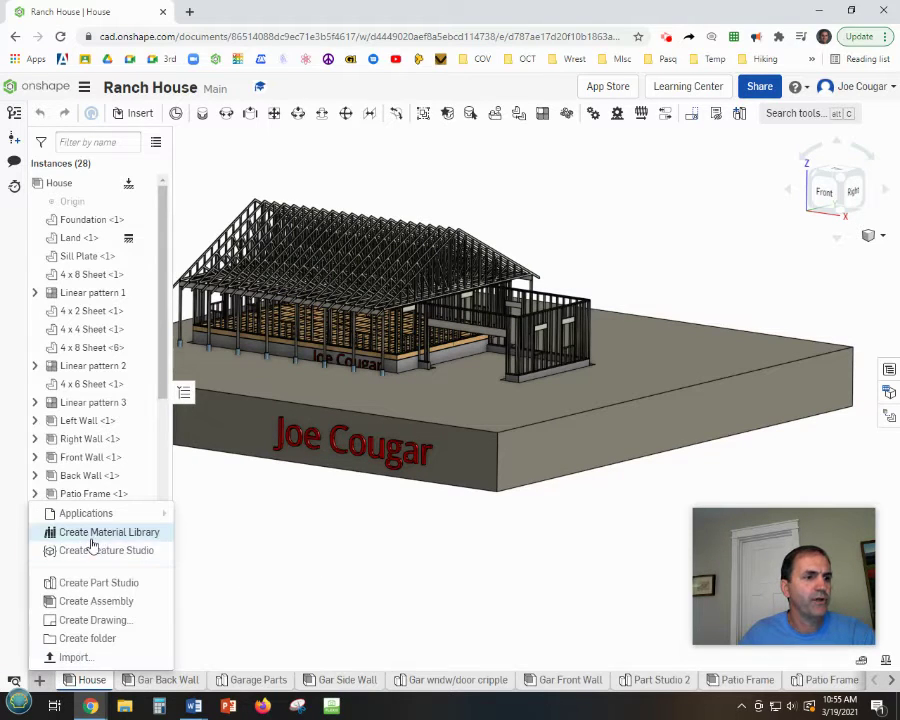
left_click(93, 583)
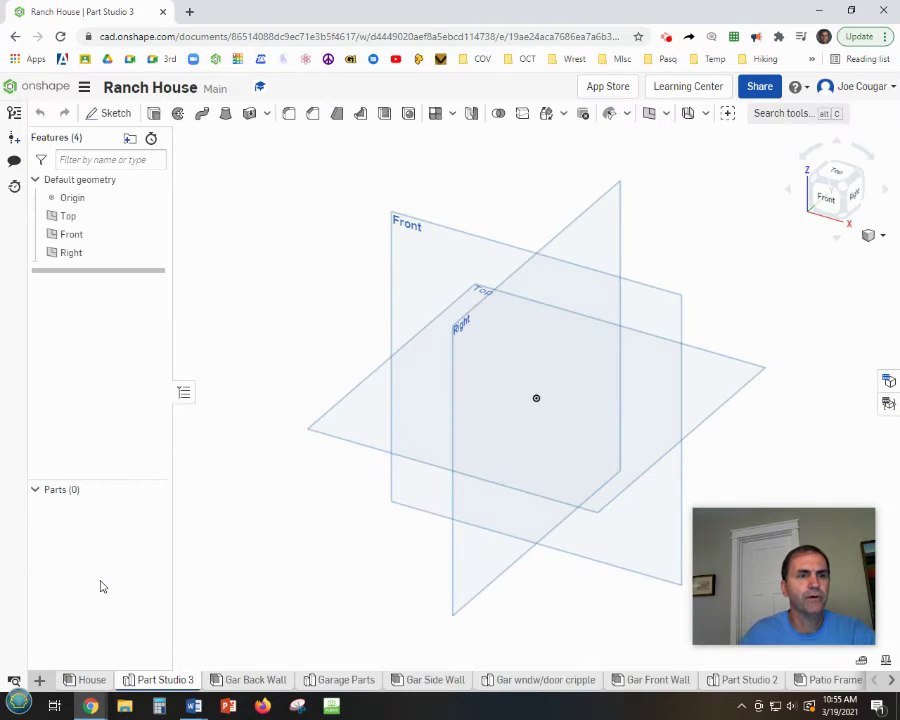
left_click(96, 113)
left_click(350, 446)
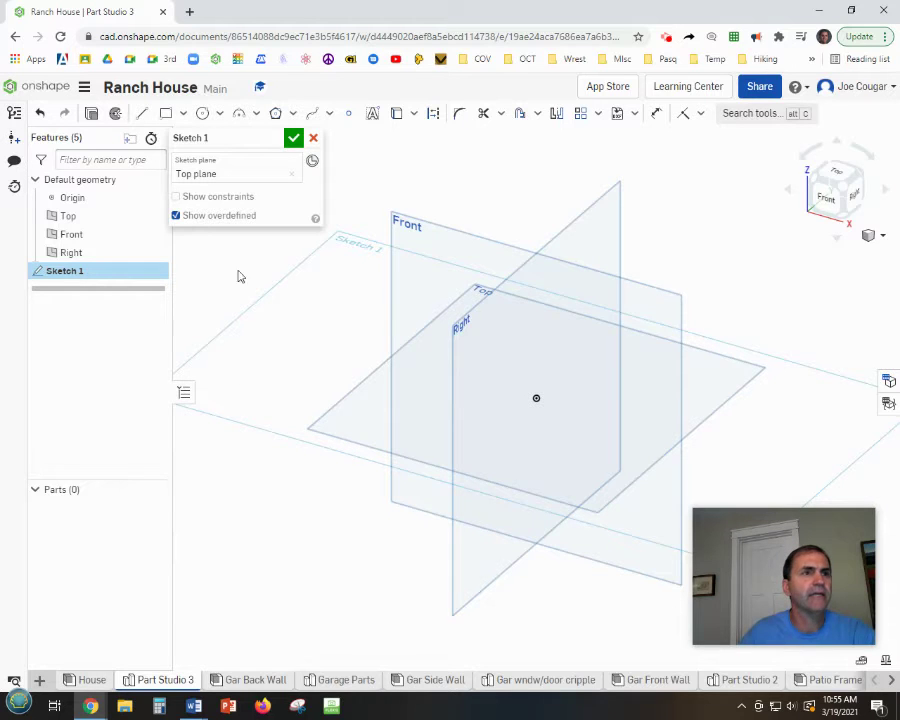
left_click(313, 137)
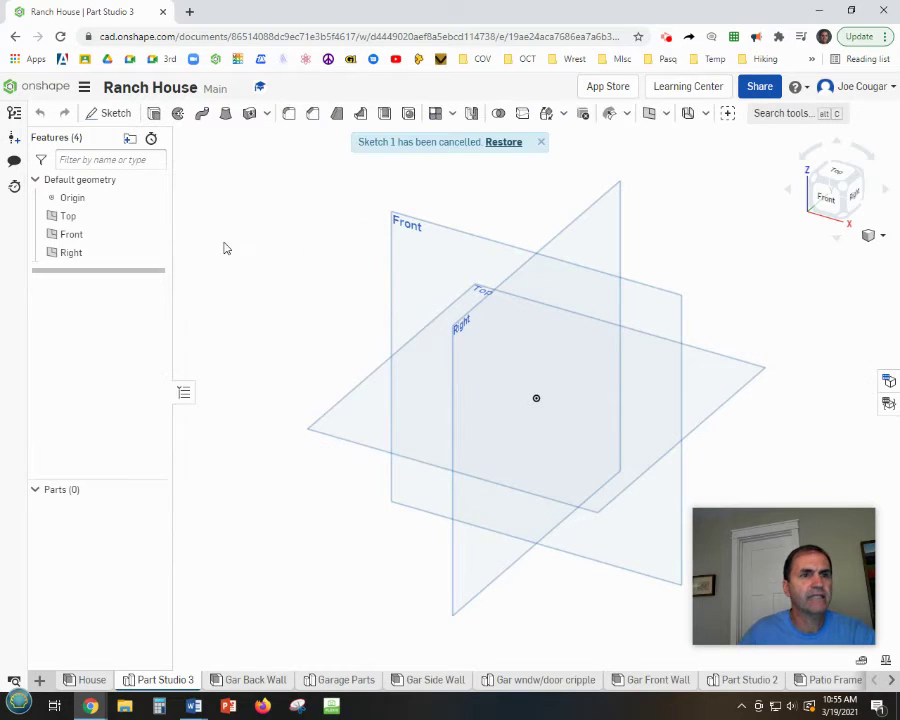
Start a sketch on the Right plane, hide the default planes and view the sketch straight on
right_click(596, 211)
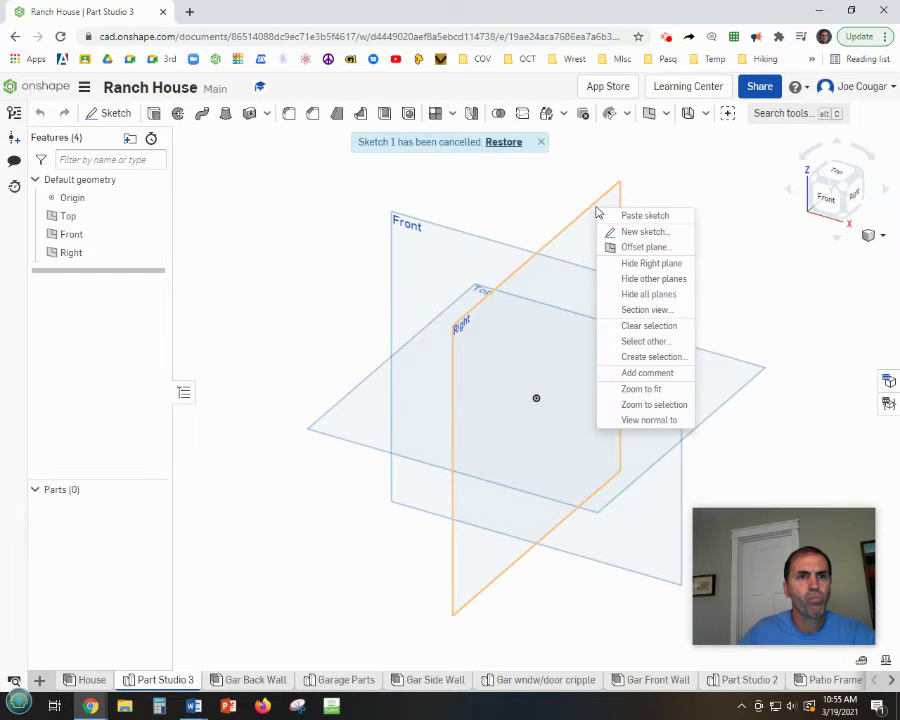
left_click(645, 232)
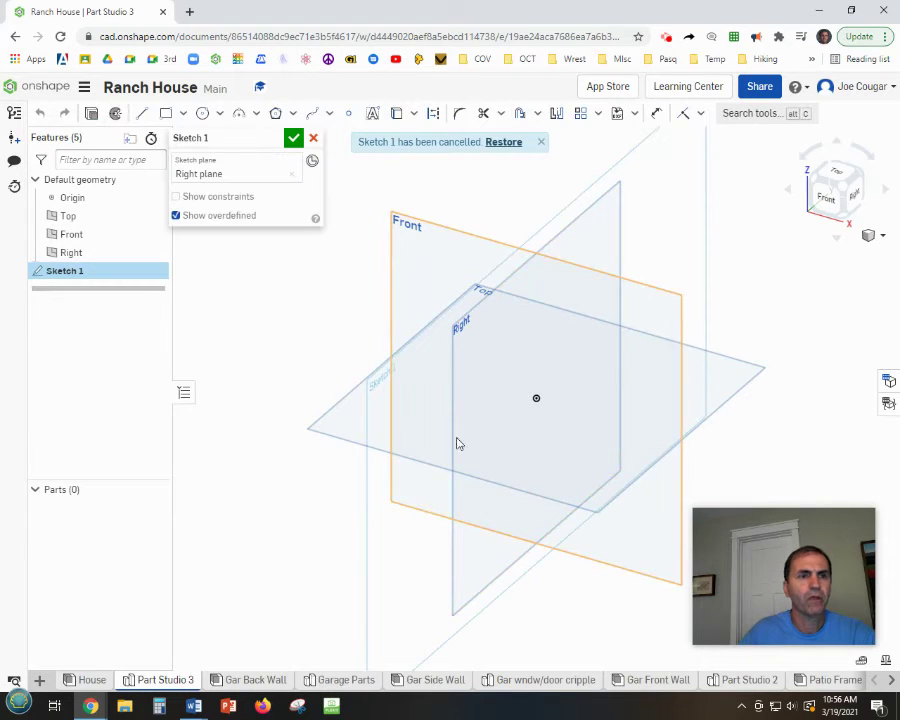
key("p")
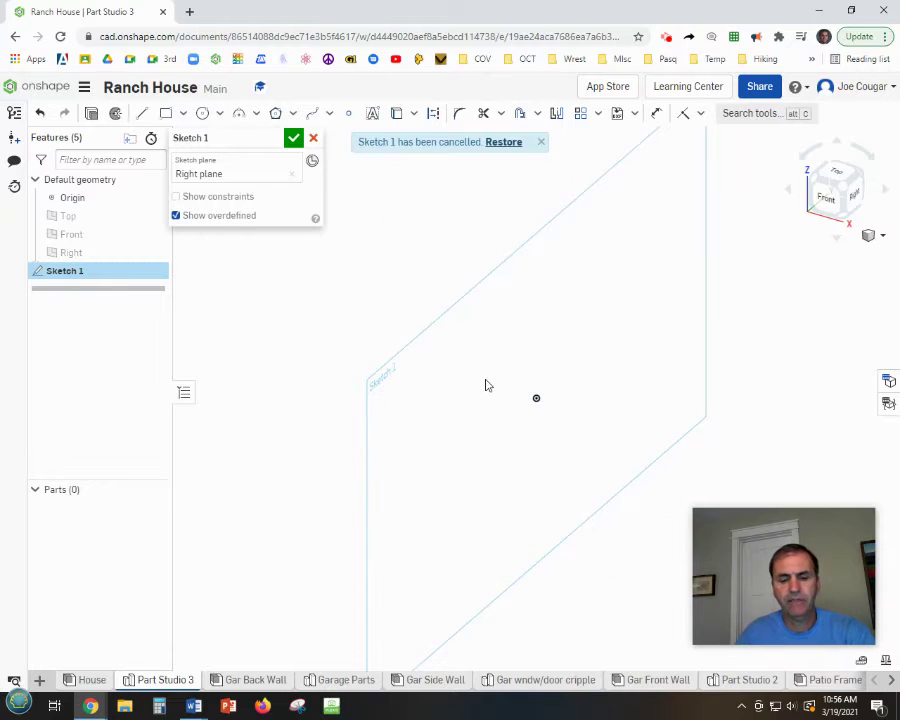
key("n")
scroll(590, 407, "down", 2)
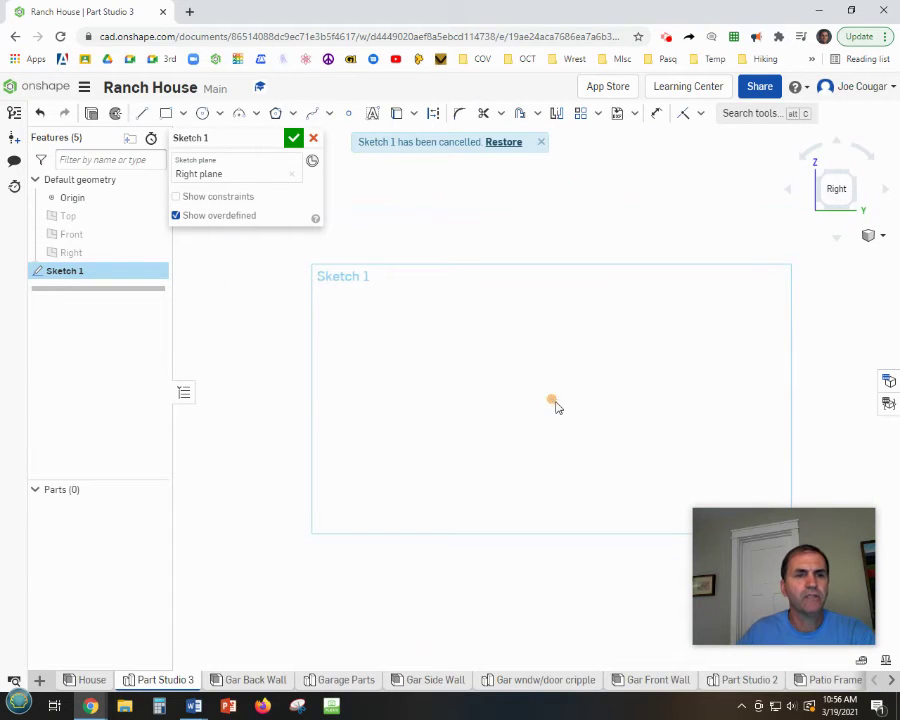
scroll(688, 406, "up", 2)
mouse_move(654, 408)
middle_mouse_down()
mouse_move(480, 348)
mouse_move(530, 354)
middle_mouse_up()
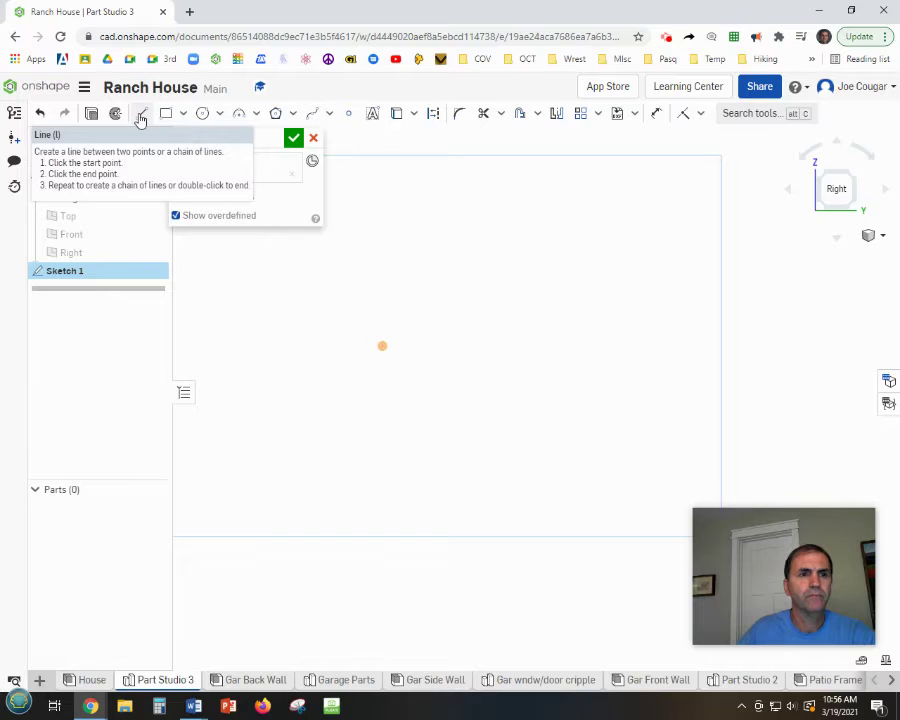
Draw a horizontal line from the origin in the positive Y direction and set its length to 224 in
left_click(141, 116)
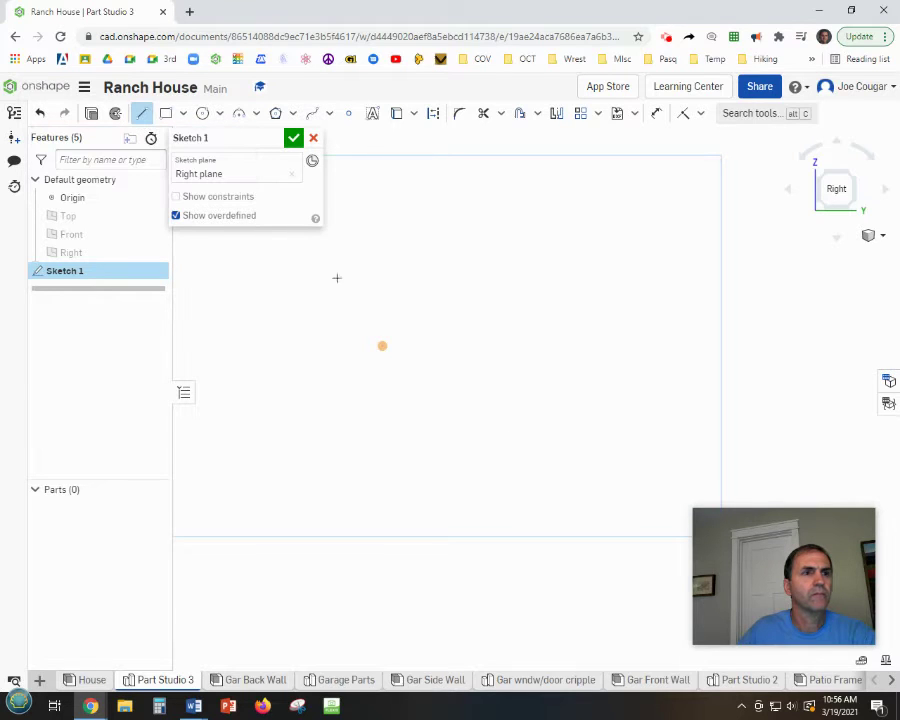
left_click(382, 346)
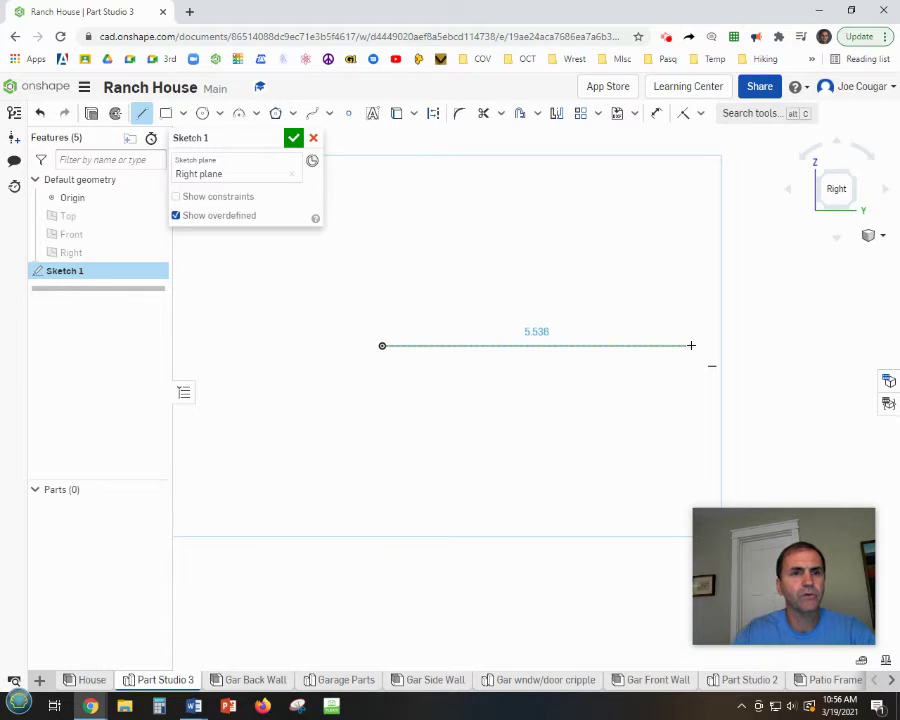
left_click(713, 346)
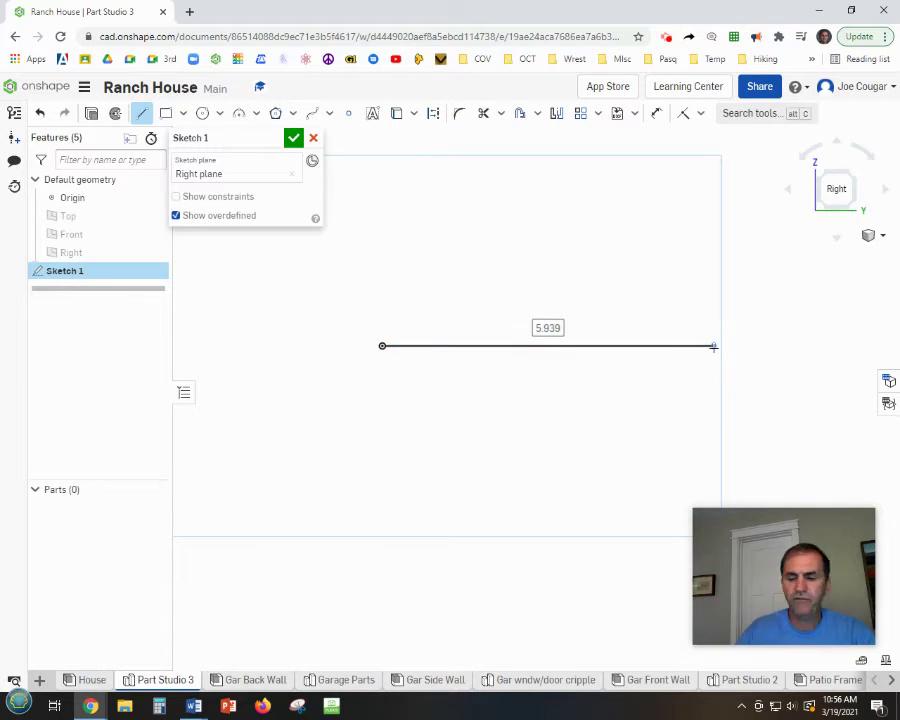
type("224")
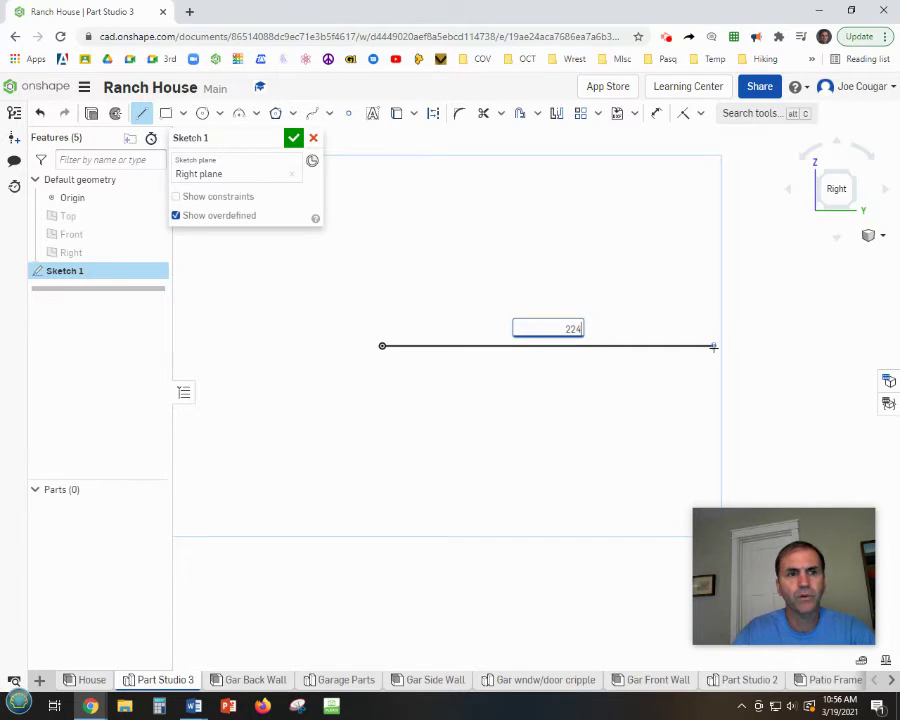
key("Return")
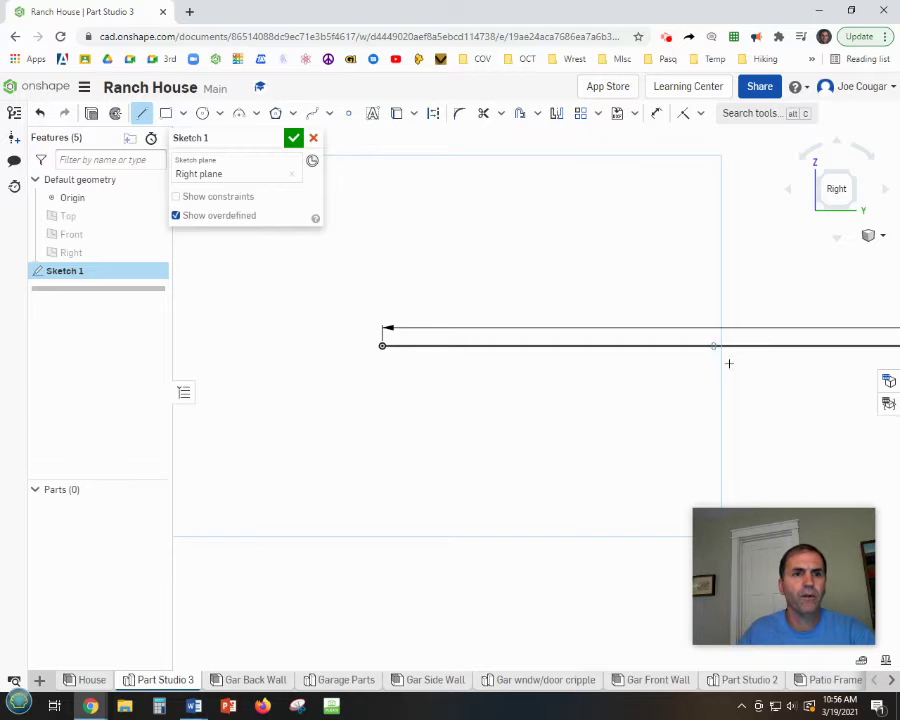
Draw a vertical line upward from the far end of the 224 in line and set its length to 8 in
scroll(729, 364, "down", 3)
mouse_move(698, 392)
middle_mouse_down()
mouse_move(336, 384)
mouse_move(375, 455)
middle_mouse_up()
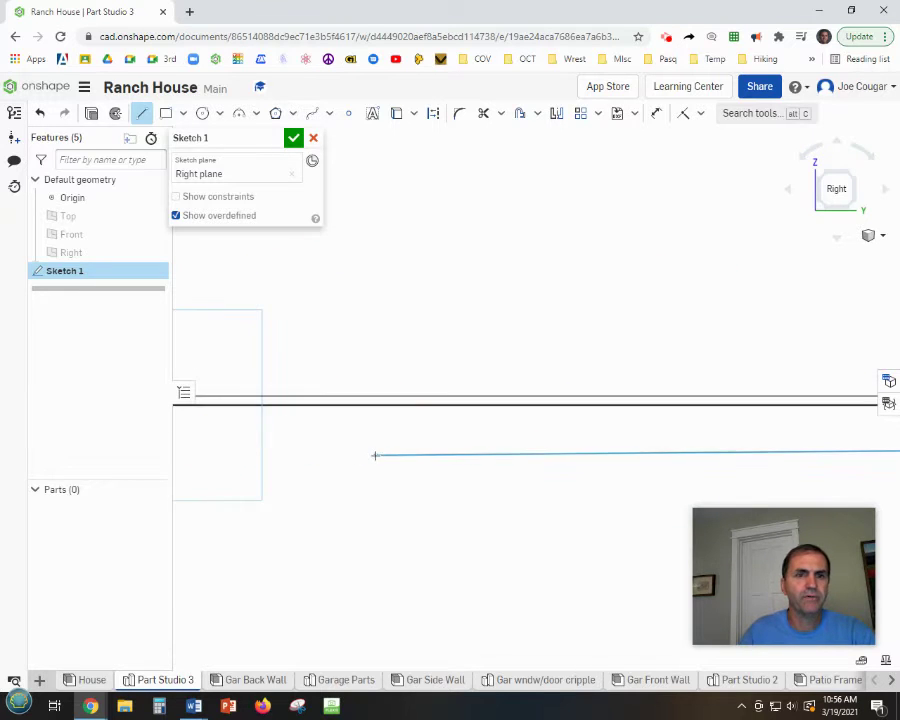
scroll(392, 404, "down", 5)
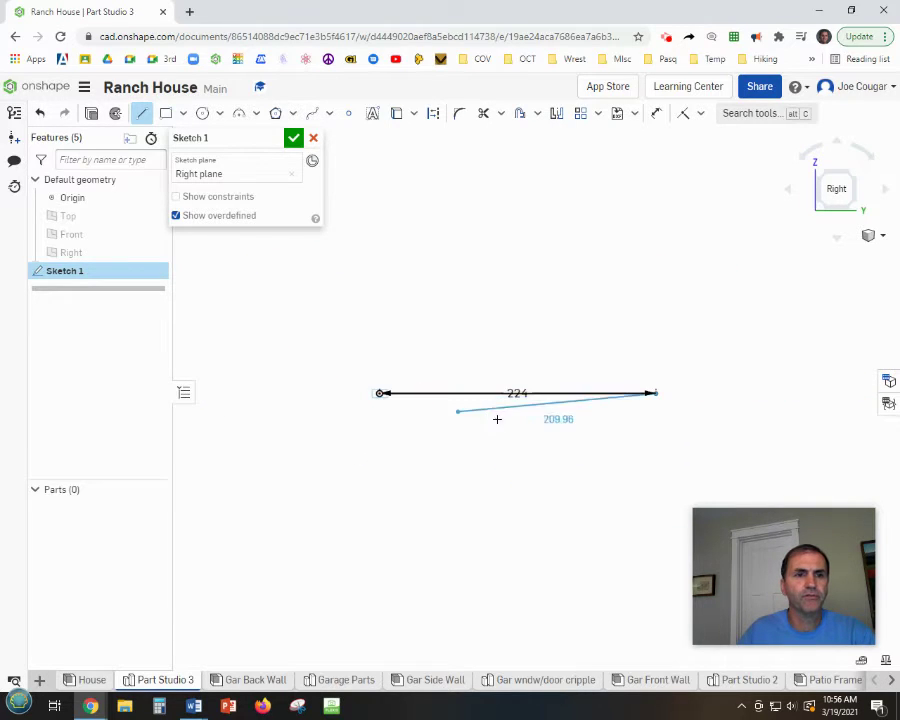
scroll(640, 438, "up", 4)
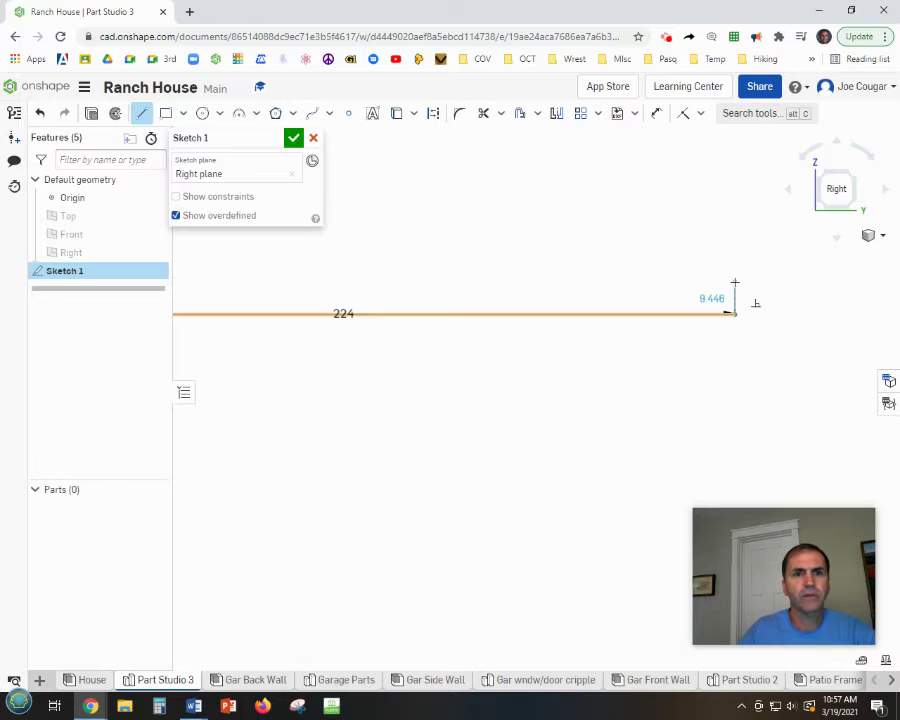
left_click(735, 282)
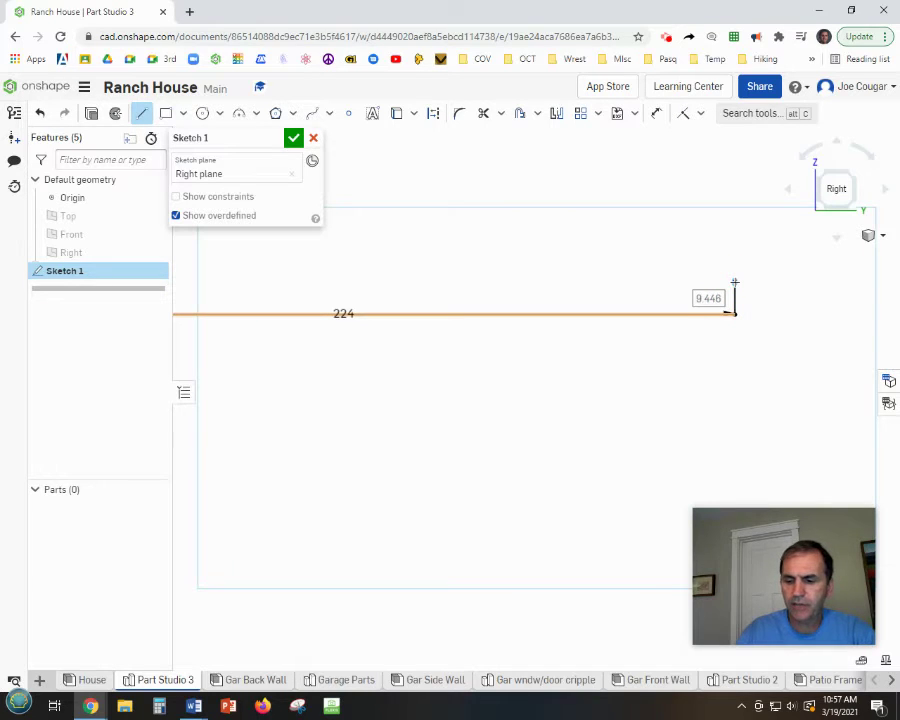
type("8")
key("Return")
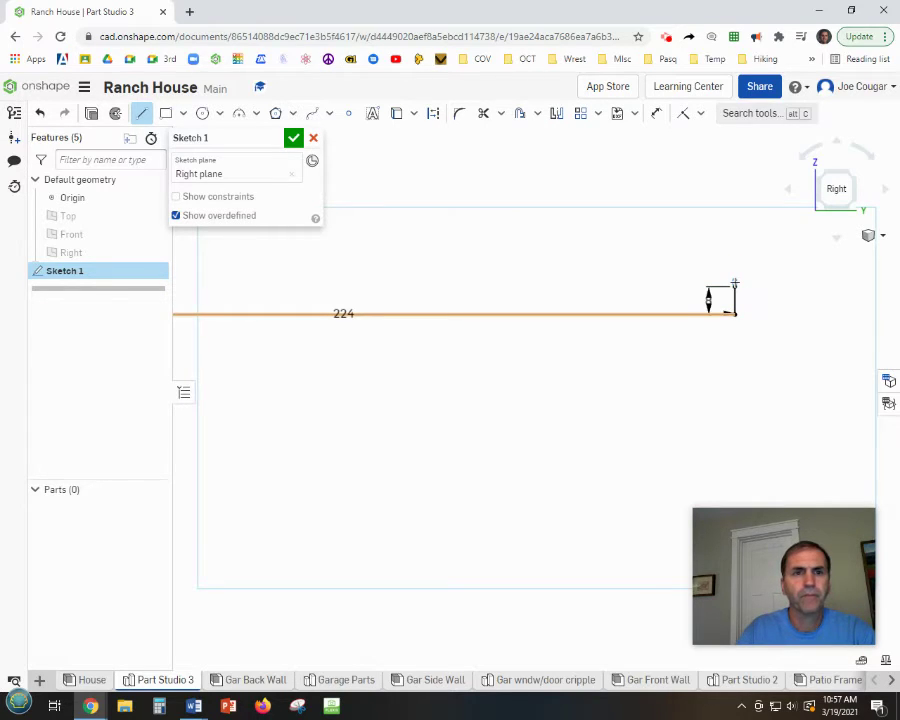
Draw a sloped top line from the upper end of the 8 in line back to a point directly above the origin
mouse_move(732, 336)
middle_mouse_down()
mouse_move(746, 326)
mouse_move(864, 344)
mouse_move(772, 343)
mouse_move(775, 335)
middle_mouse_up()
scroll(776, 332, "up", 5)
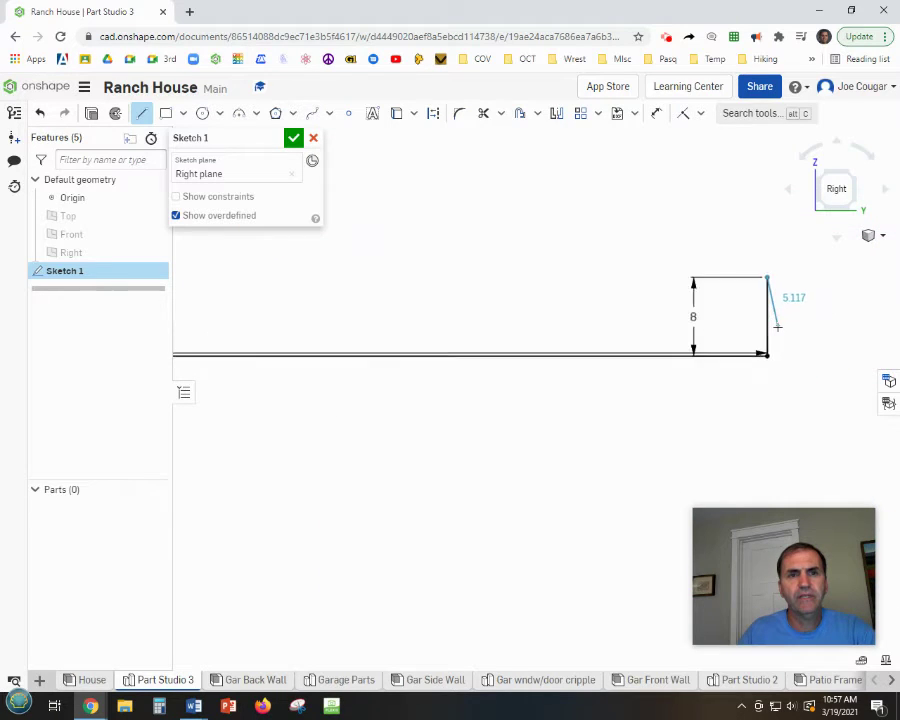
scroll(777, 326, "up", 1)
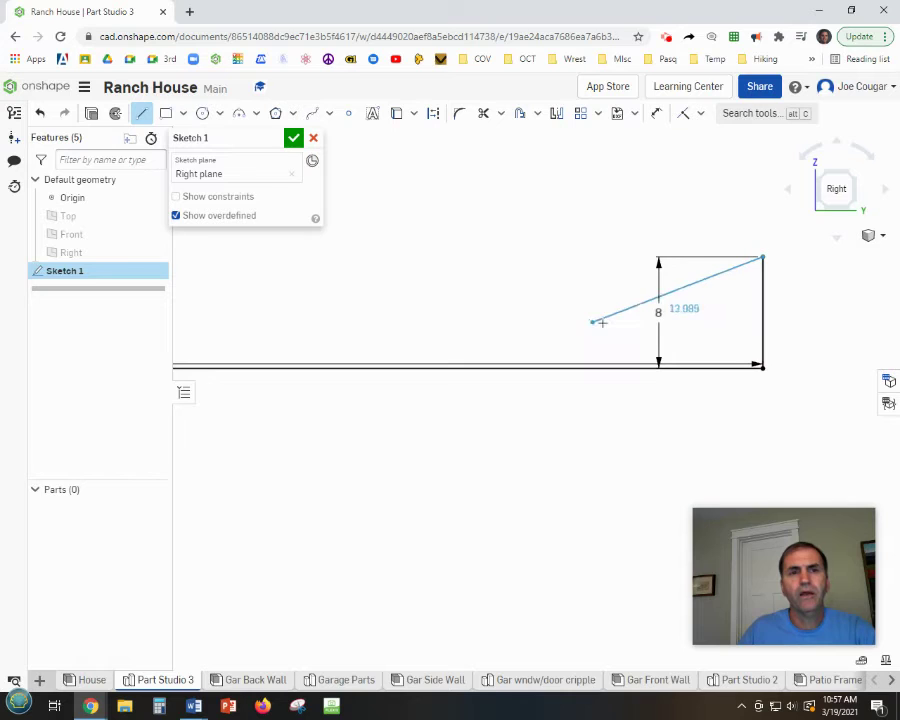
middle_click_drag(624, 317, 893, 265)
scroll(810, 268, "down", 4)
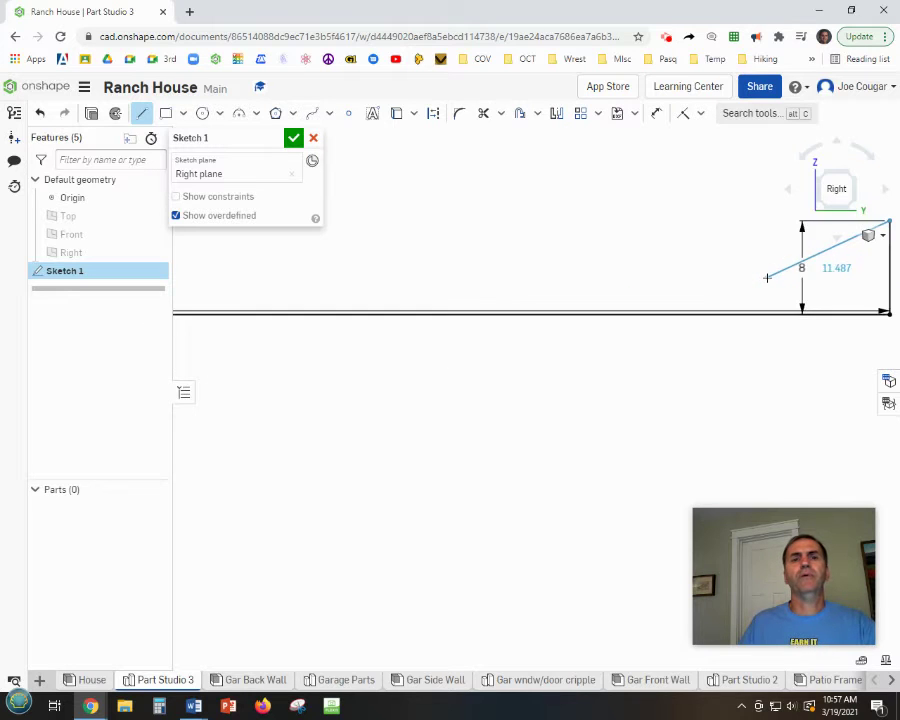
scroll(765, 277, "down", 2)
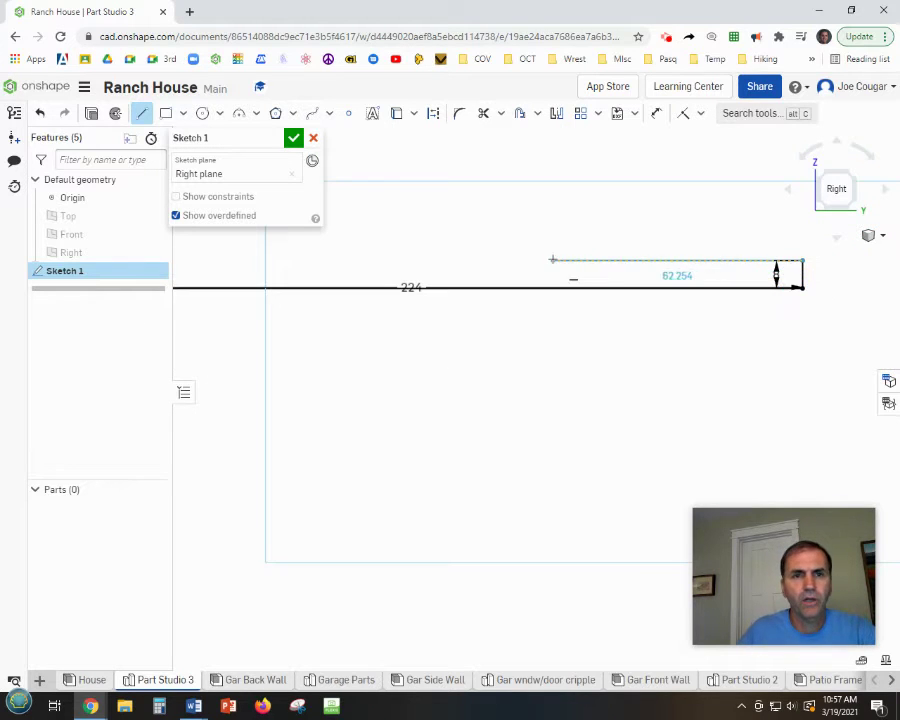
left_click(566, 316)
middle_click_drag(572, 316, 778, 306)
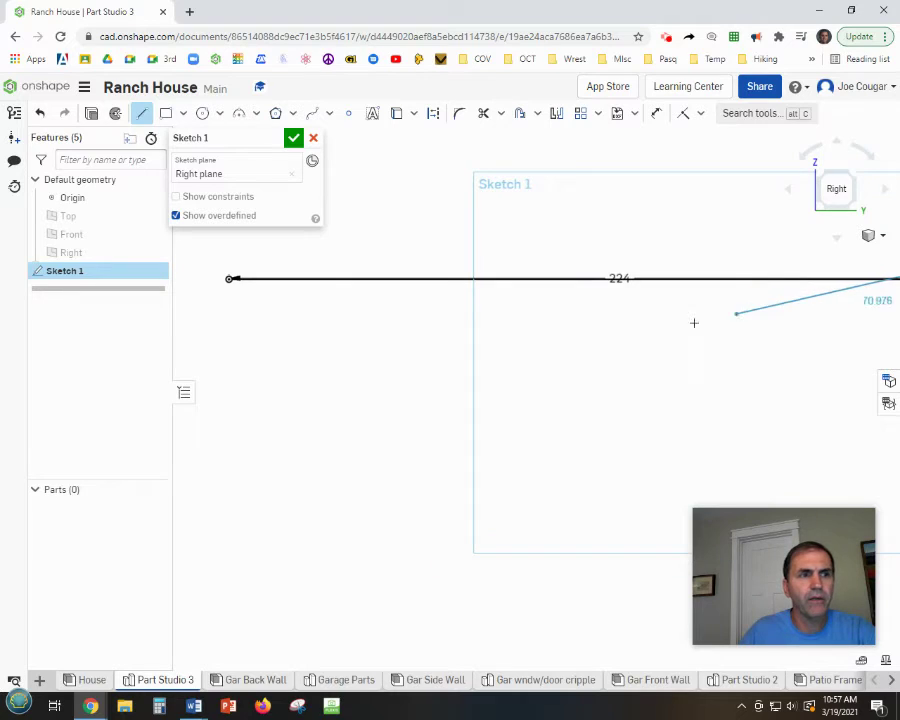
scroll(290, 251, "down", 3)
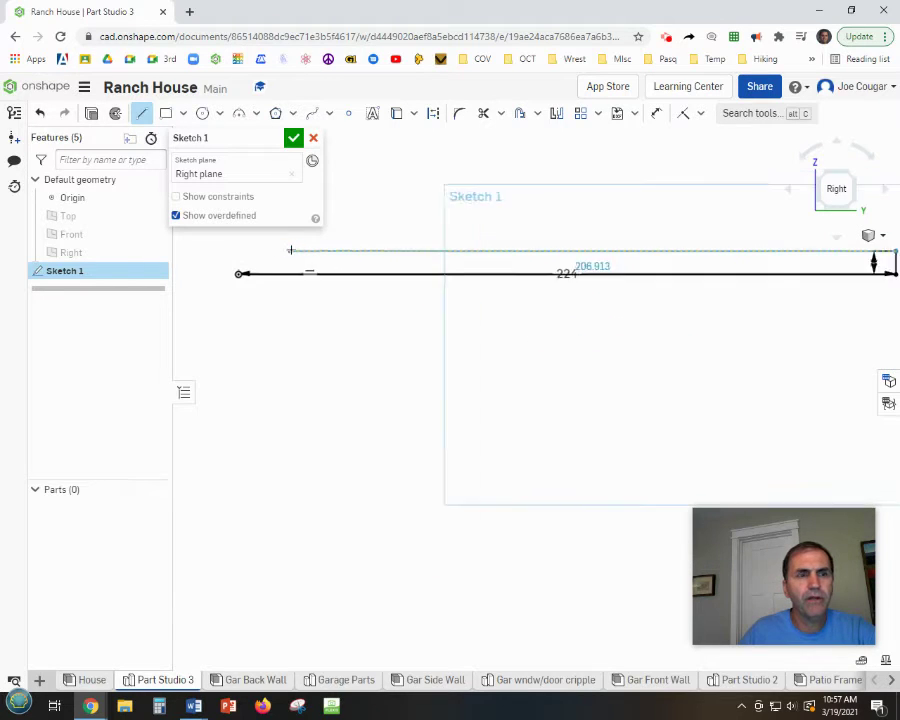
left_click(348, 250)
middle_click_drag(394, 257, 510, 284)
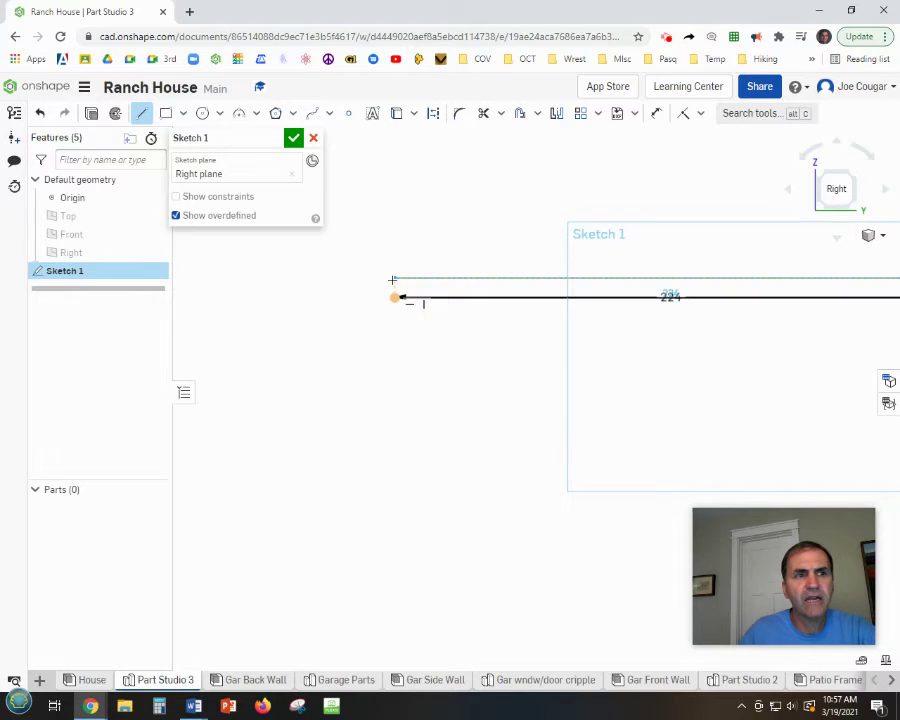
scroll(393, 280, "up", 3)
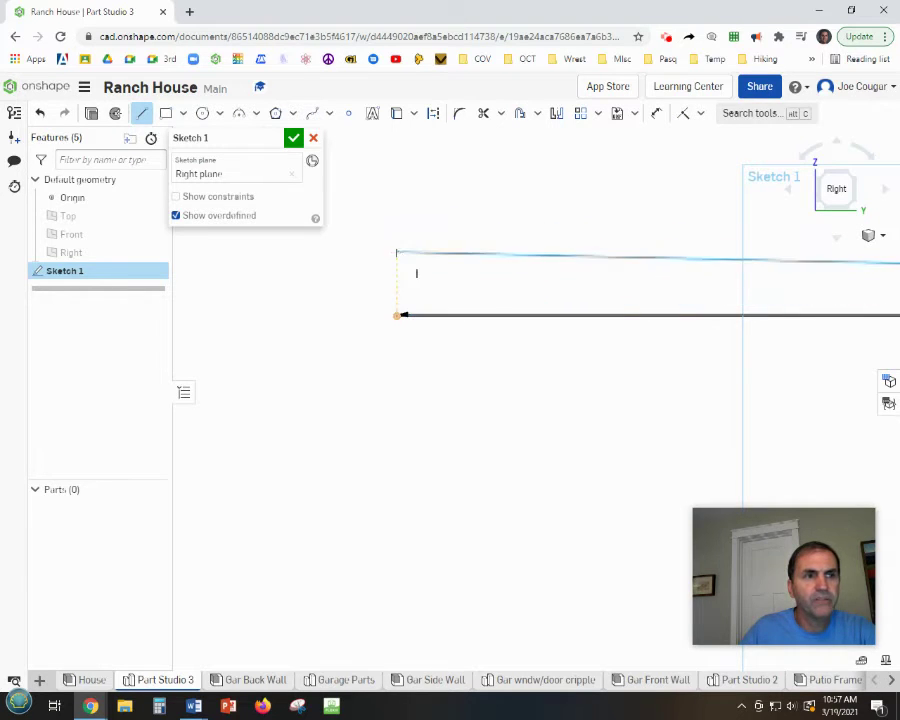
left_click(395, 291)
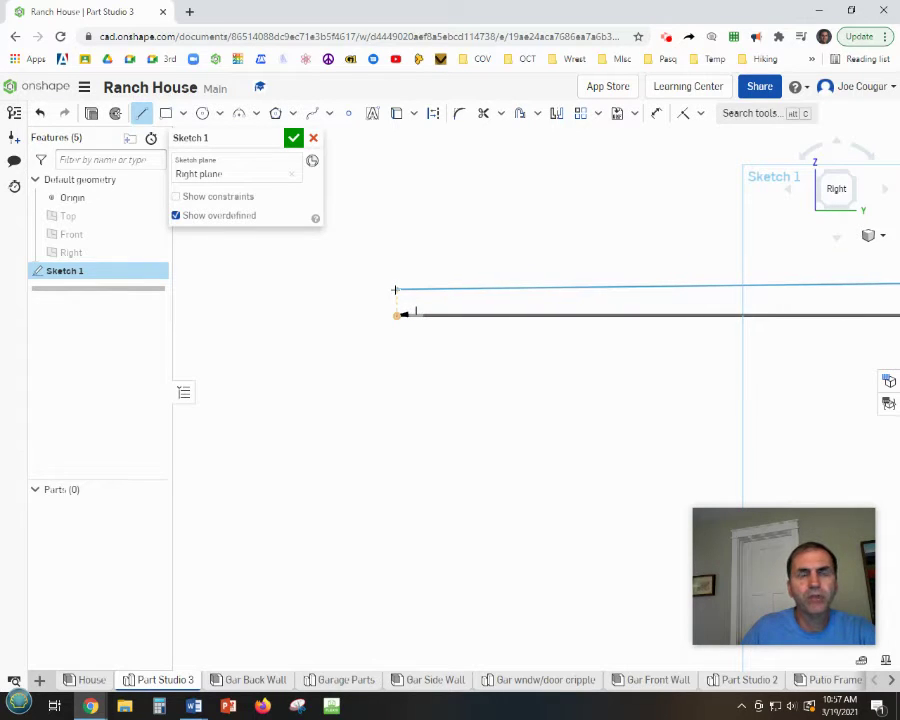
left_click(395, 291)
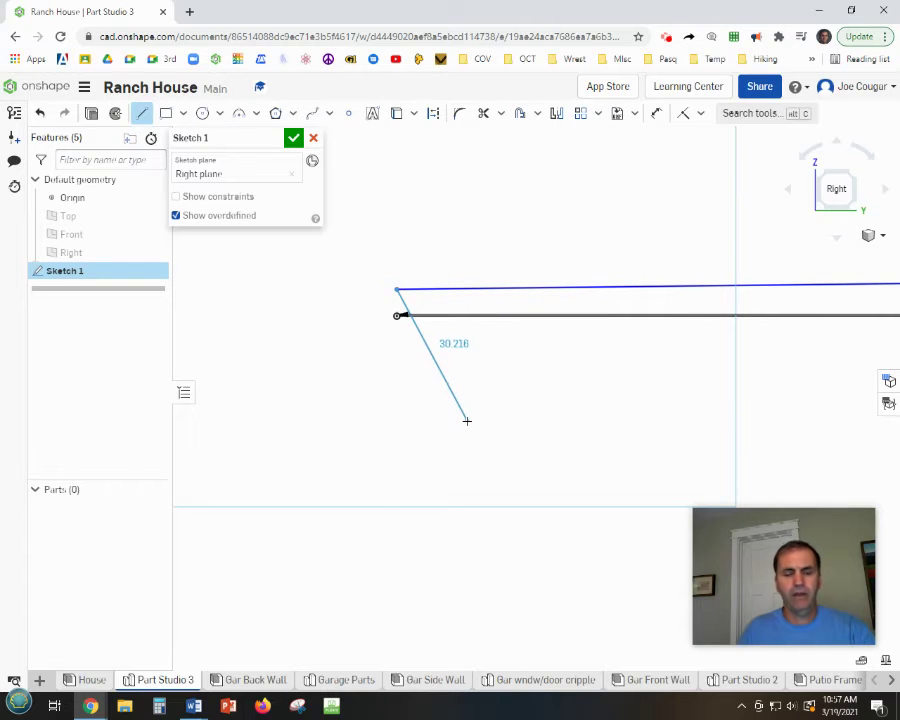
key("Escape")
scroll(490, 368, "down", 3)
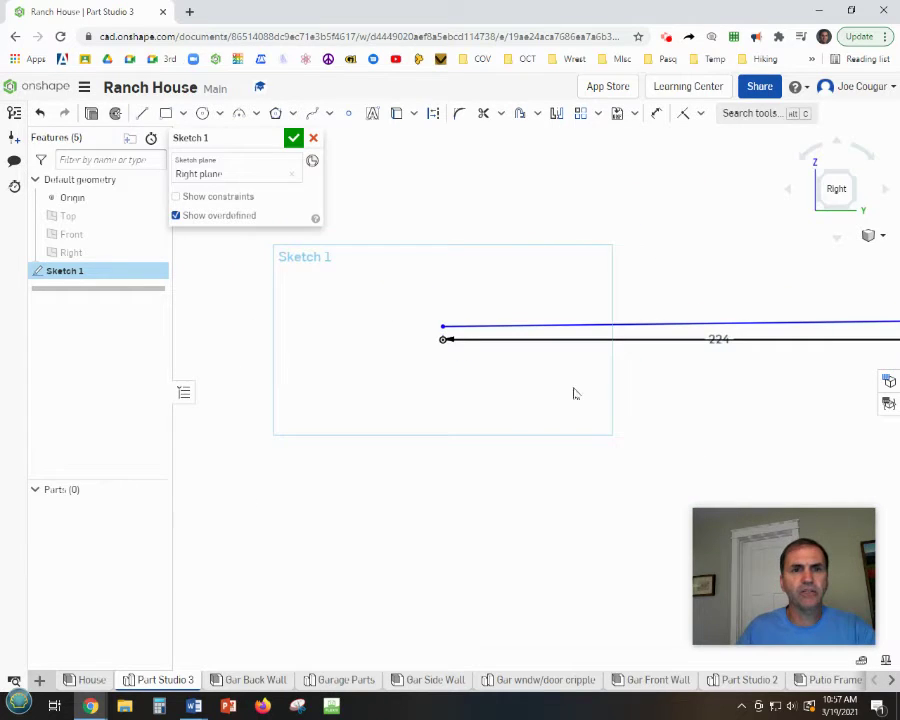
Close the profile with a vertical line from the sloped line's end down to the origin and set its length to 4 in
scroll(565, 390, "up", 2)
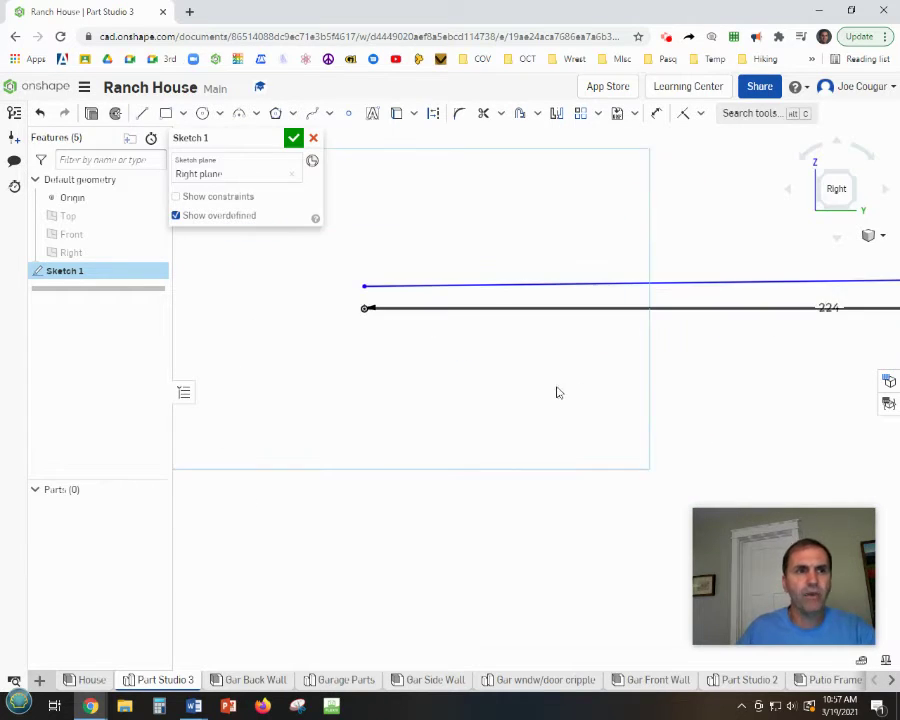
key("l")
left_click(364, 287)
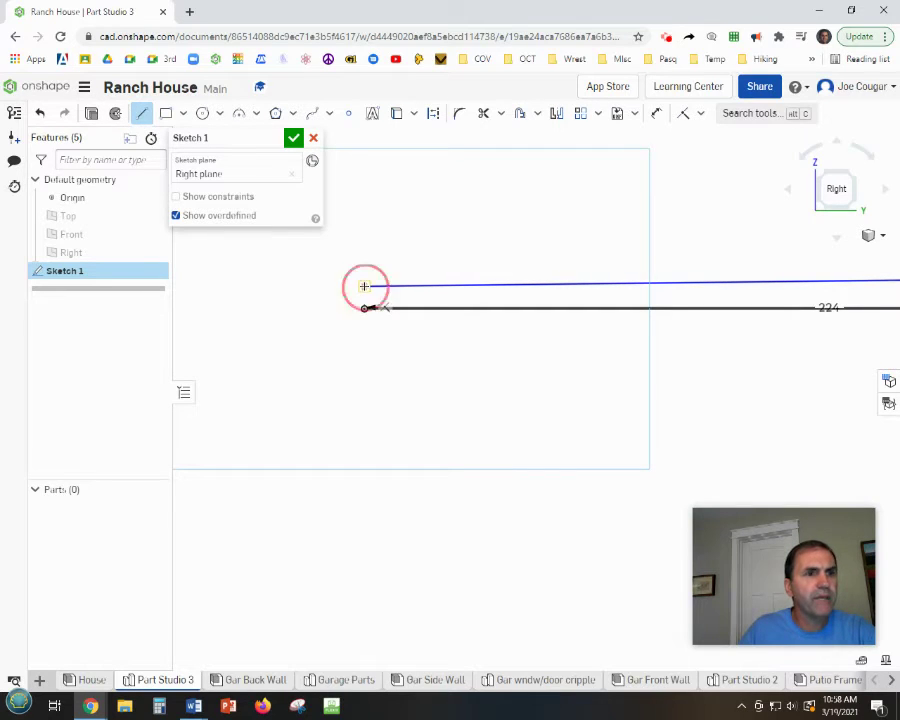
left_click(364, 306)
key("Escape")
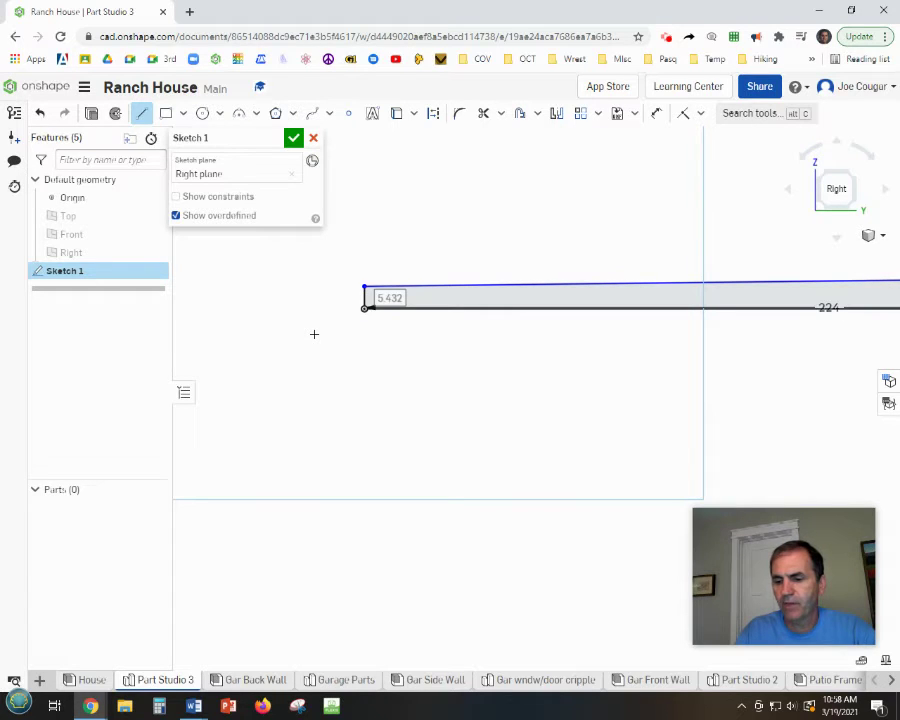
type("4")
key("Return")
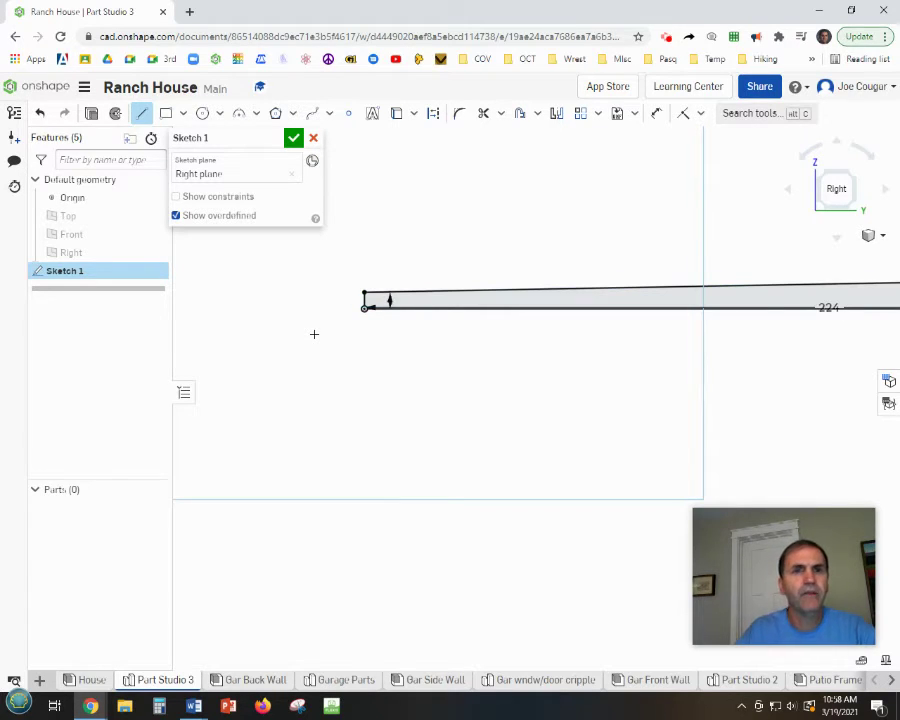
key("f")
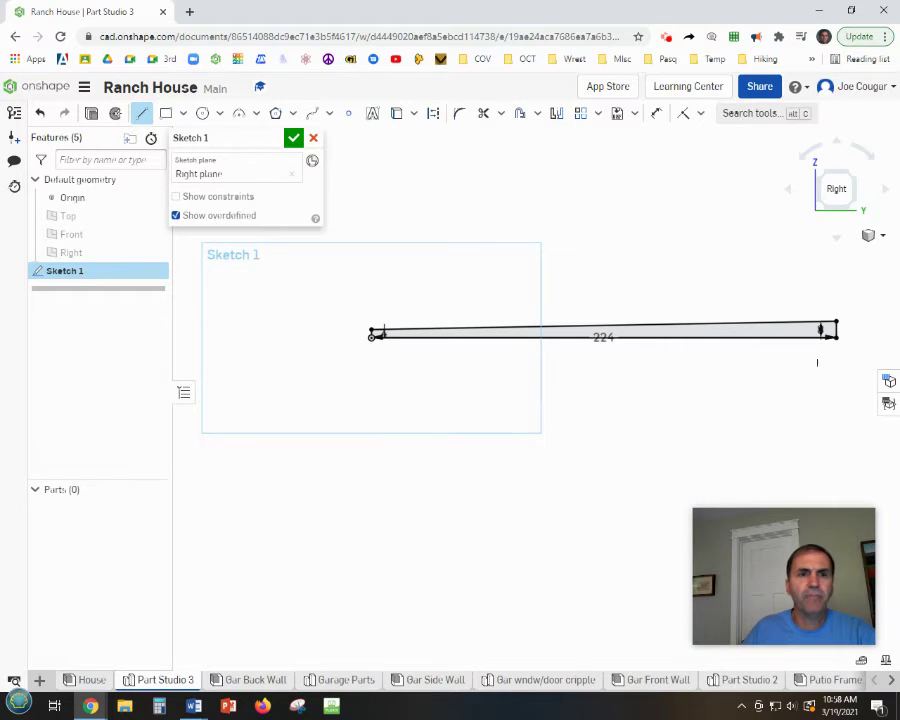
Draw a sloped line about 161 in long from the top of the 4 in line in the negative Y direction, ending level with the origin
scroll(790, 362, "up", 2)
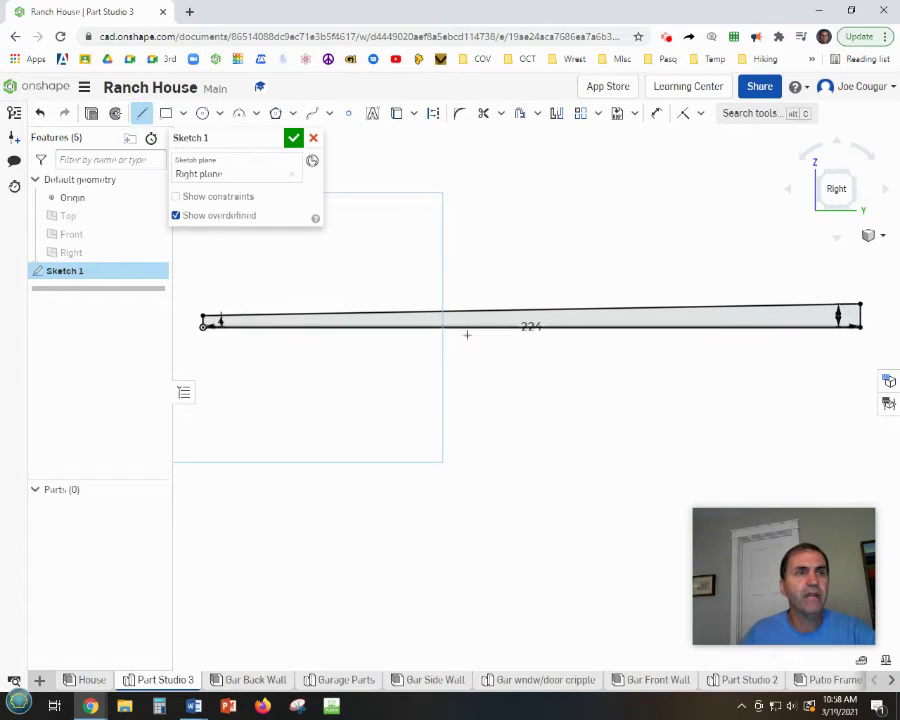
scroll(465, 388, "down", 2)
middle_click_drag(713, 378, 784, 343)
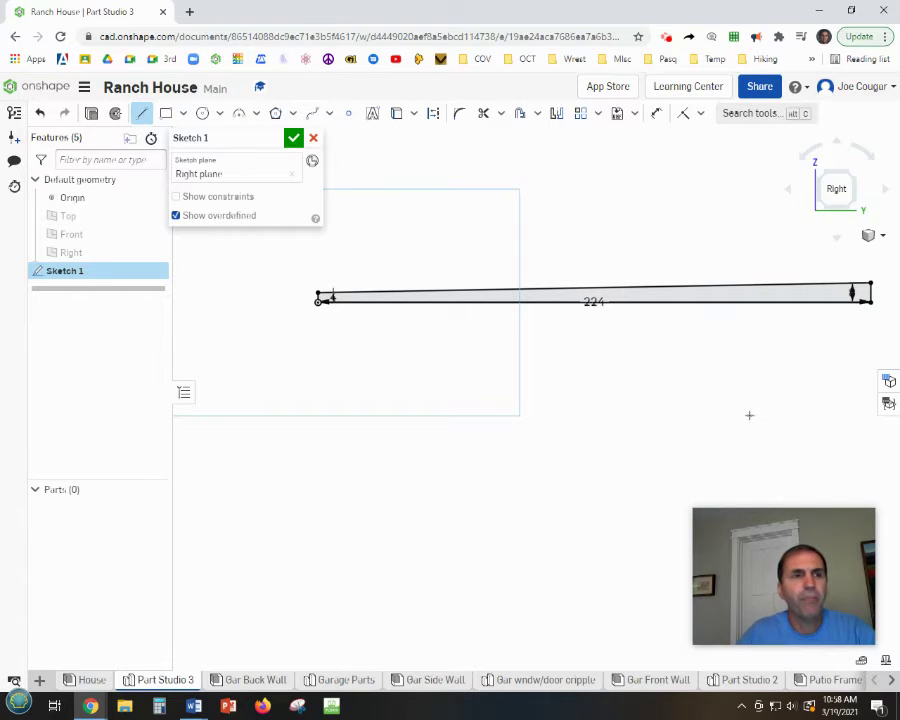
middle_click_drag(534, 416, 597, 422)
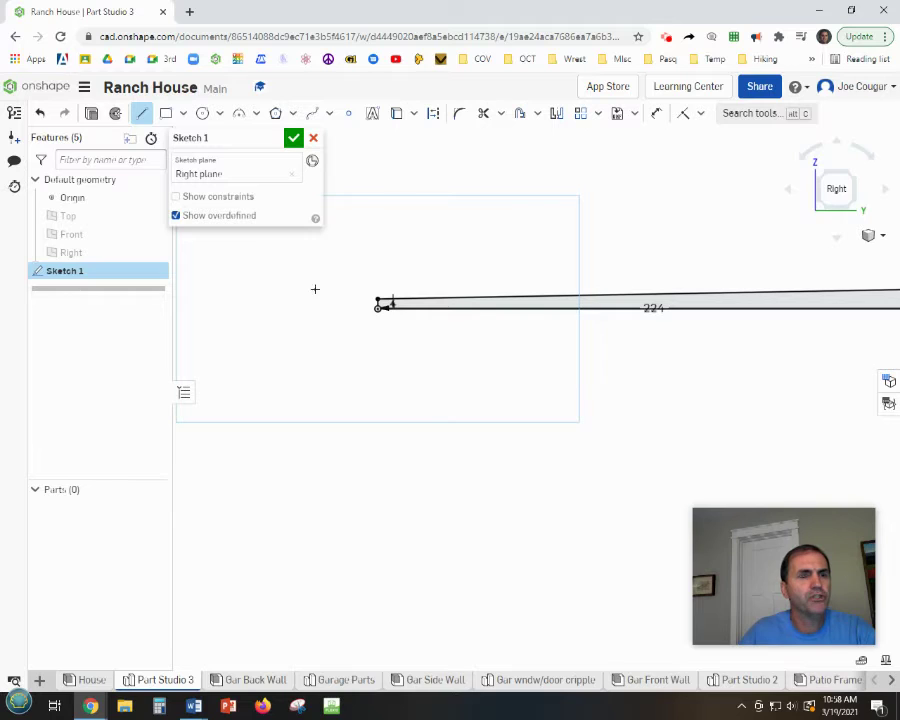
middle_click_drag(375, 366, 486, 395)
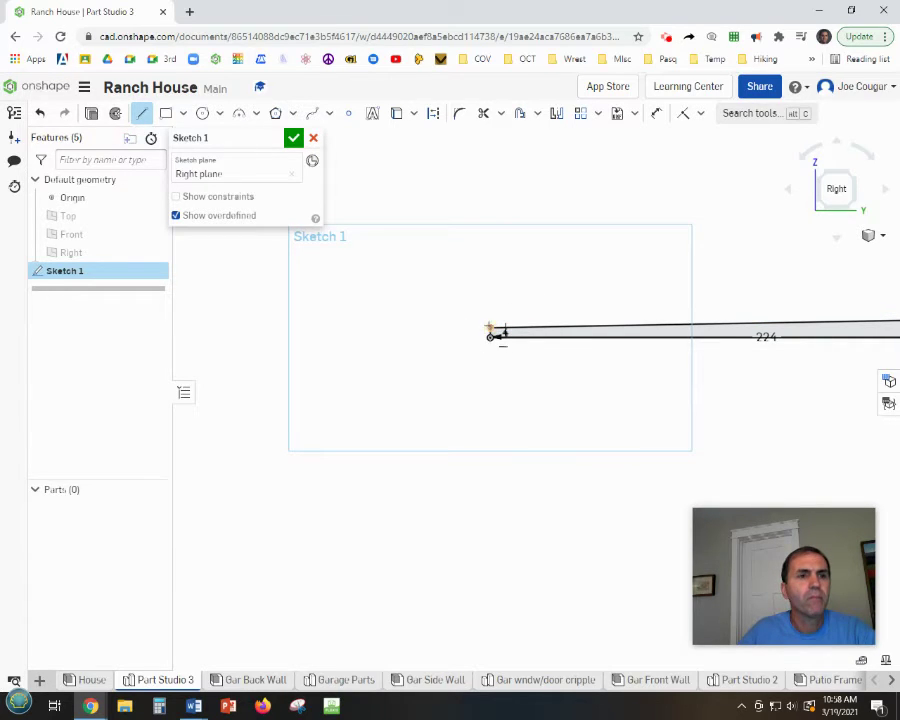
left_click(497, 334)
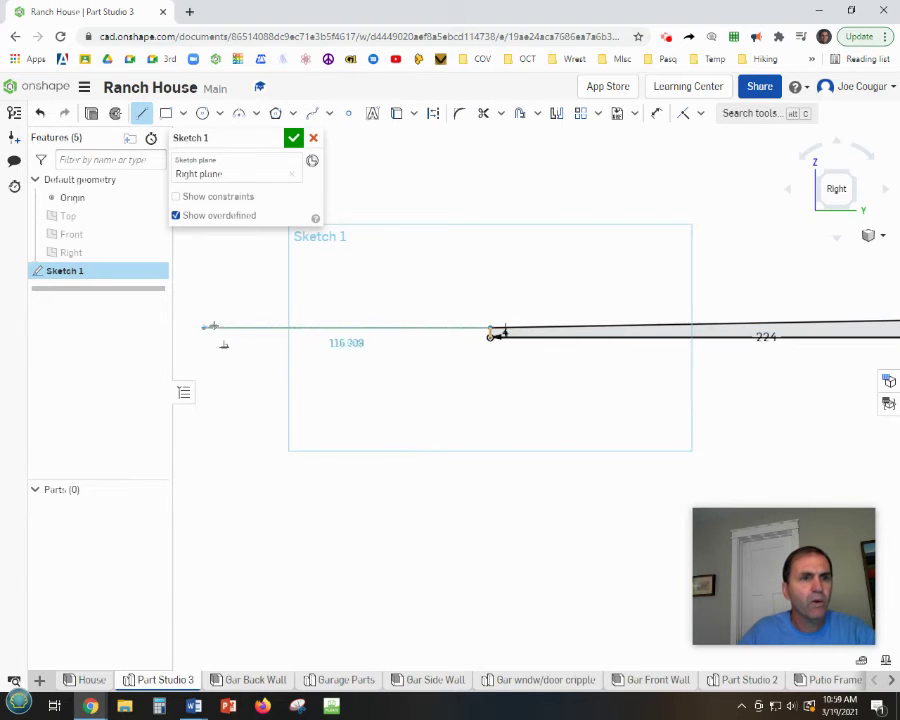
middle_click_drag(330, 334, 506, 250)
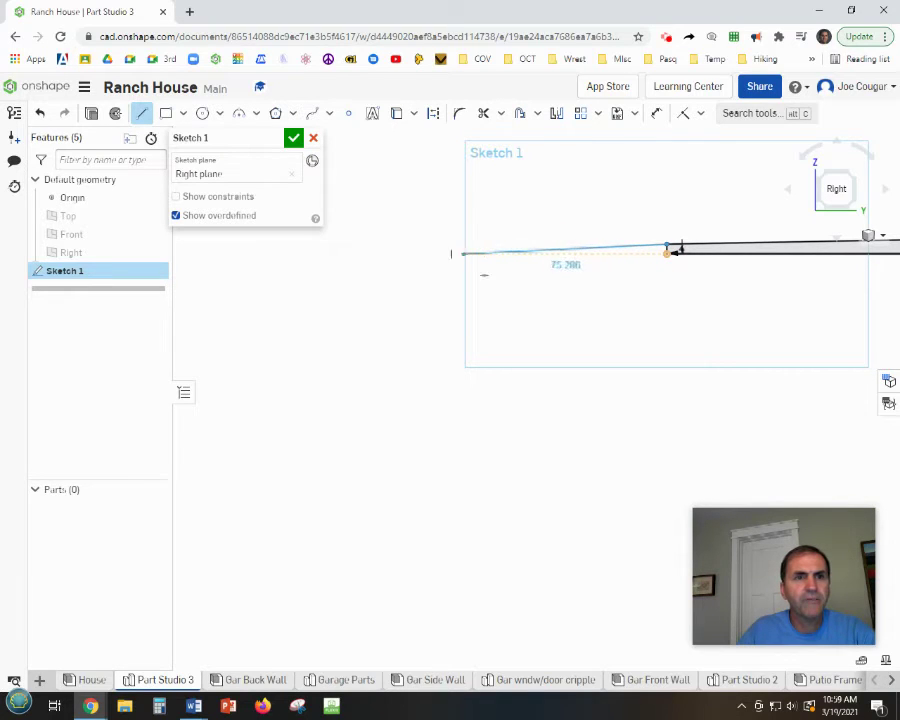
left_click(270, 255)
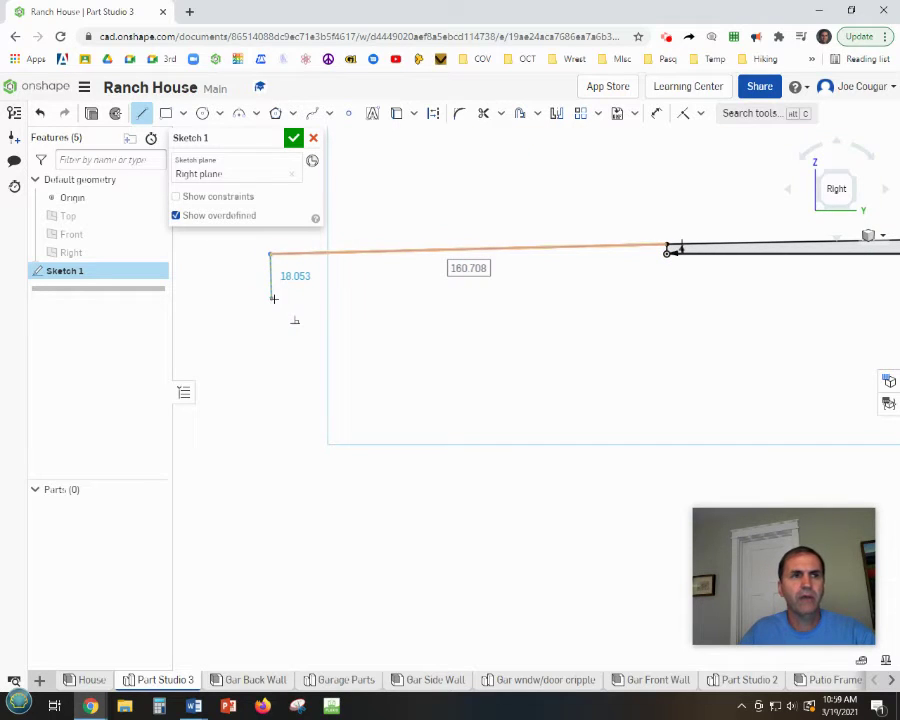
key("Escape")
scroll(412, 300, "down", 1)
middle_click_drag(412, 300, 418, 396)
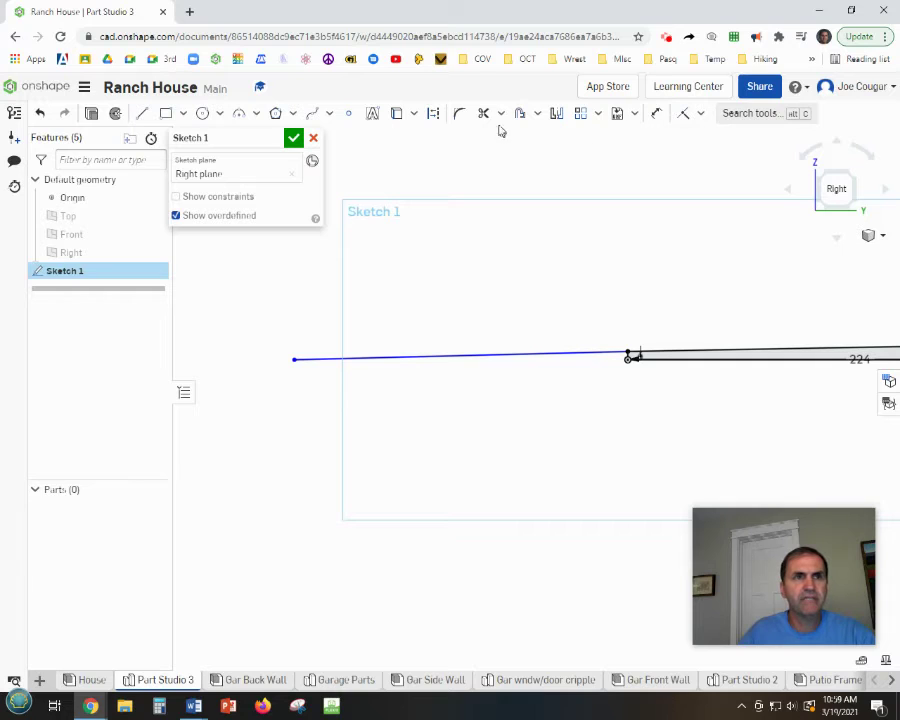
Dimension the new sloped line's horizontal span and set it to 192 in
left_click(653, 116)
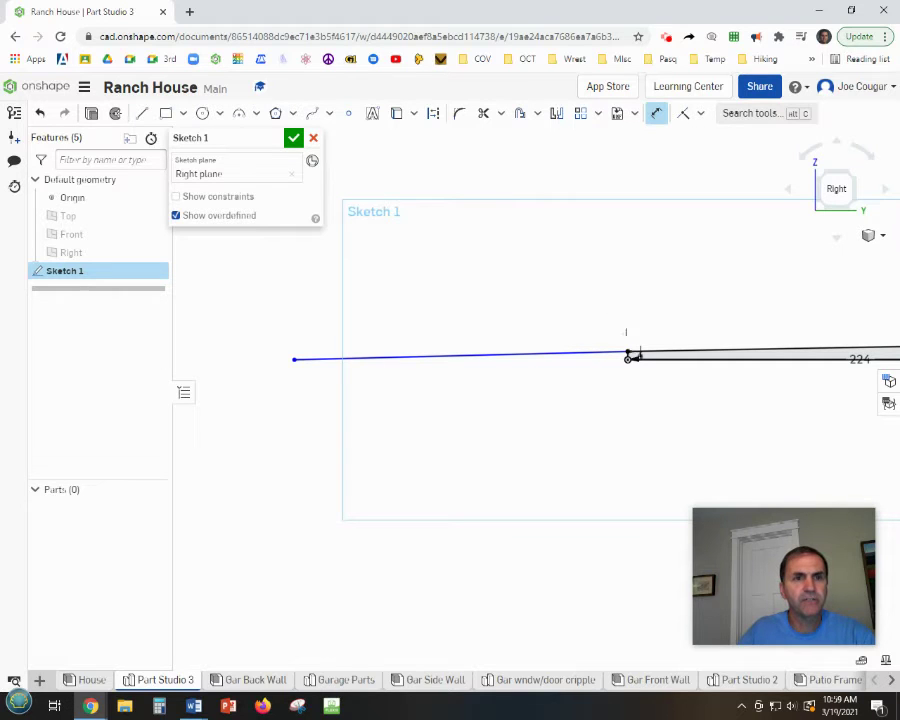
left_click(295, 357)
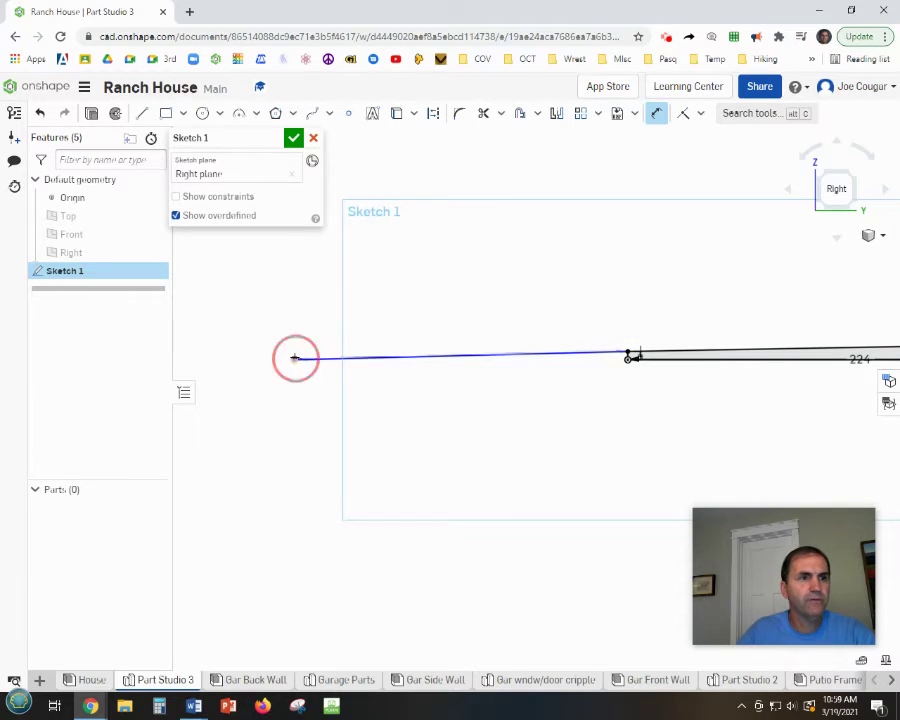
left_click(436, 307)
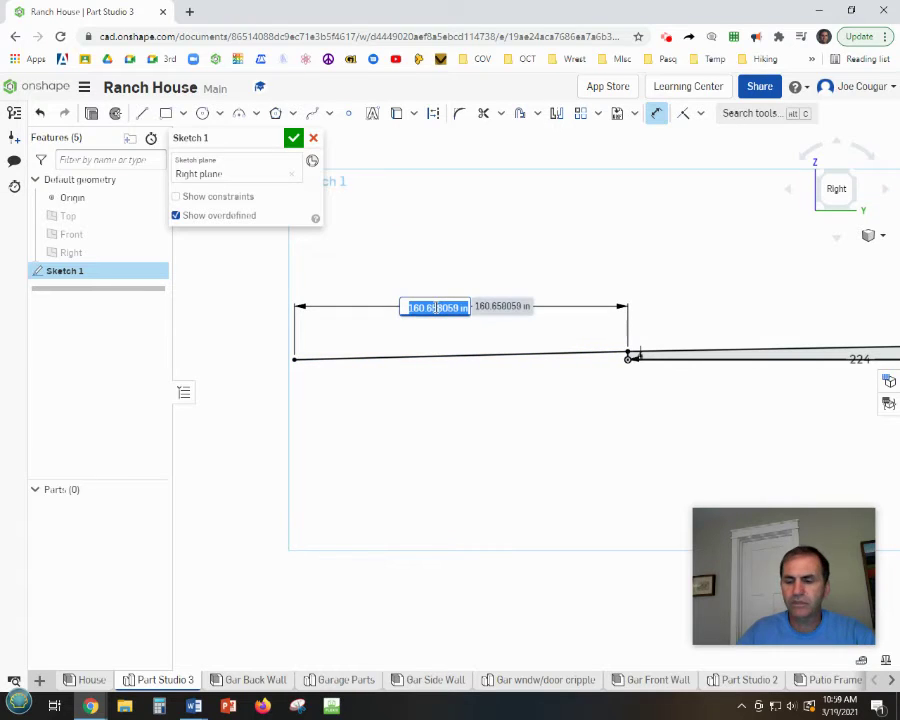
key("BackSpace")
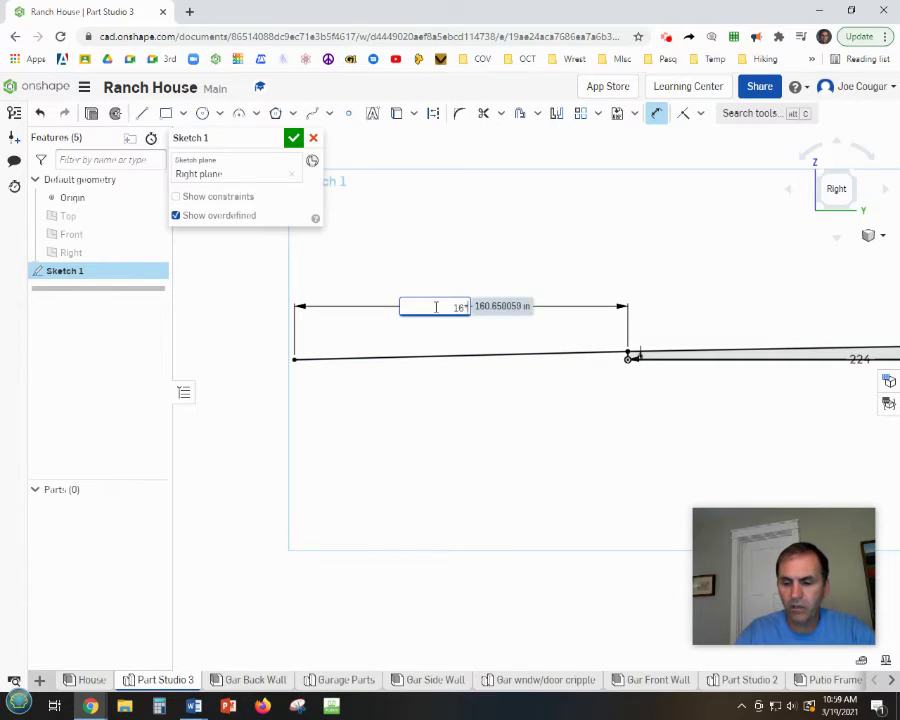
key("Return")
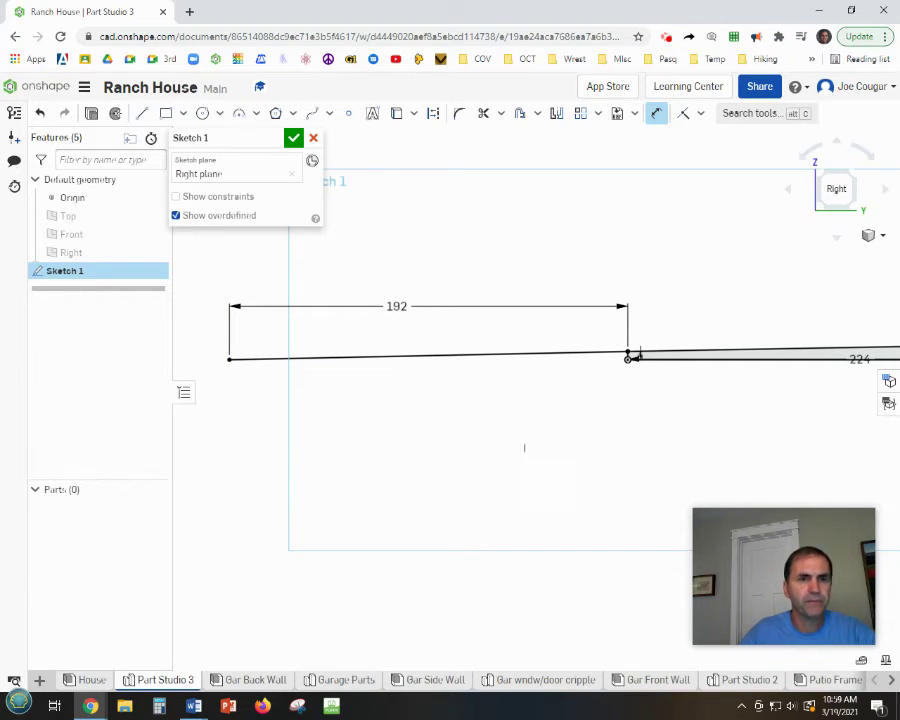
Draw a line about 192 in long from the origin, parallel to the upper sloped line and ending directly below its far end
scroll(533, 445, "up", 1)
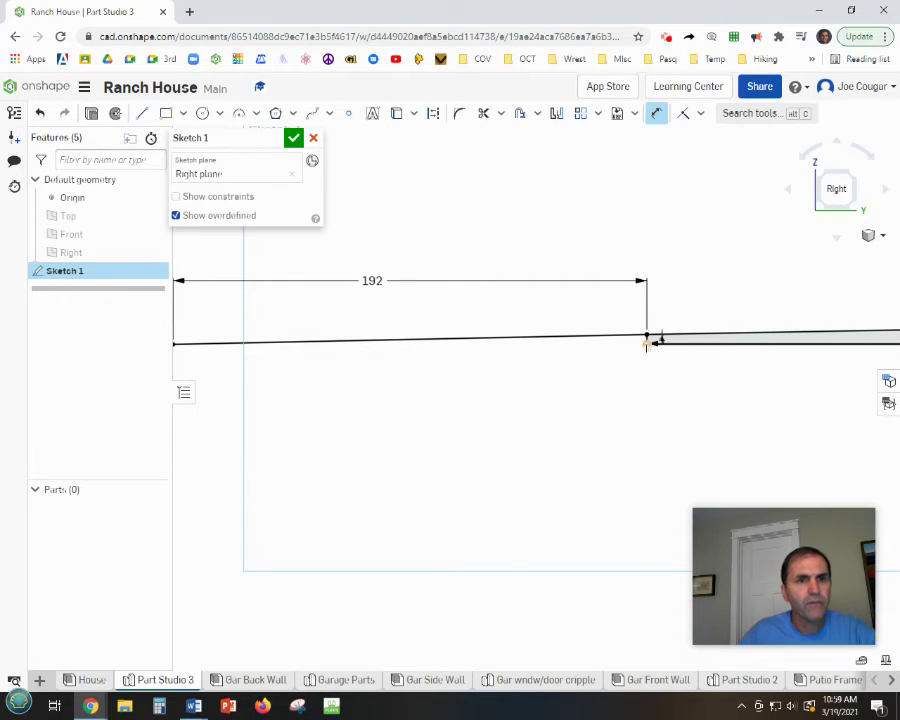
key("l")
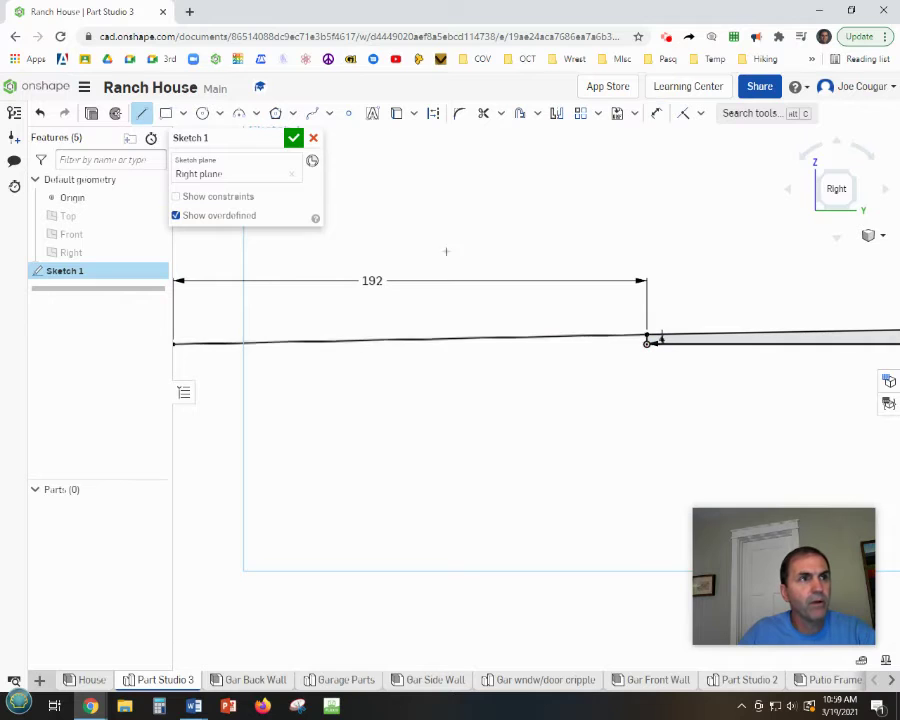
left_click(648, 342)
middle_click_drag(262, 418, 536, 394)
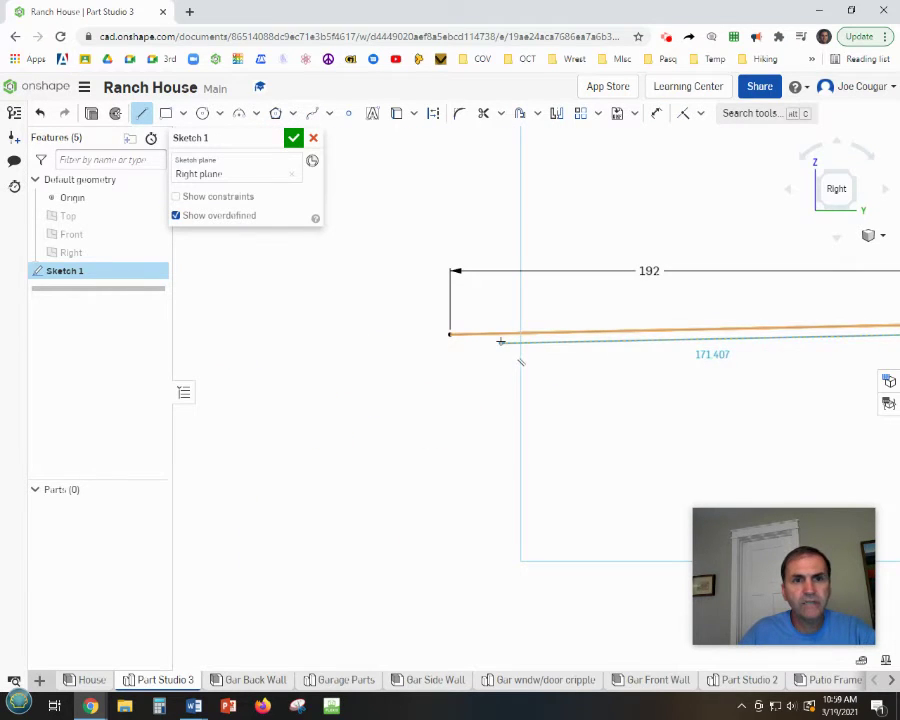
middle_click_drag(500, 342, 290, 334)
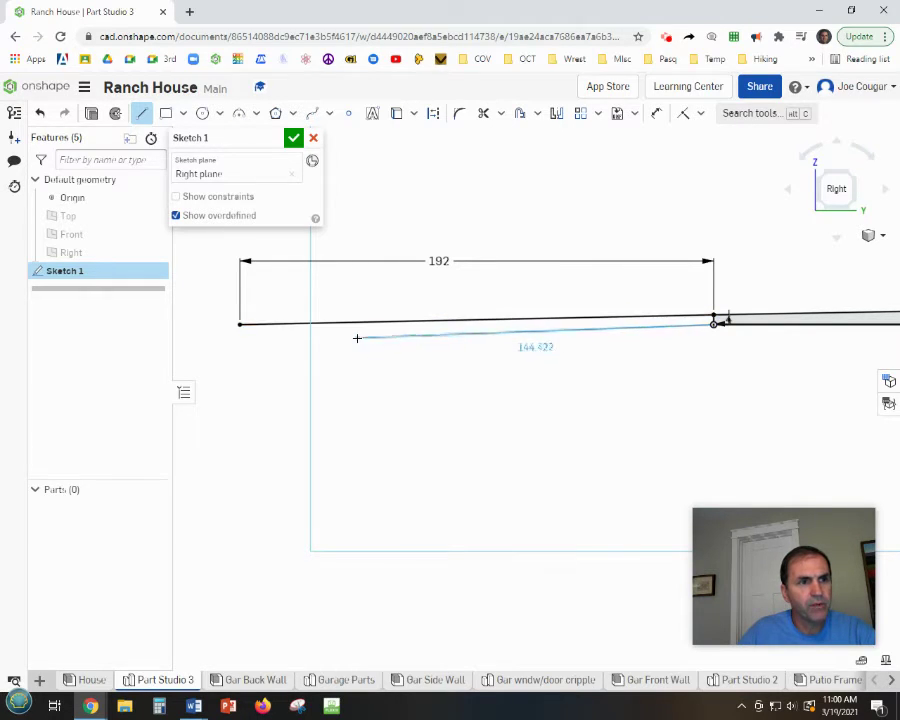
left_click(240, 334)
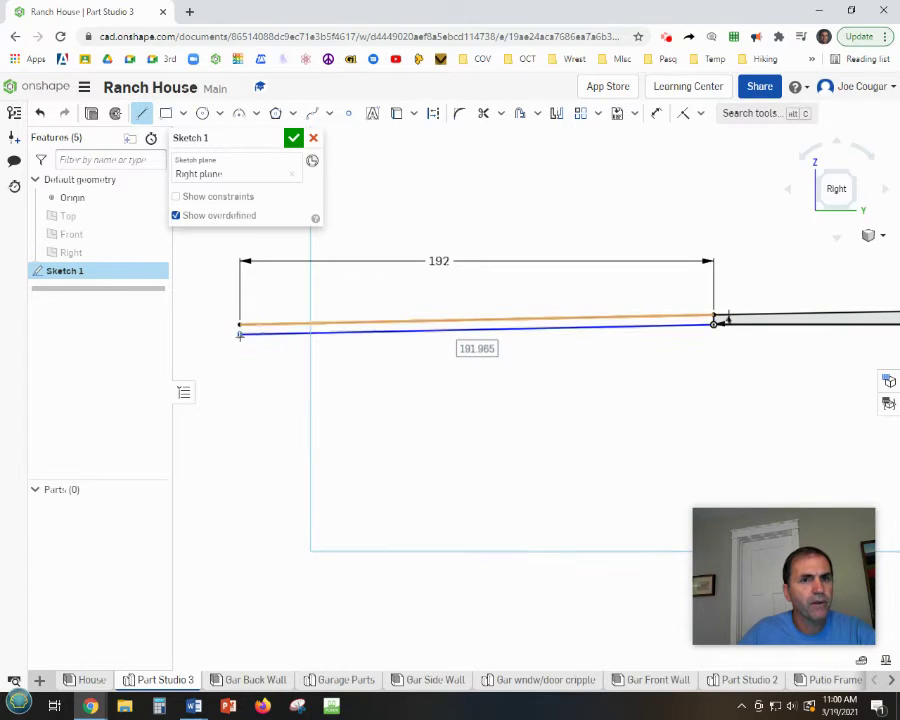
scroll(242, 396, "up", 5)
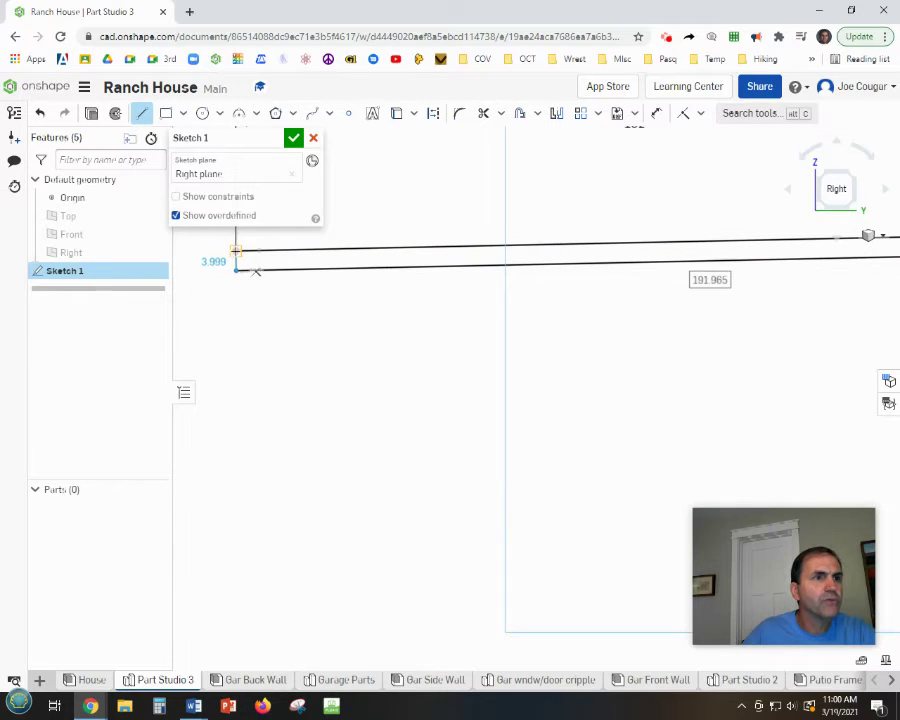
Close the far end of the 192 in extension with a line about 4 in long, constrain it vertical, and finish the sketch
left_click(237, 268)
middle_click_drag(337, 370, 413, 583)
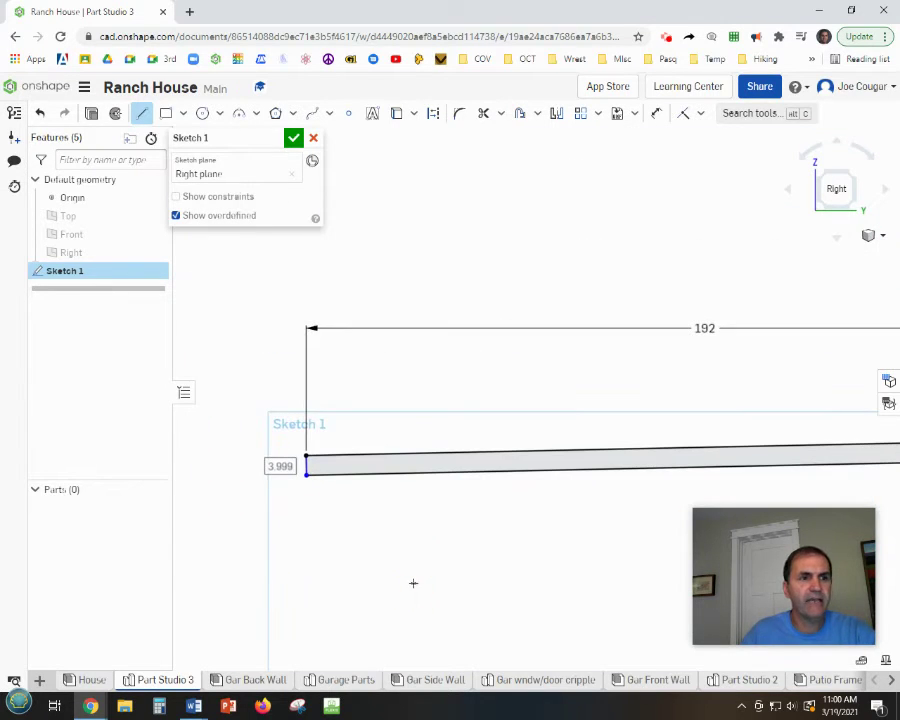
left_click(701, 114)
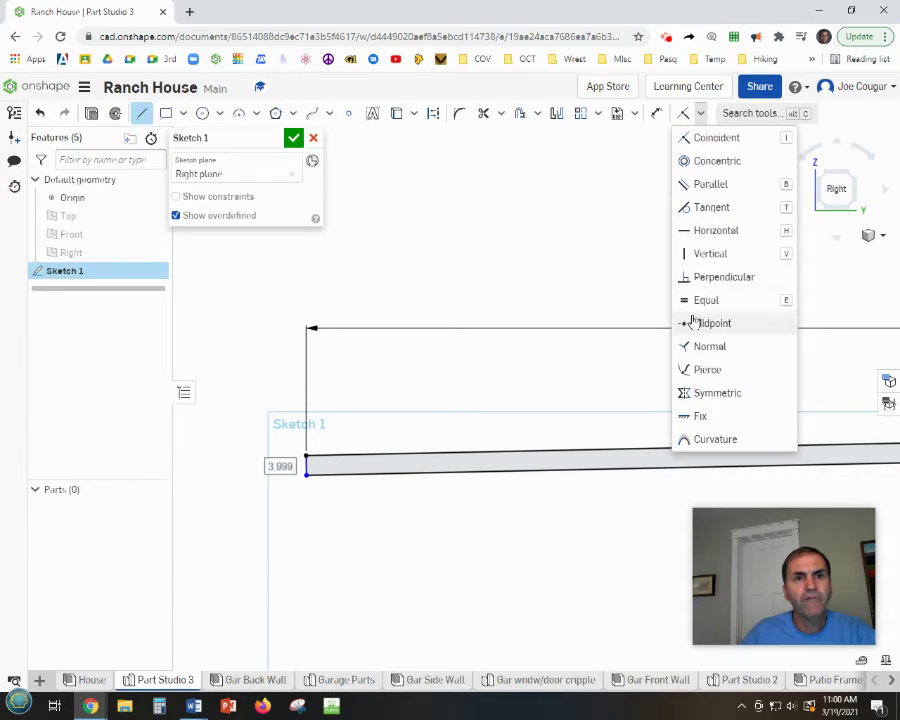
left_click(695, 254)
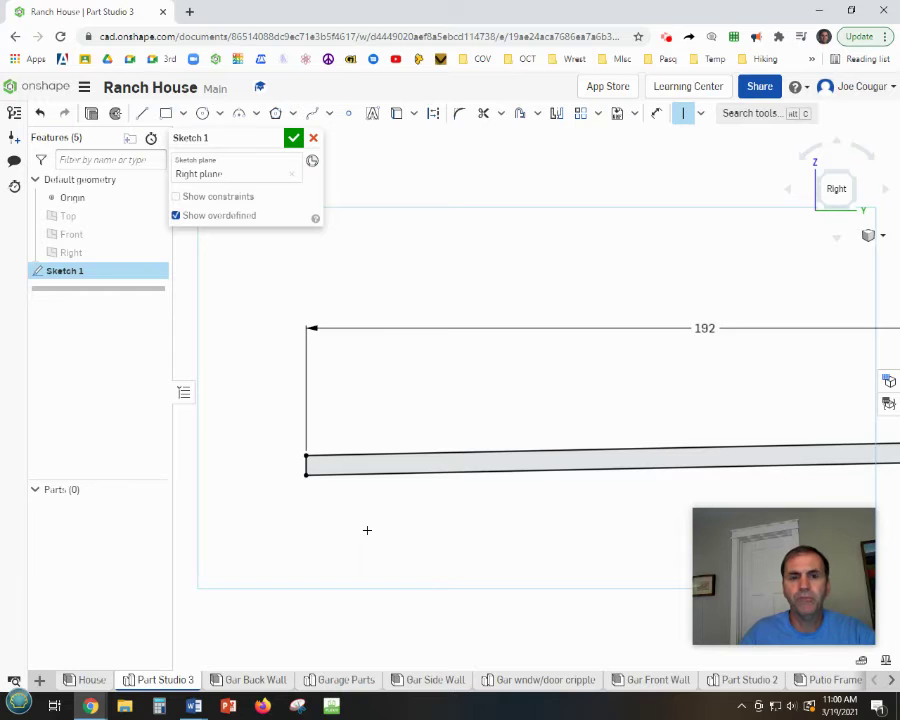
scroll(366, 527, "down", 3)
middle_click_drag(500, 528, 346, 432)
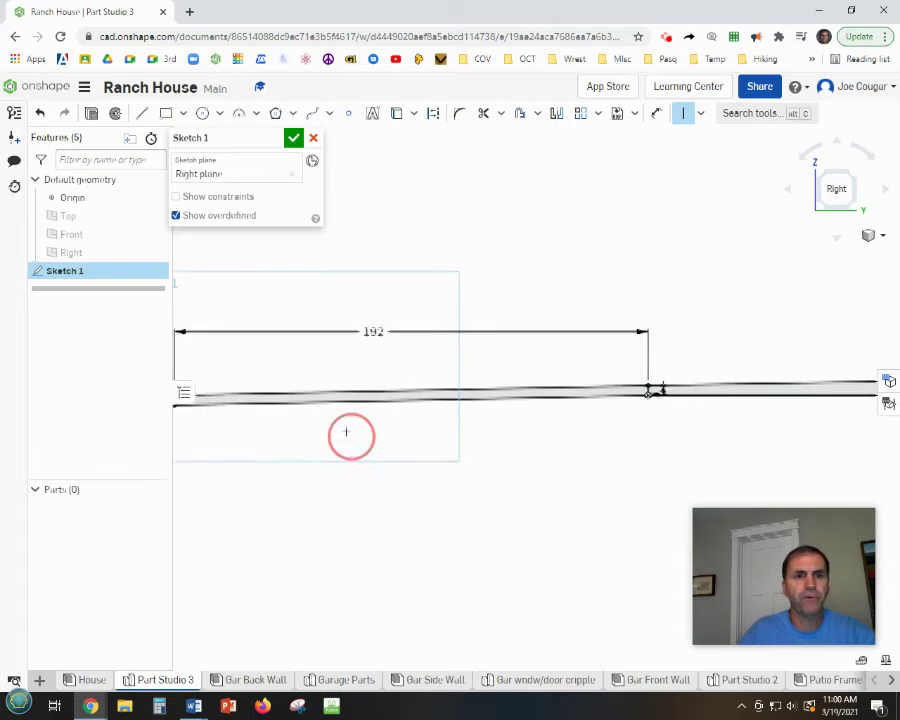
scroll(355, 400, "down", 5)
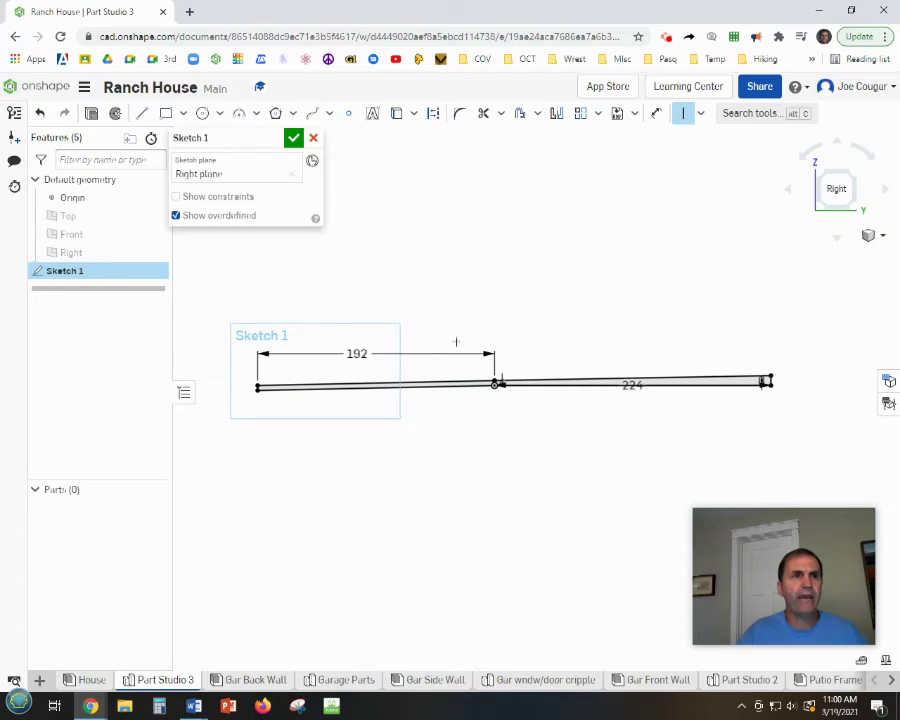
left_click(292, 139)
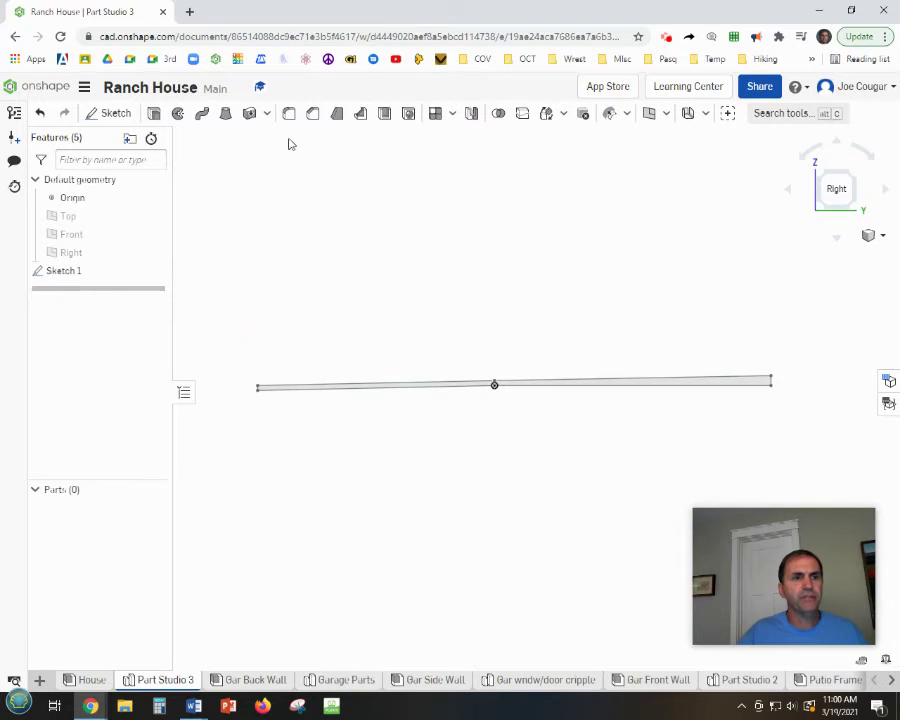
Extrude both regions of the side profile as a new solid with a blind depth of 240 in
left_click(154, 113)
scroll(468, 400, "up", 3)
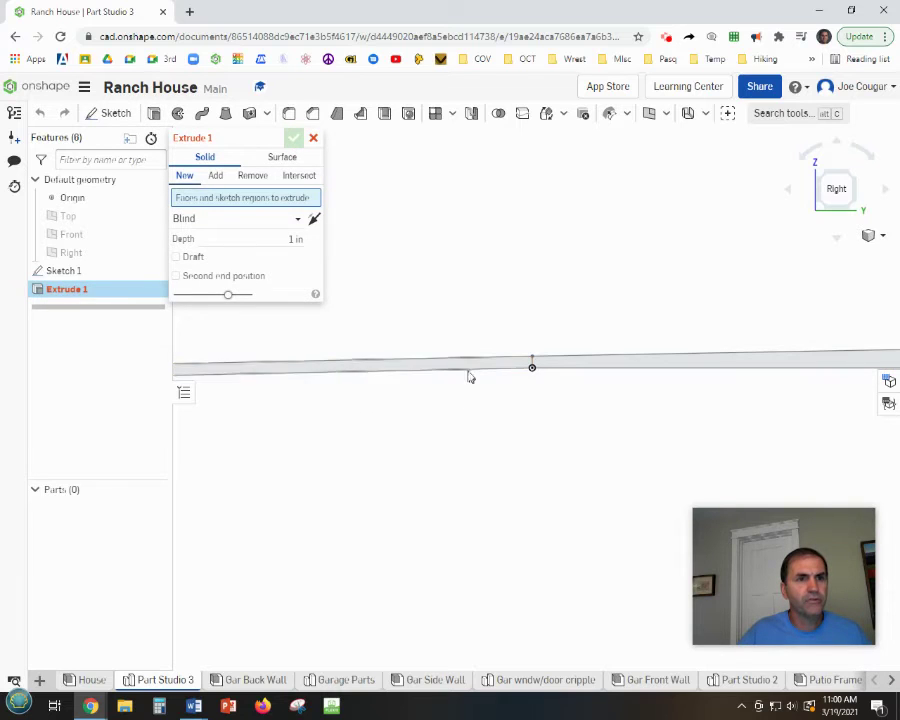
left_click(464, 368)
left_click(647, 364)
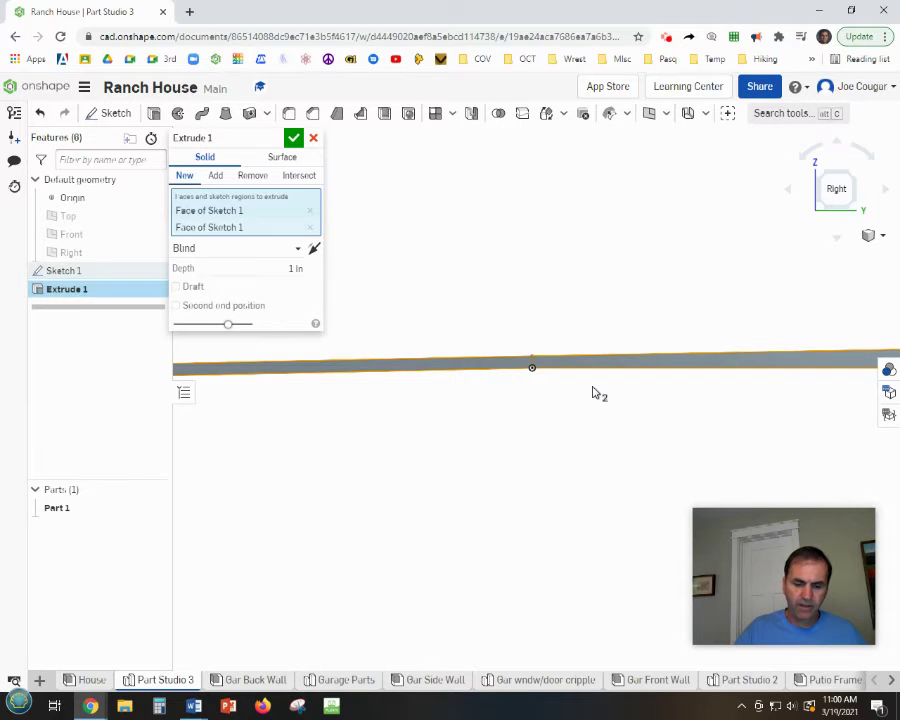
scroll(593, 393, "down", 1)
left_click(278, 267)
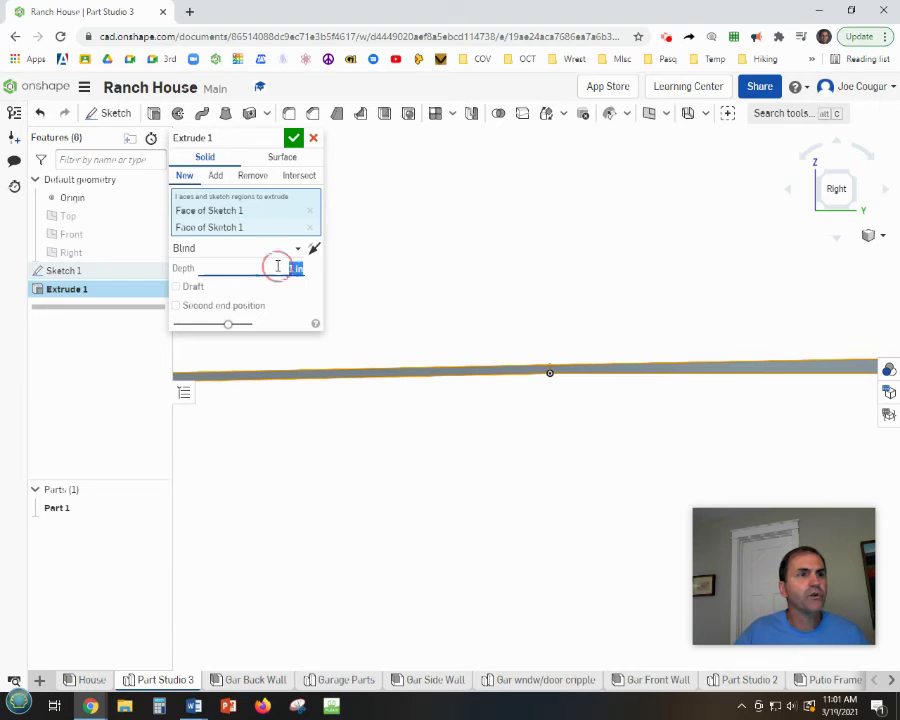
type("2 in")
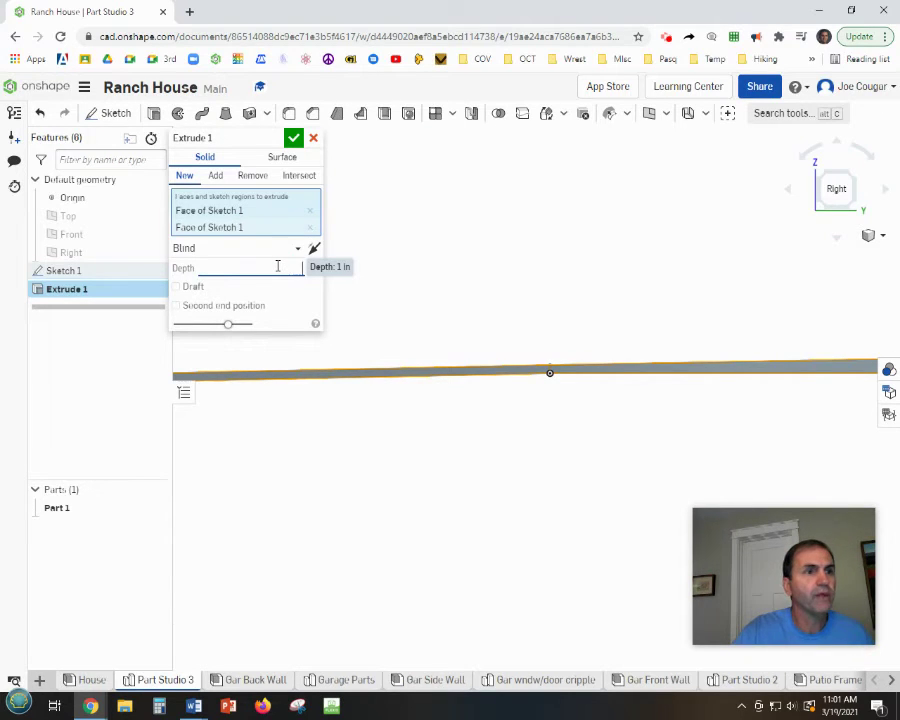
type("0 in")
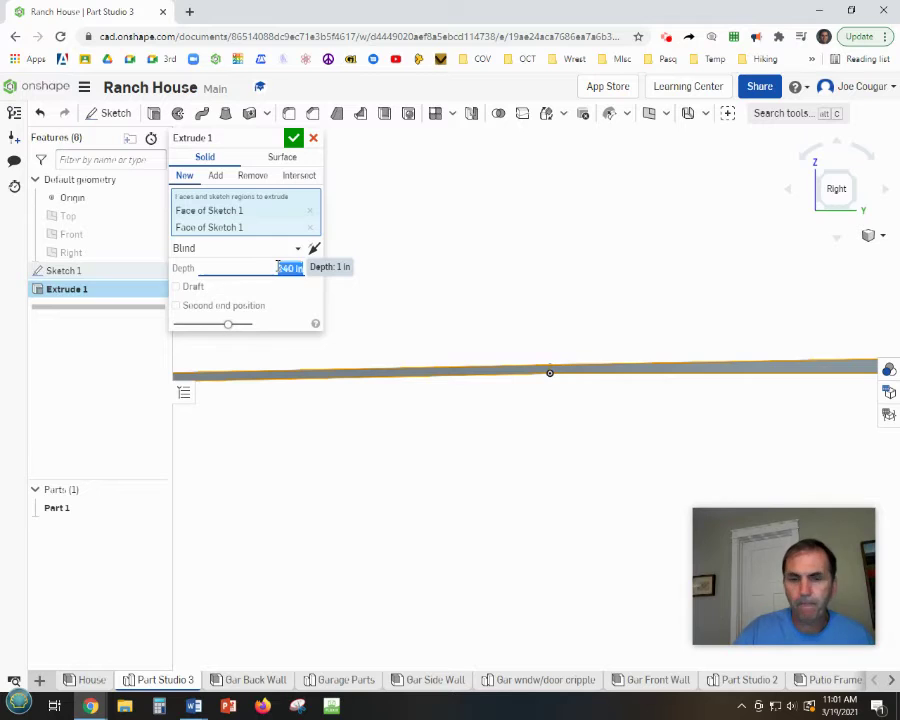
key("Return")
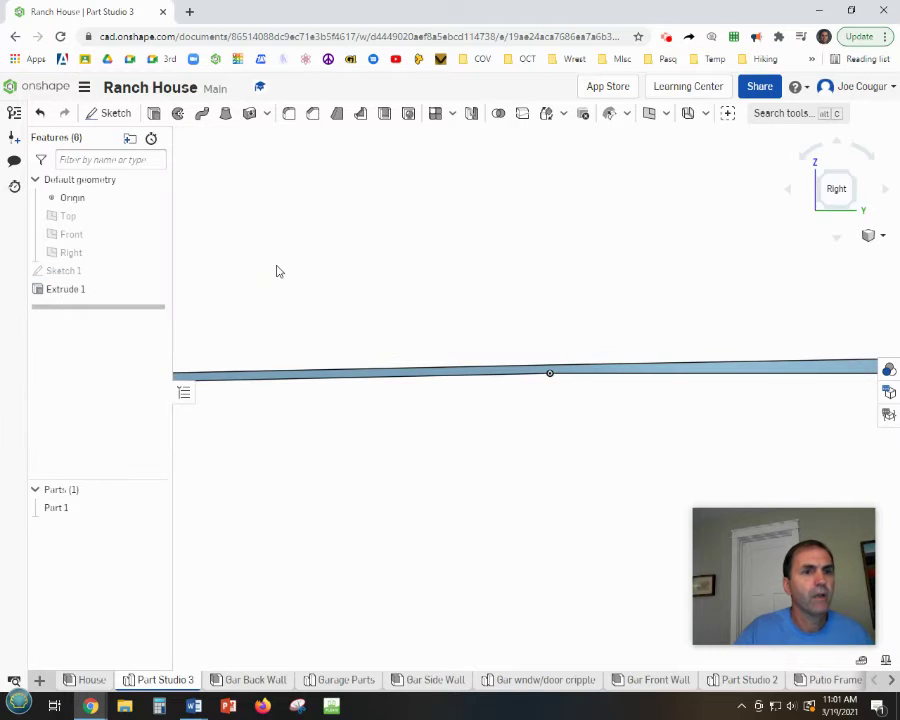
Rename the extruded part as Gar Pad
scroll(278, 300, "down", 5)
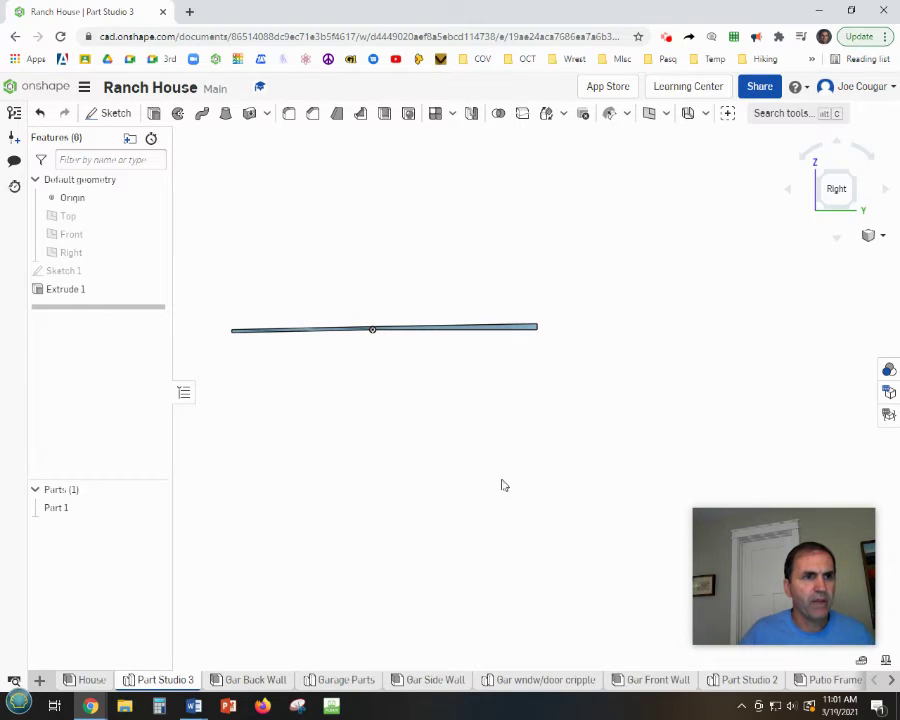
right_click_drag(380, 408, 380, 420)
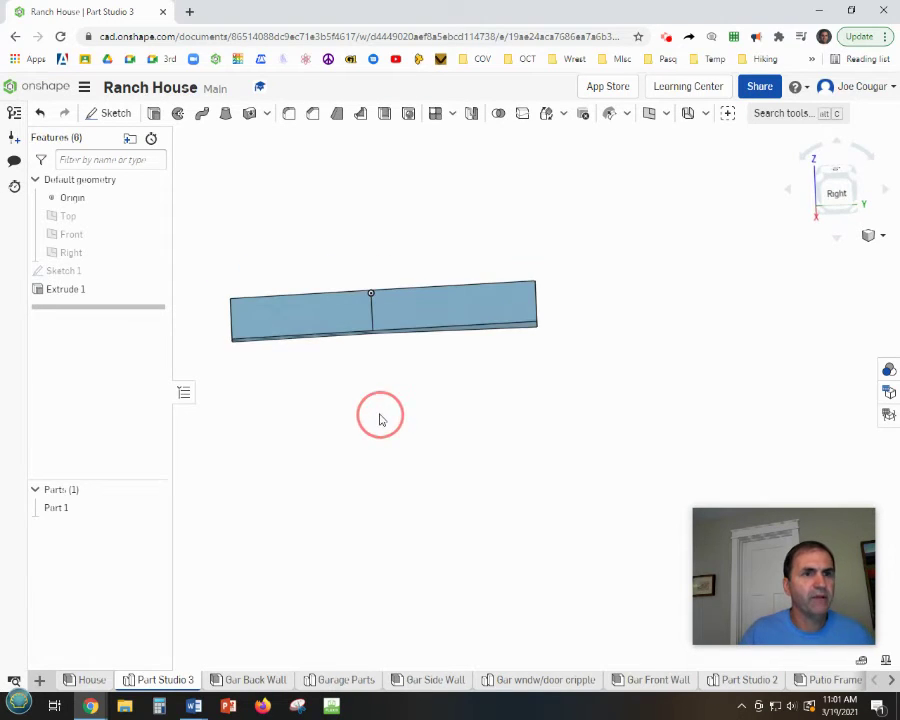
middle_click_drag(396, 422, 518, 497)
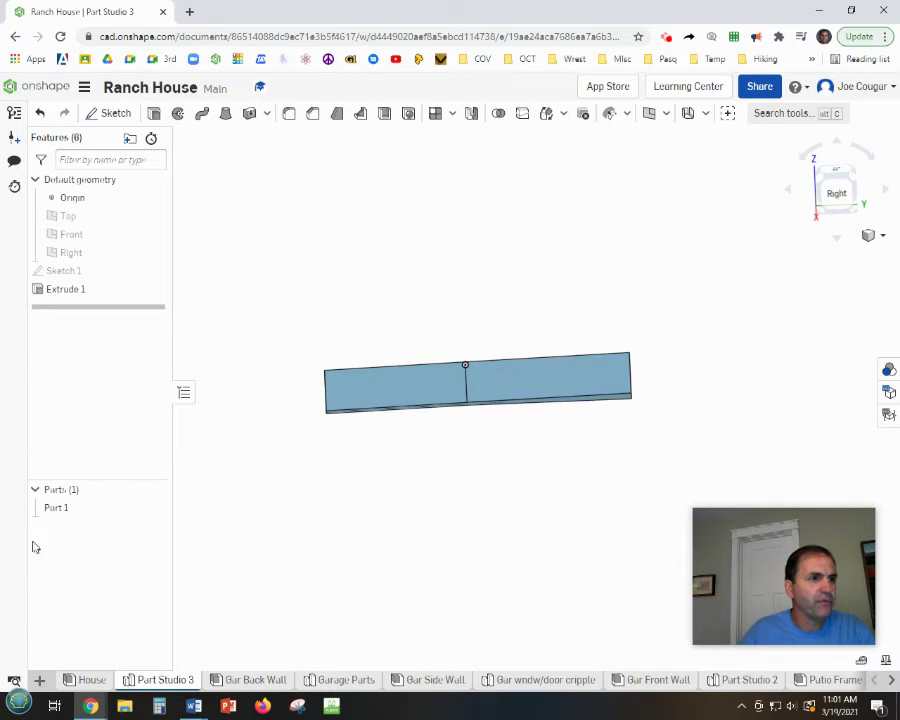
right_click(60, 510)
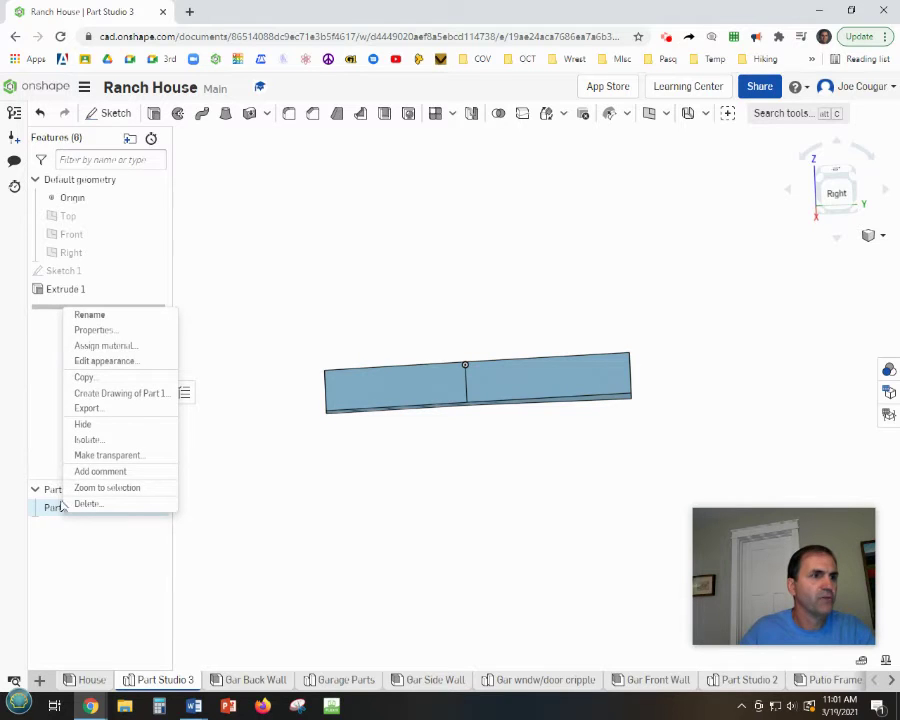
left_click(88, 314)
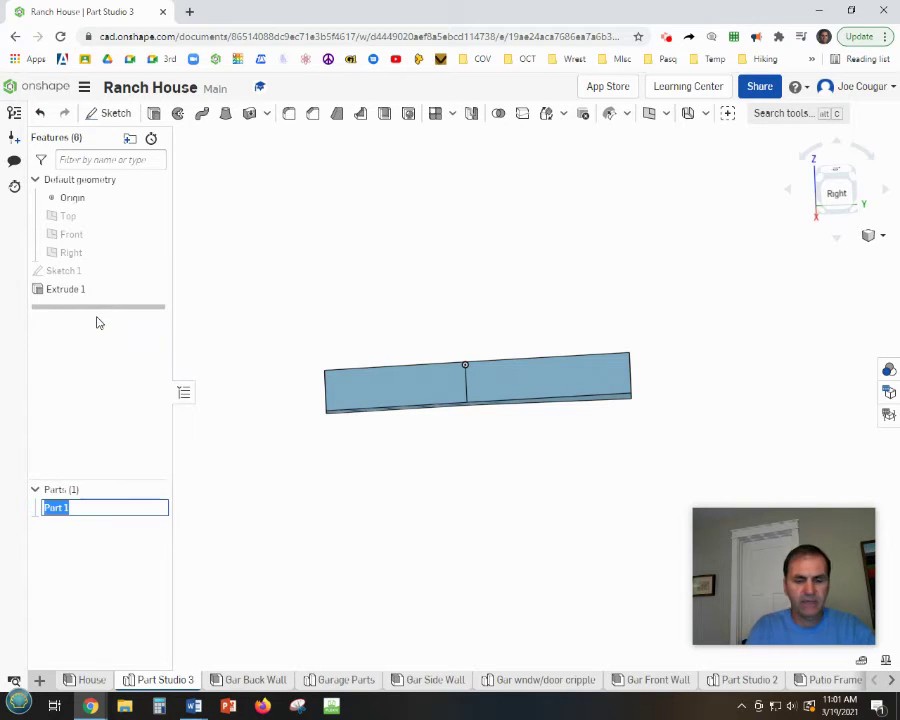
type("0ar")
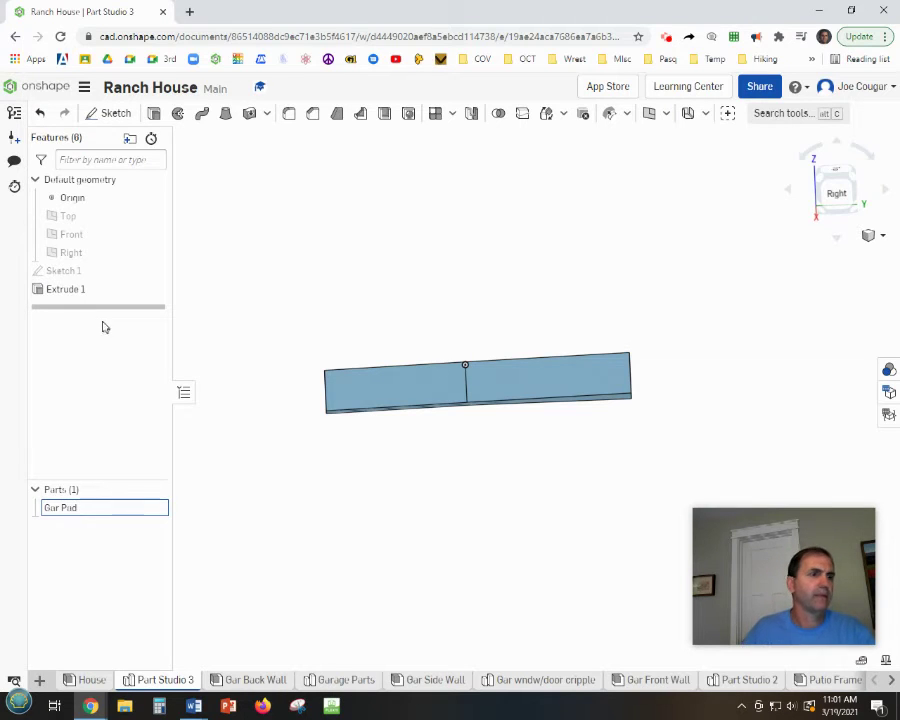
left_click(213, 597)
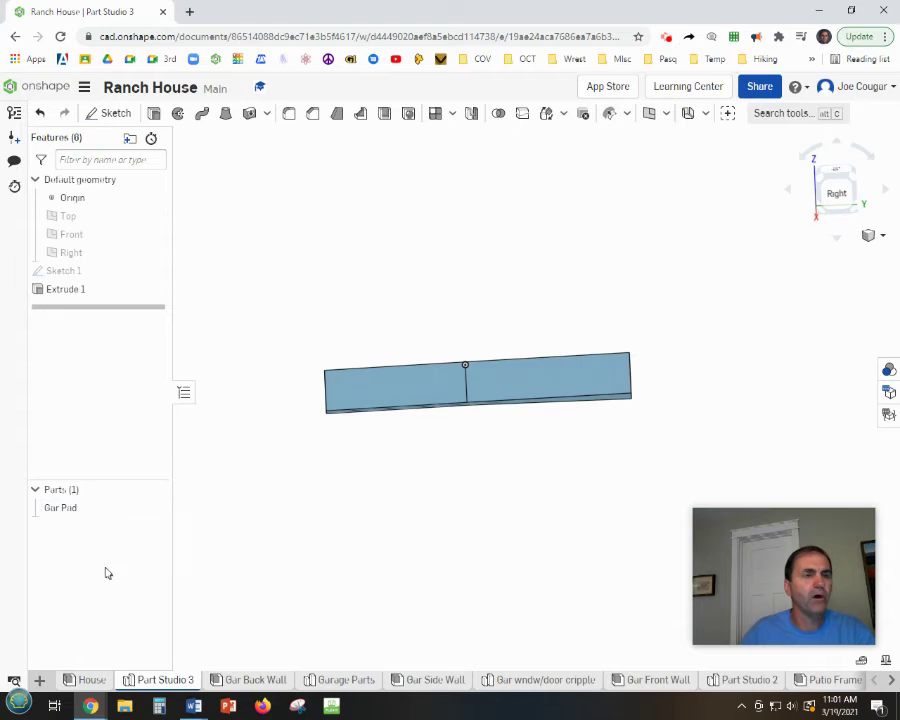
Change the Gar Pad's appearance to the blue-gray palette color 9FAAB3
right_click(75, 511)
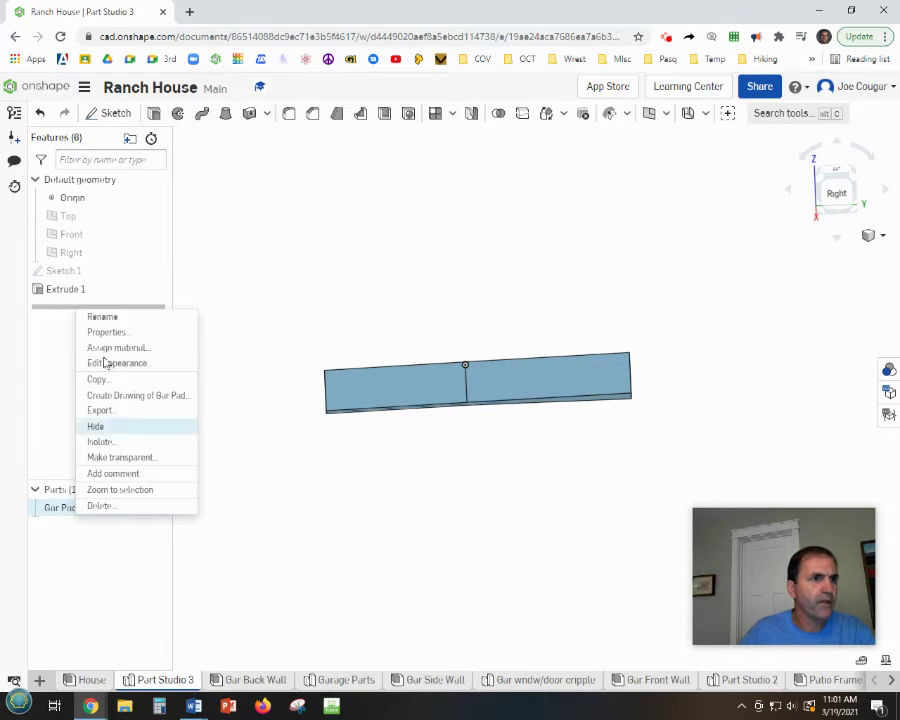
left_click(112, 363)
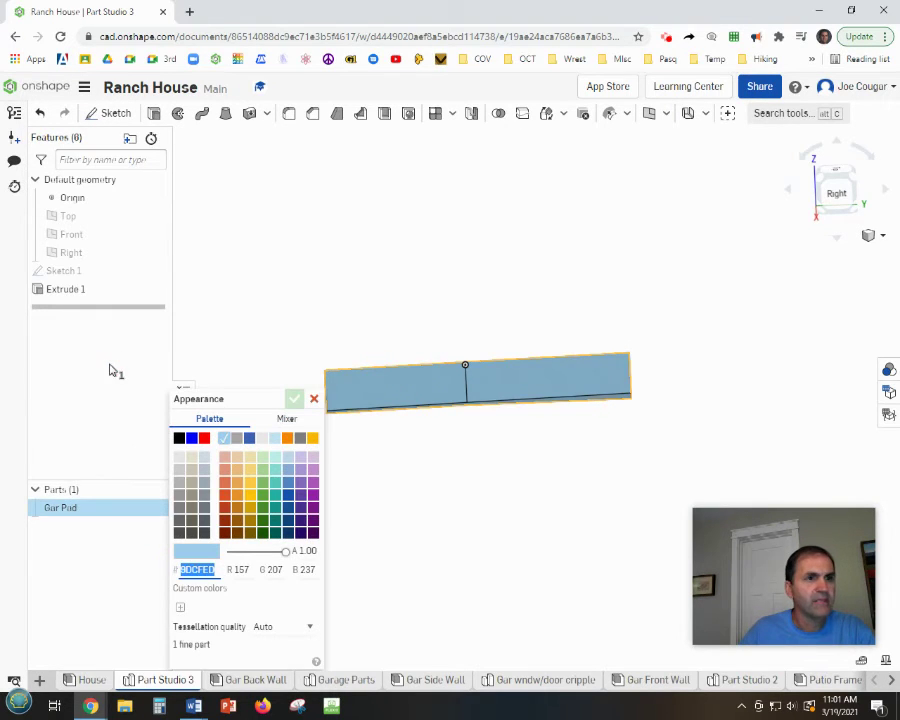
left_click(300, 438)
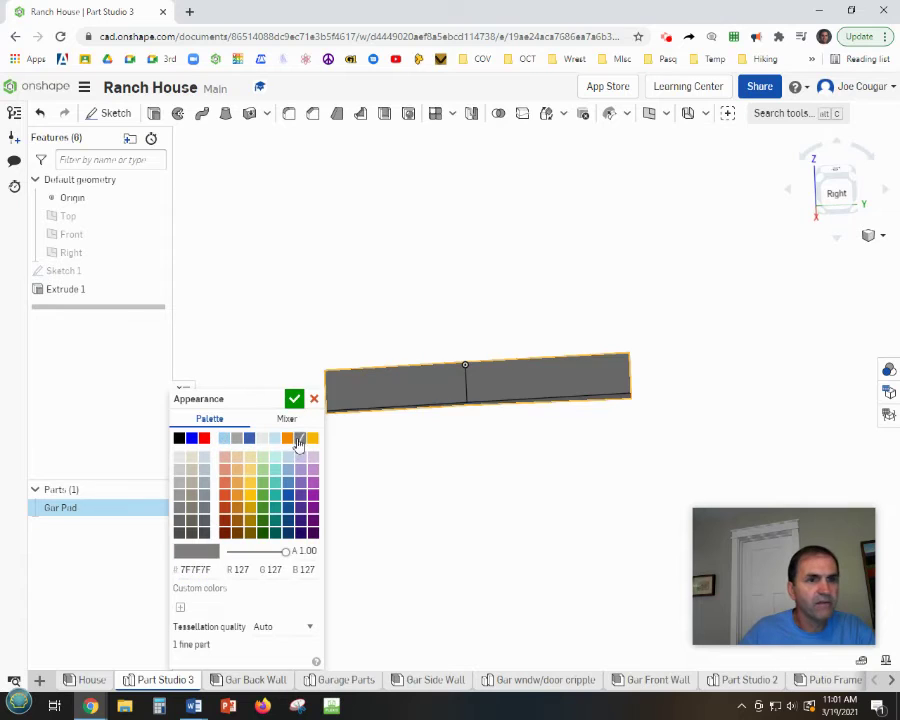
left_click(203, 470)
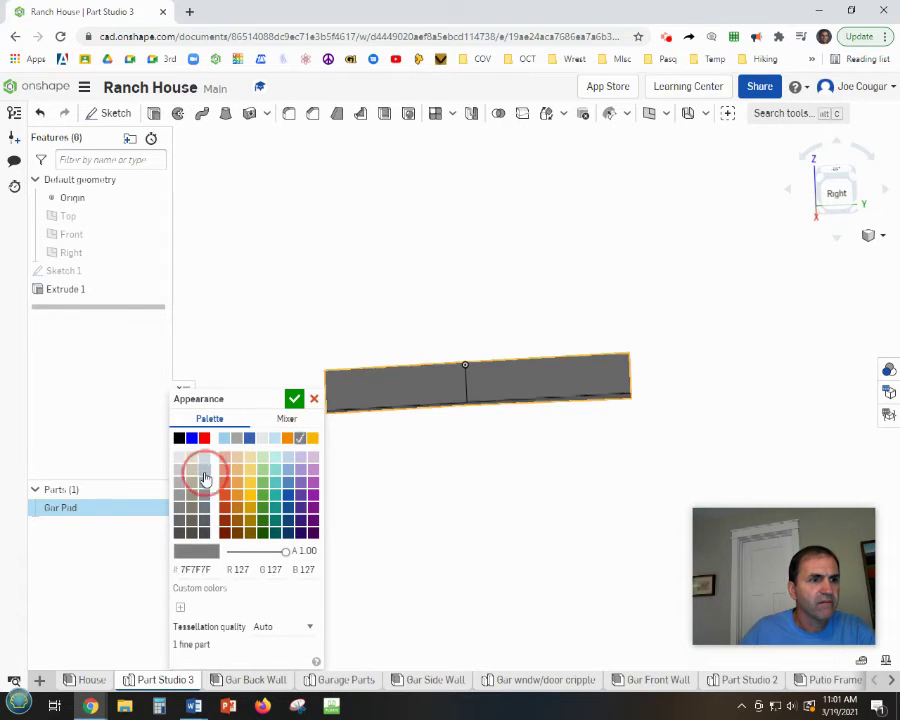
left_click(204, 496)
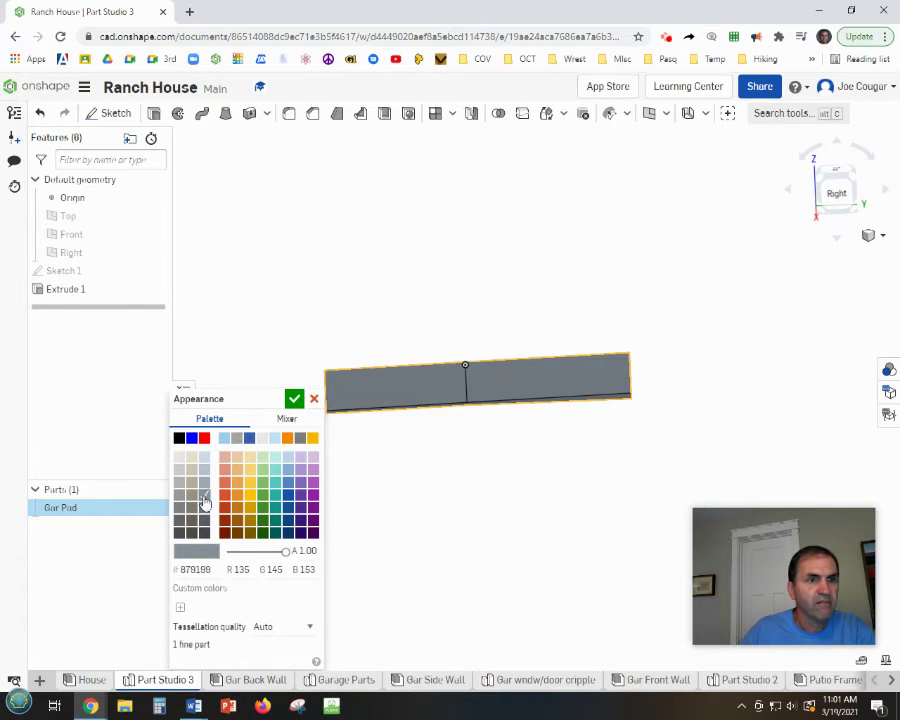
left_click(204, 483)
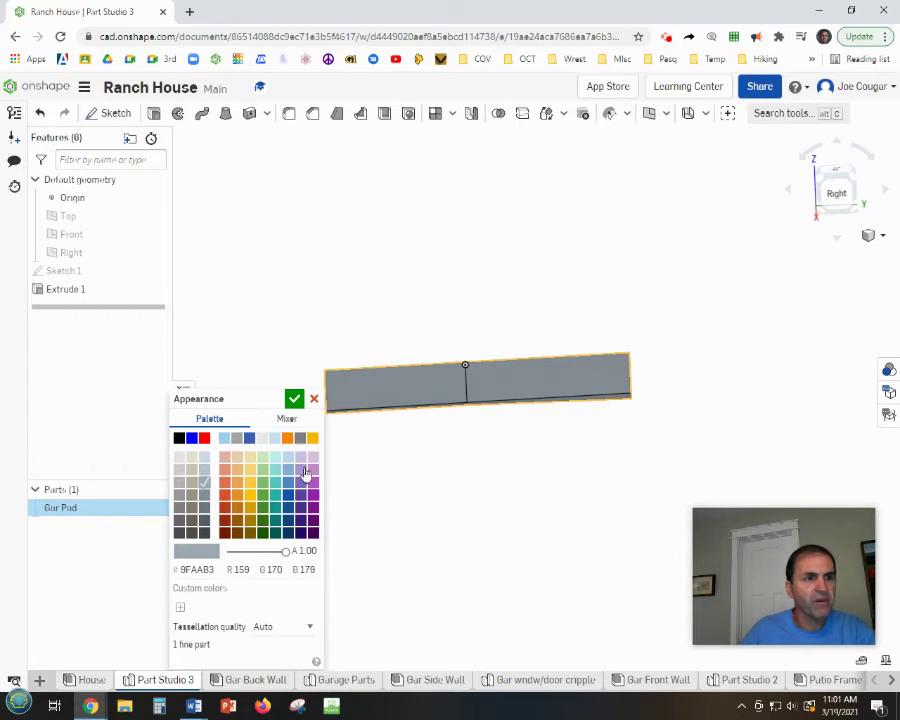
left_click(294, 398)
Examine the Gar Pad's overall shape in 3D and its side profile along the tapered section's flat underside
right_click_drag(564, 468, 580, 452)
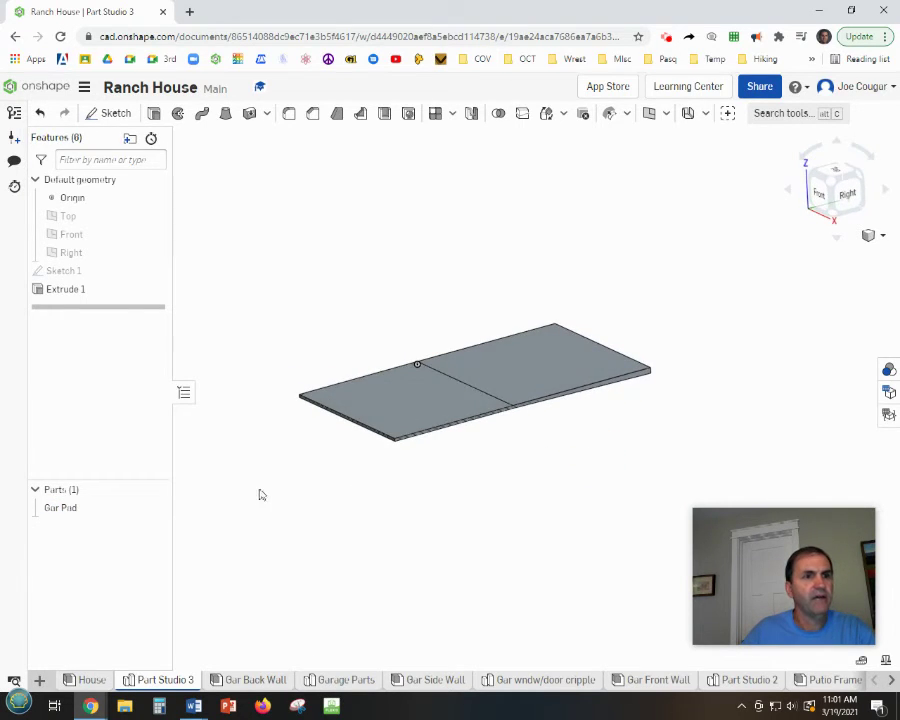
scroll(292, 509, "up", 1)
middle_click_drag(528, 504, 536, 542)
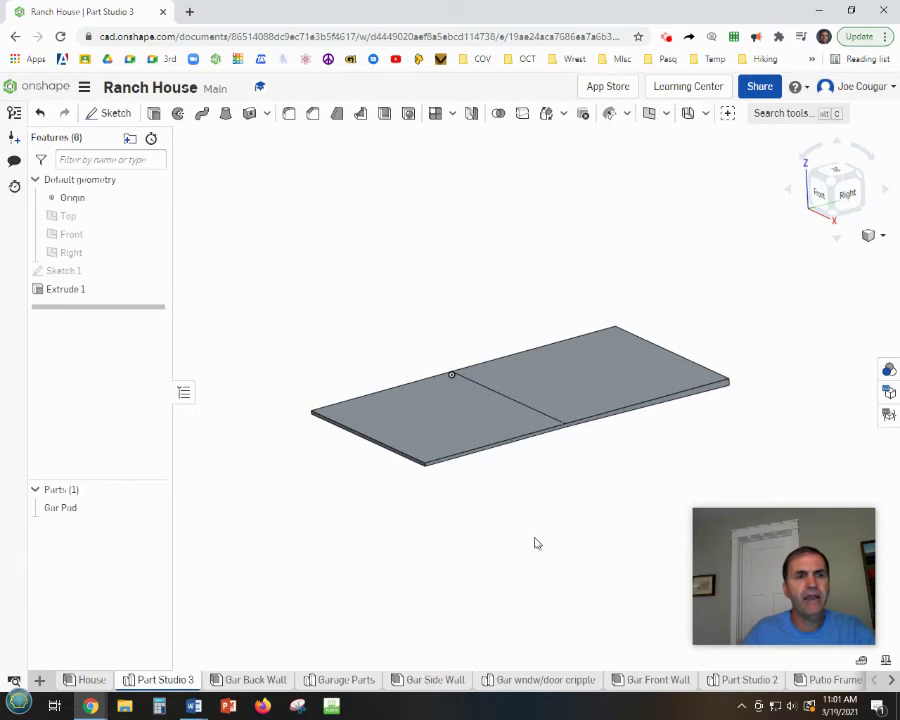
right_click_drag(598, 513, 566, 499)
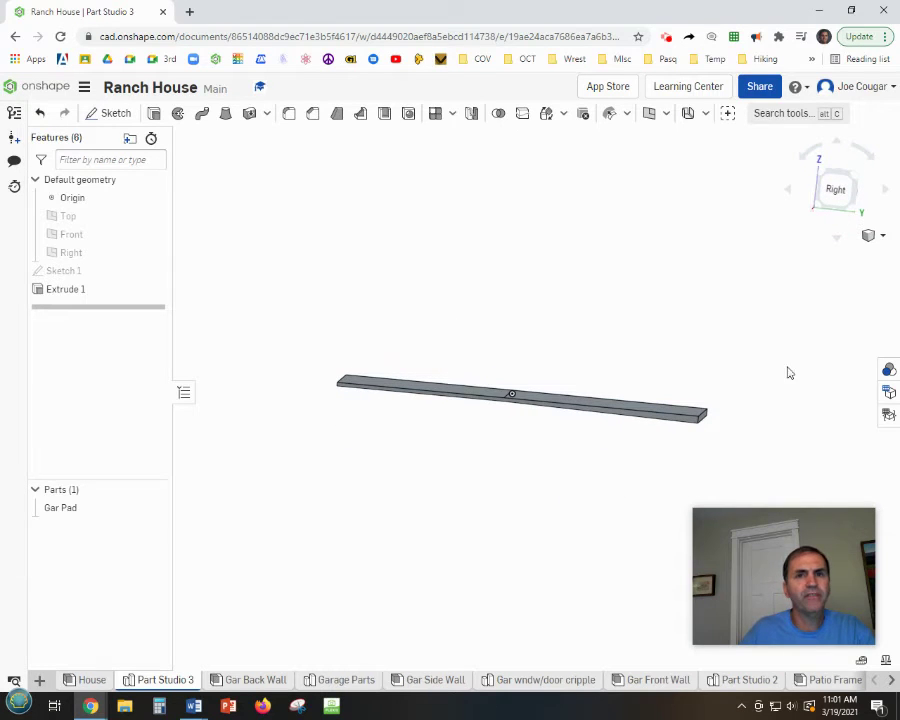
left_click(834, 190)
scroll(679, 425, "up", 3)
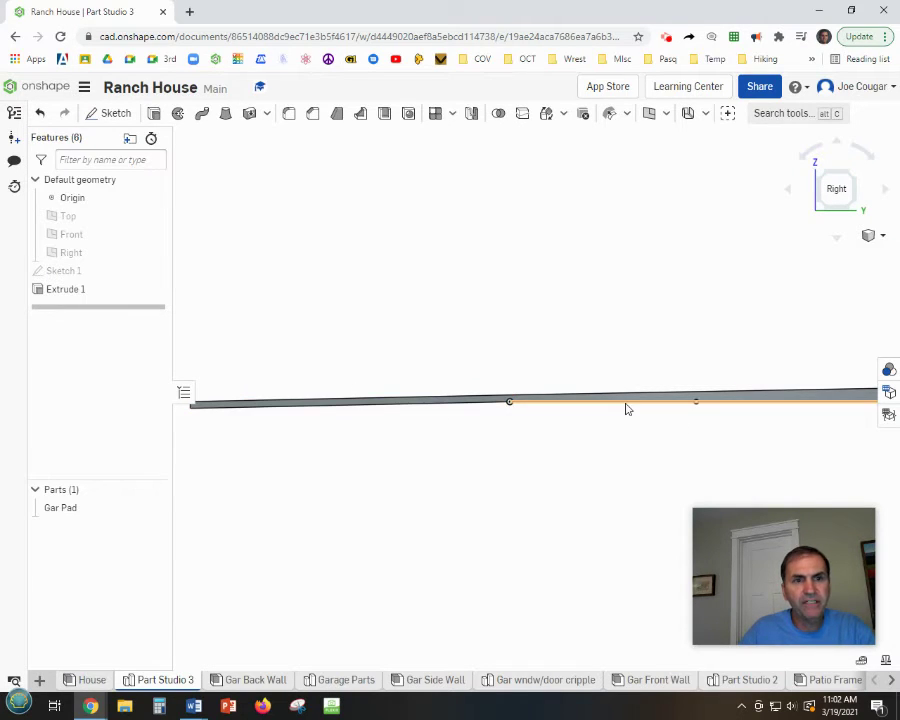
middle_click_drag(679, 420, 566, 412)
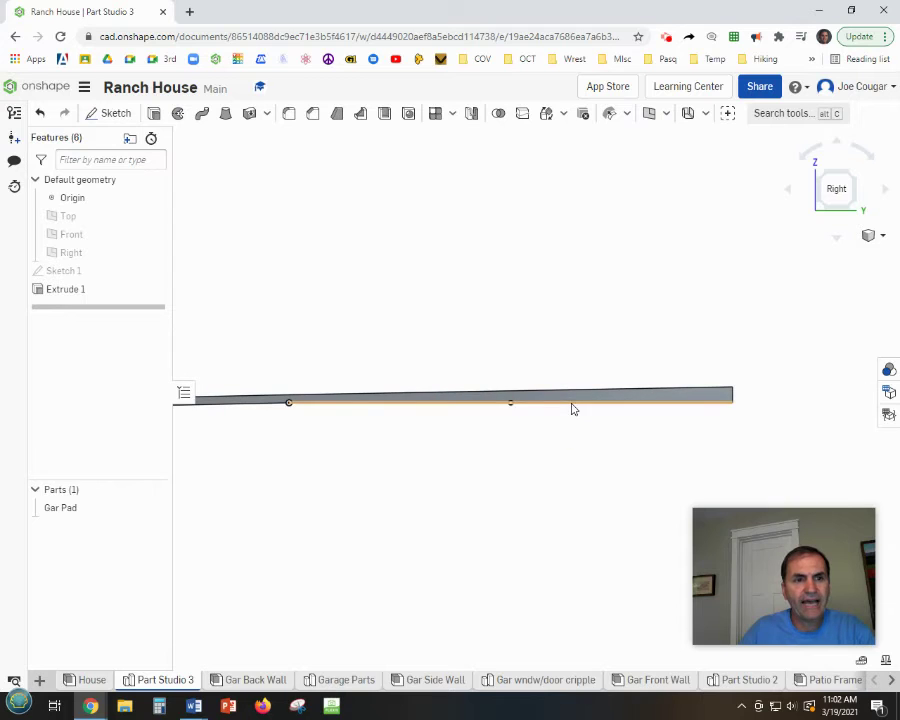
Start a new sketch on the flat underside face of the Gar Pad, viewed square-on
right_click_drag(573, 409, 498, 456)
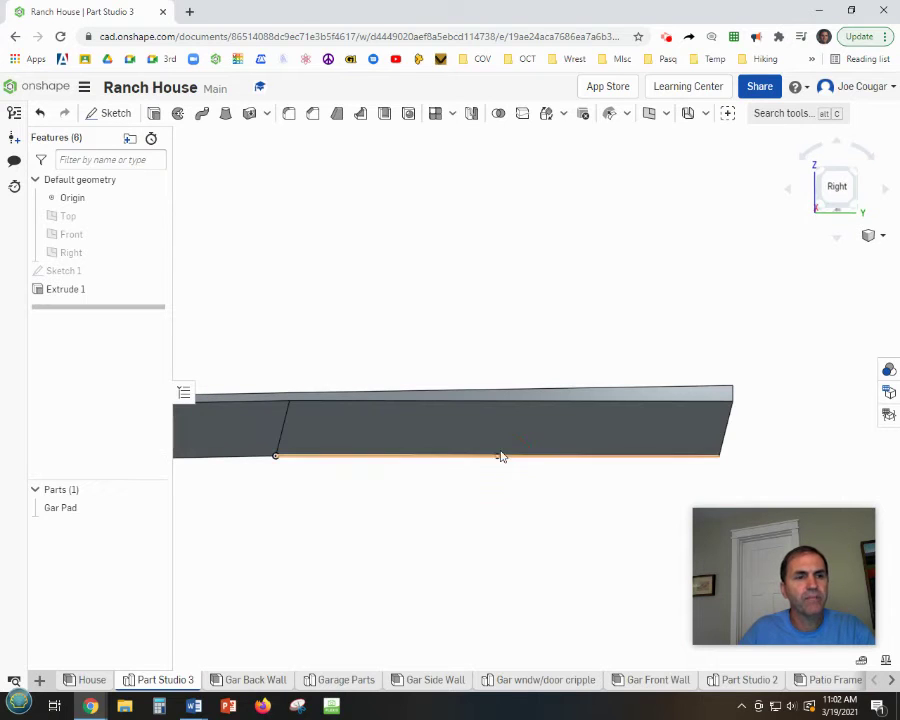
right_click(438, 425)
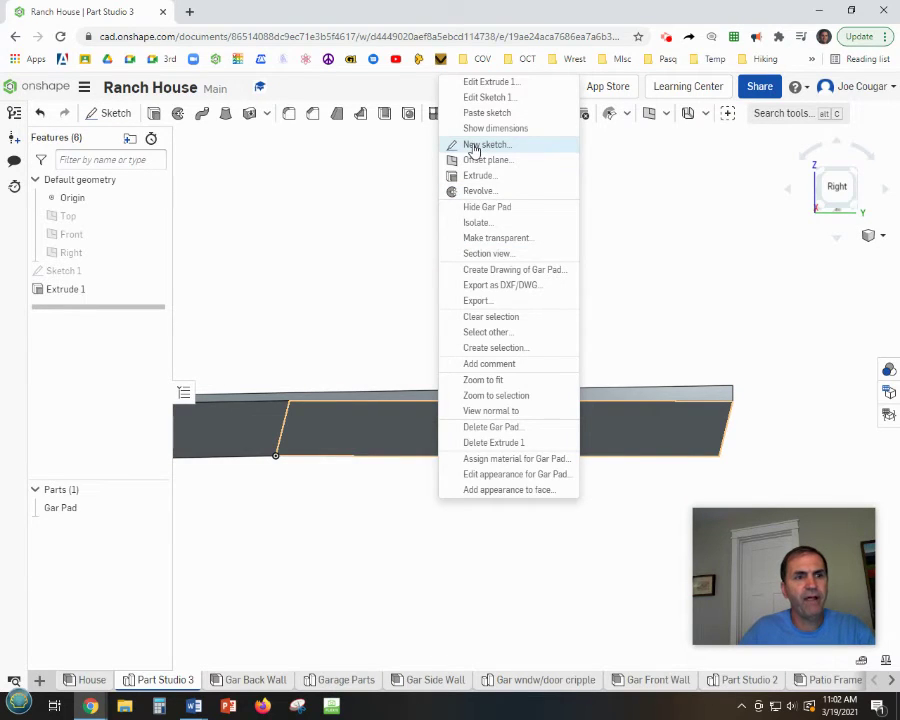
left_click(474, 146)
scroll(504, 286, "up", 3)
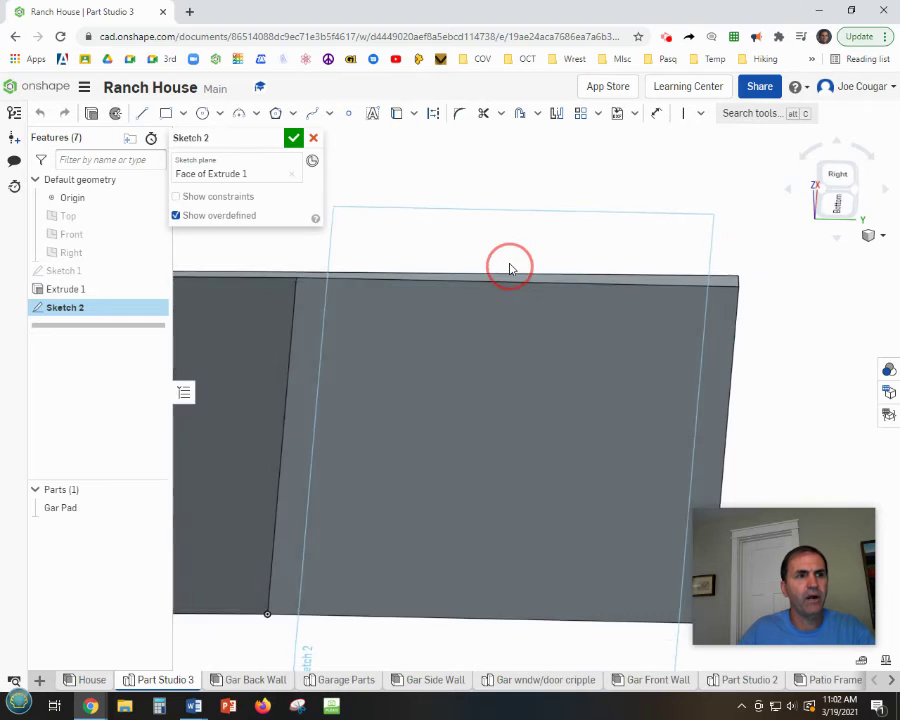
key("n")
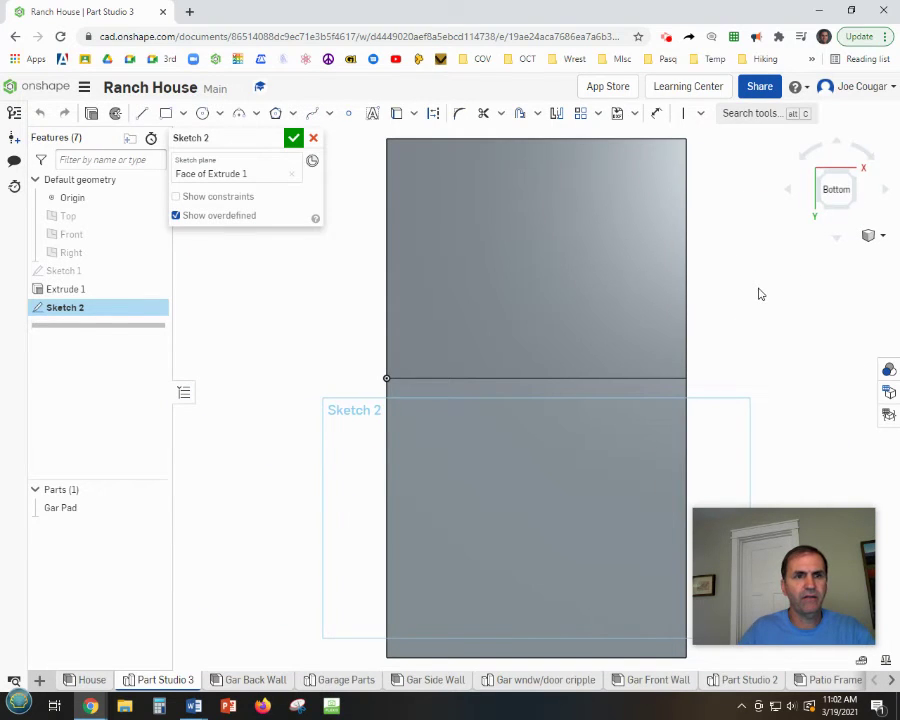
scroll(752, 363, "up", 1)
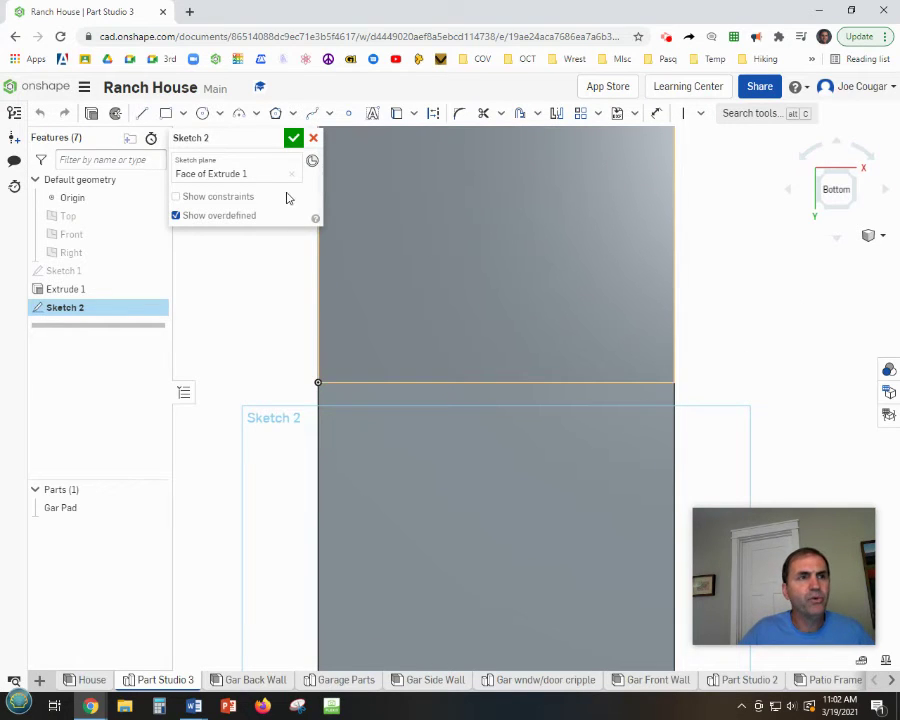
Sketch a 24 in wide by 8 in high rectangle from the fold-line corner opposite the origin, extending over the sloped section
left_click(166, 113)
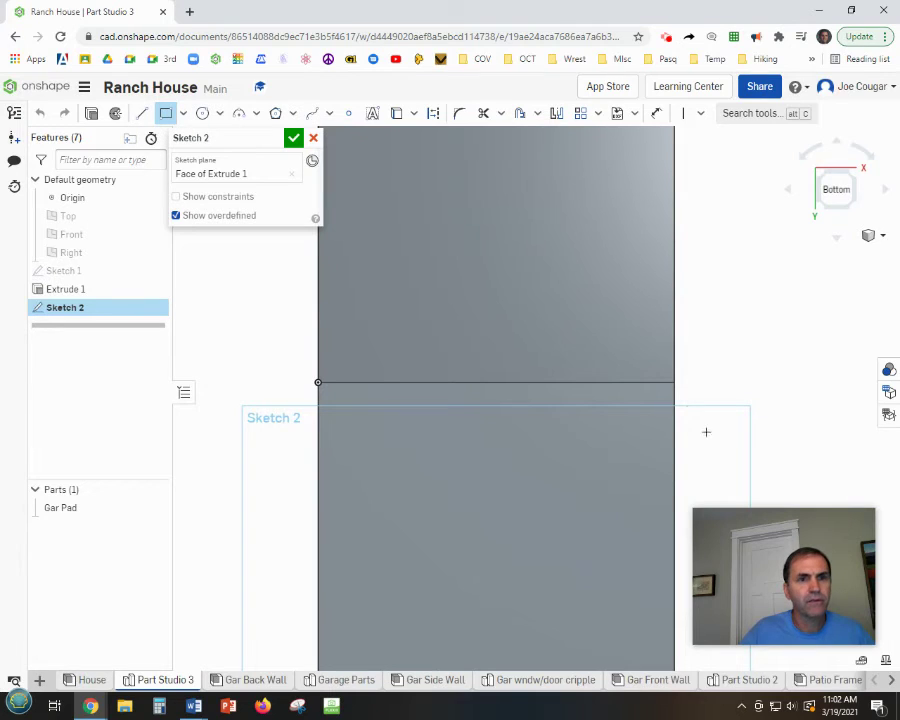
left_click(674, 382)
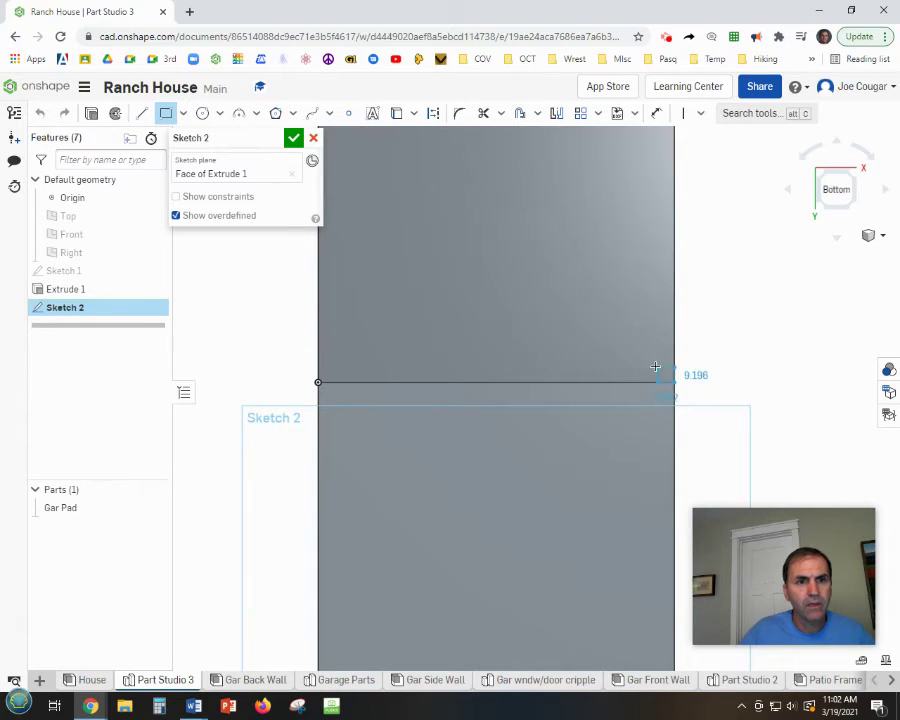
left_click(606, 358)
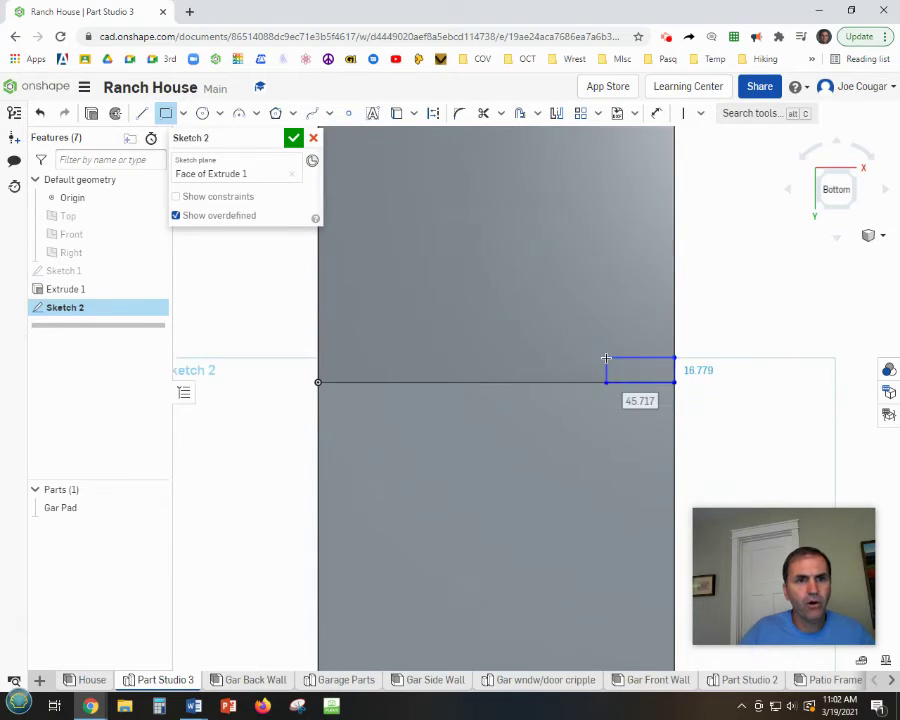
type("24")
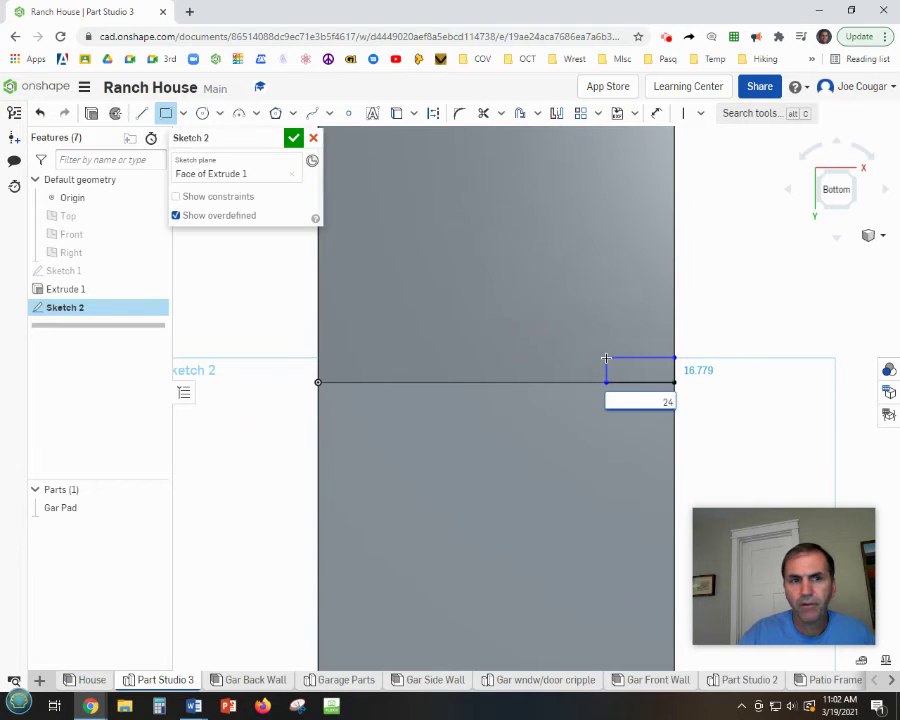
key("Return")
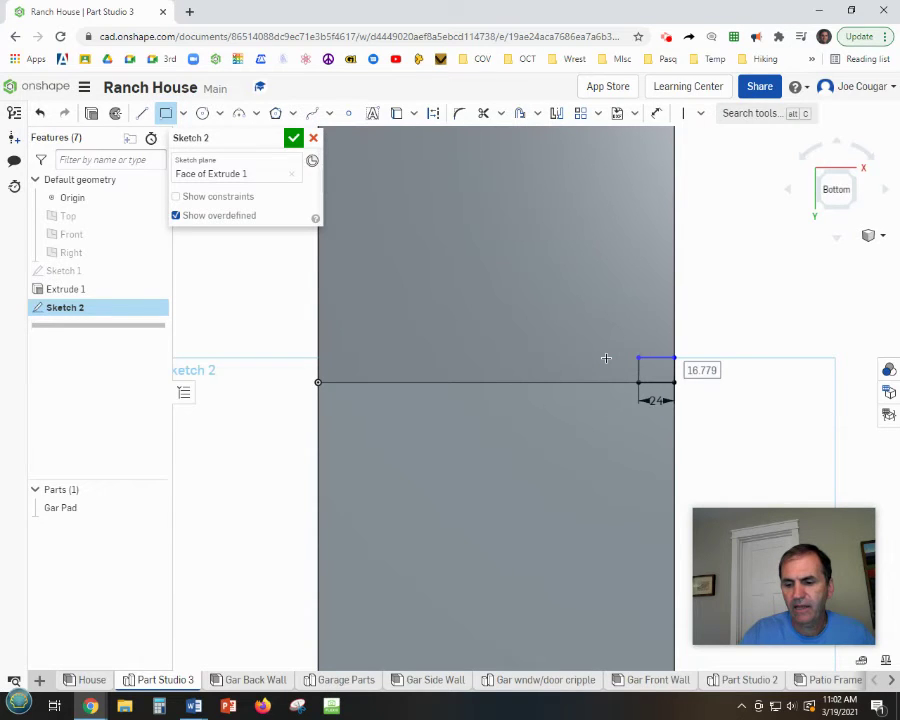
type("8")
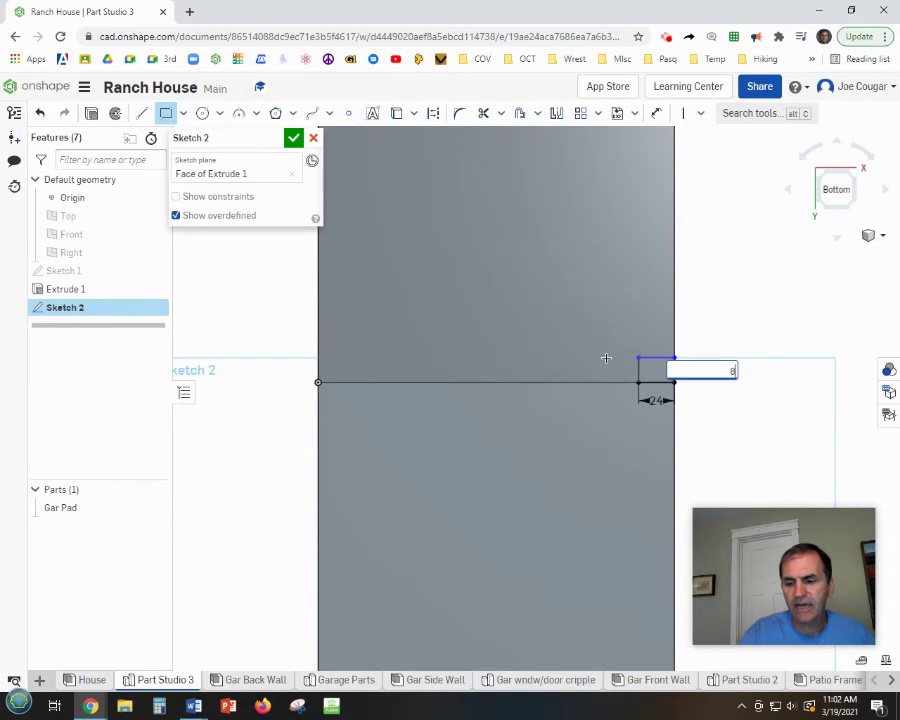
key("Return")
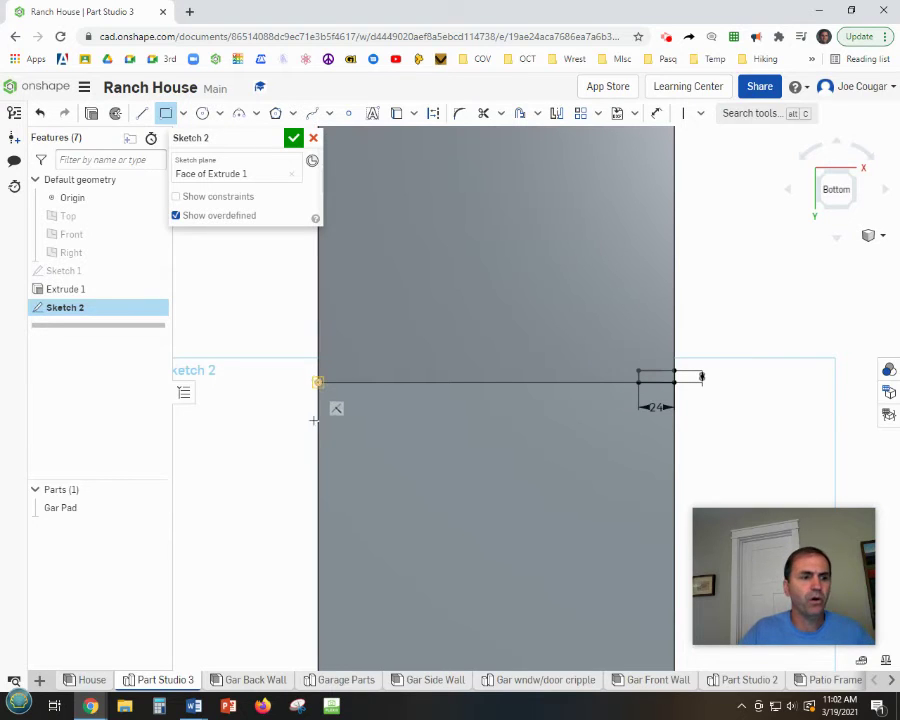
Measure the thickness of the garage foundation wall at the door opening in the House assembly
mouse_move(88, 683)
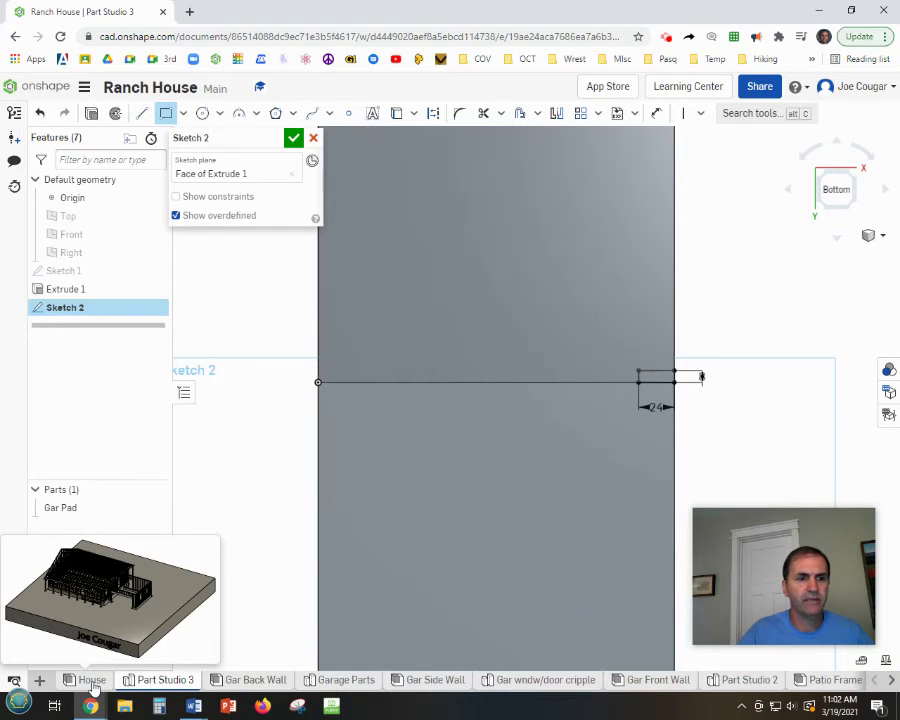
left_click(90, 680)
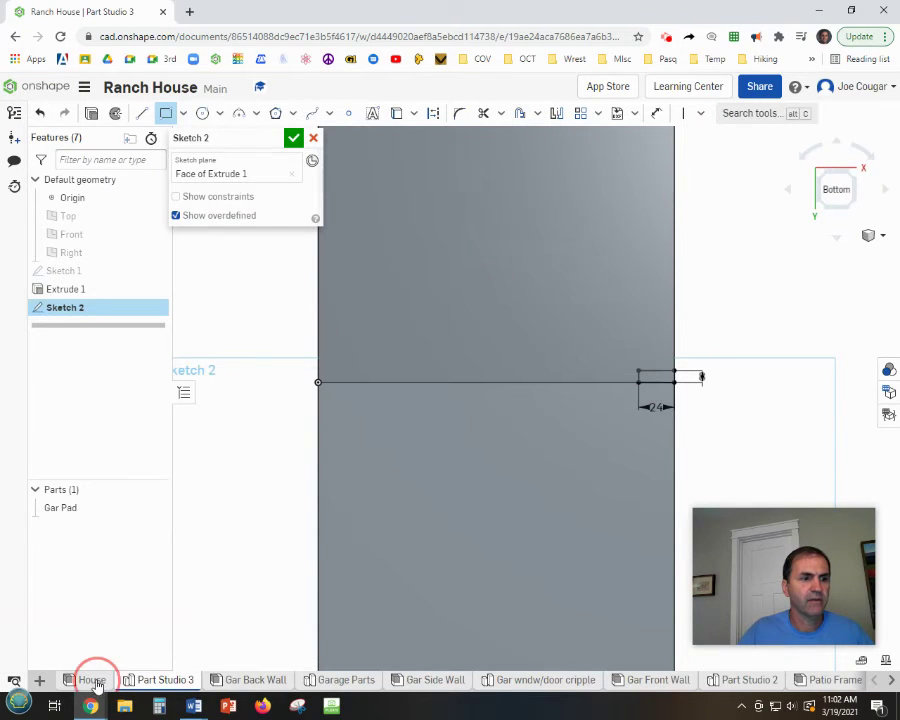
scroll(546, 524, "up", 5)
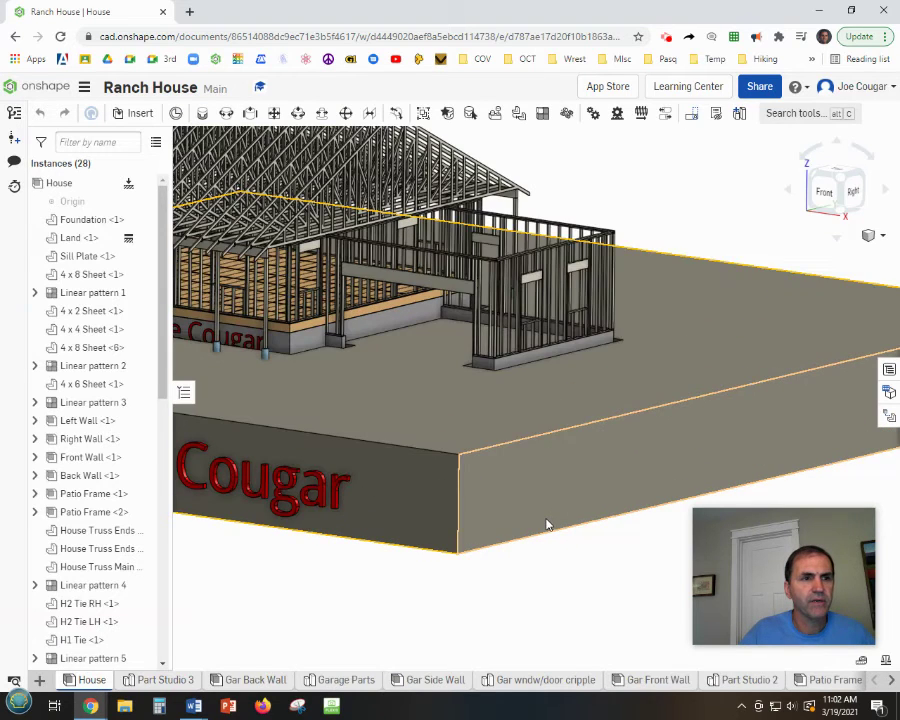
mouse_move(716, 636)
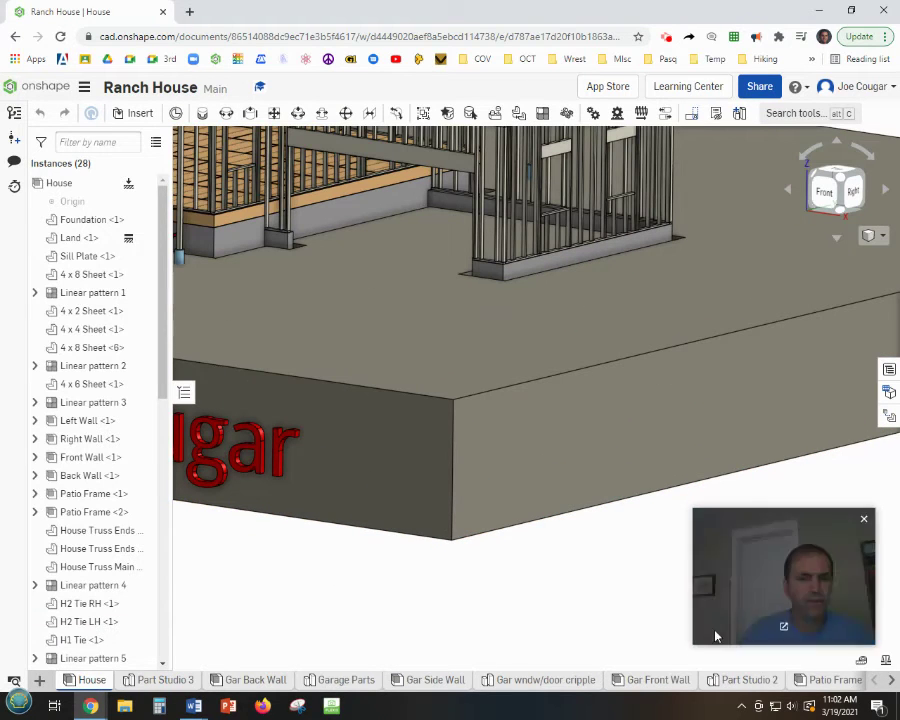
left_click(861, 660)
scroll(371, 268, "up", 5)
scroll(446, 223, "up", 10)
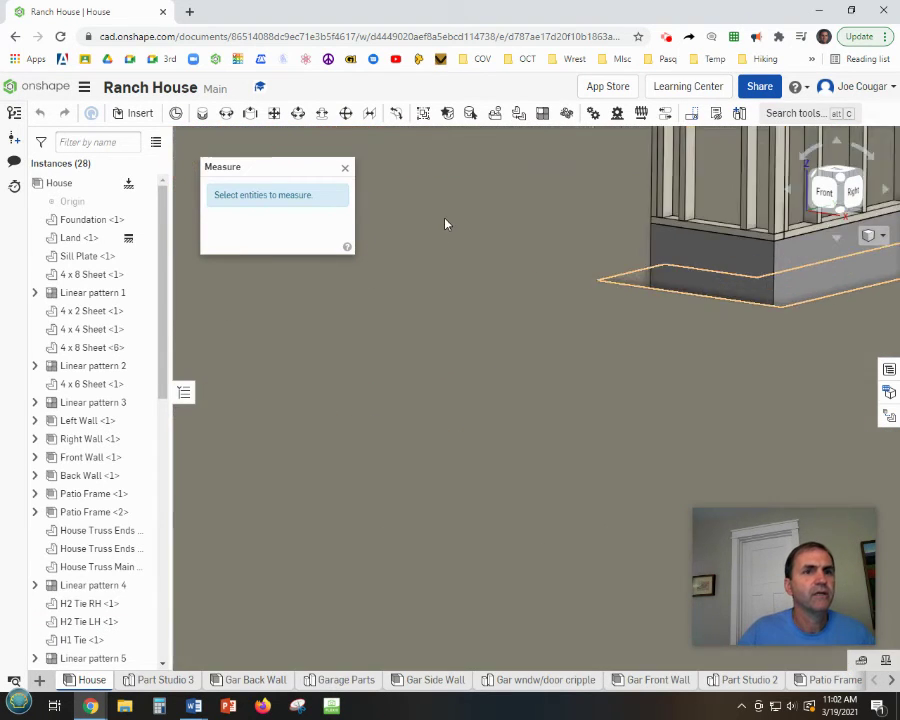
scroll(378, 368, "up", 10)
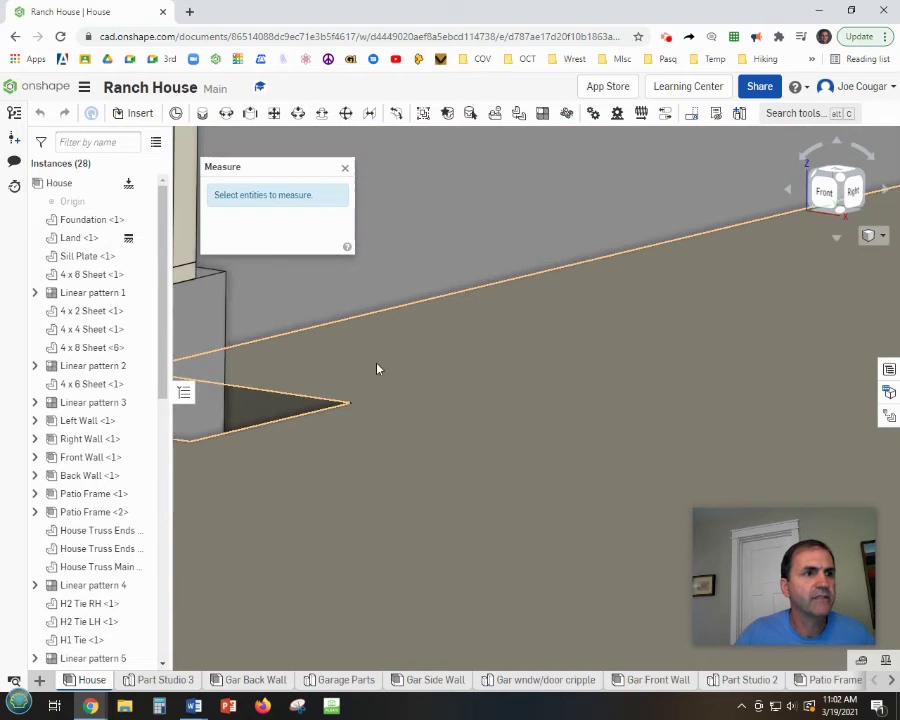
left_click(545, 364)
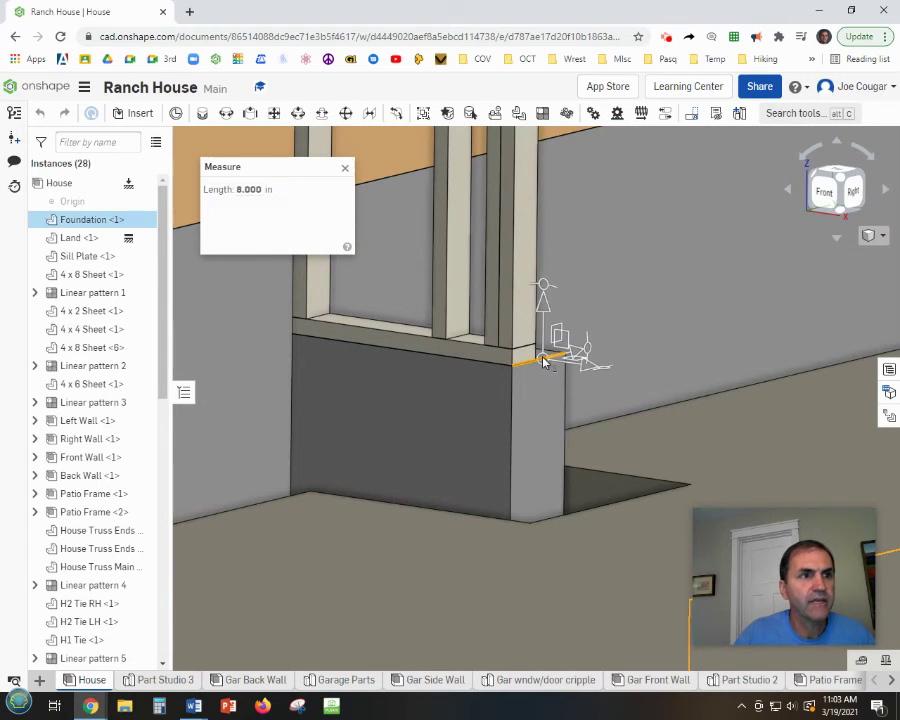
left_click(345, 167)
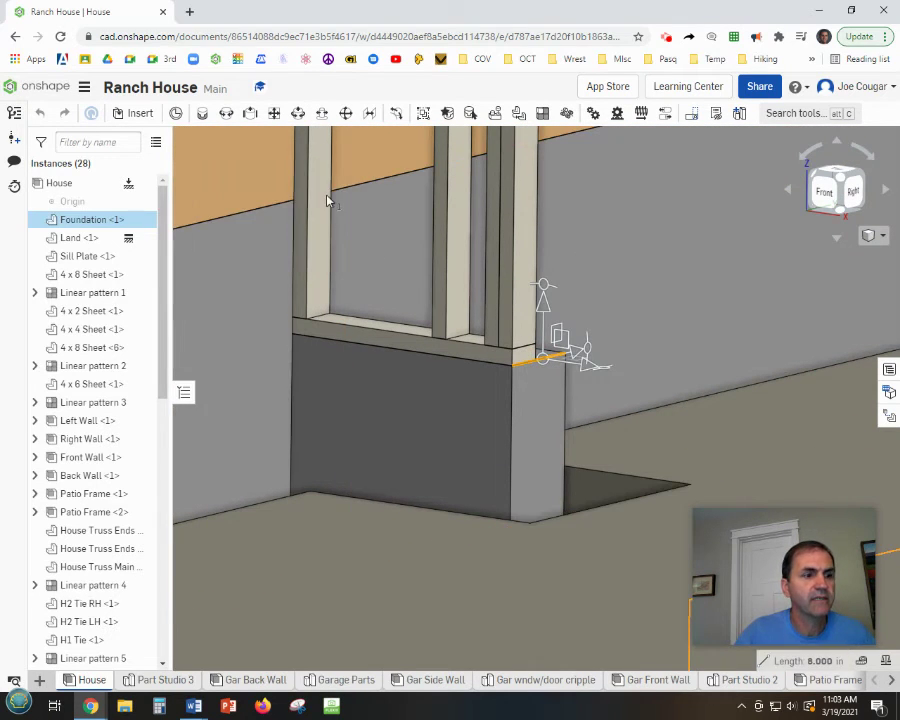
Sketch a matching 24 in by 8 in rectangle from the origin in Part Studio 3's underside sketch, and finish the sketch
left_click(158, 679)
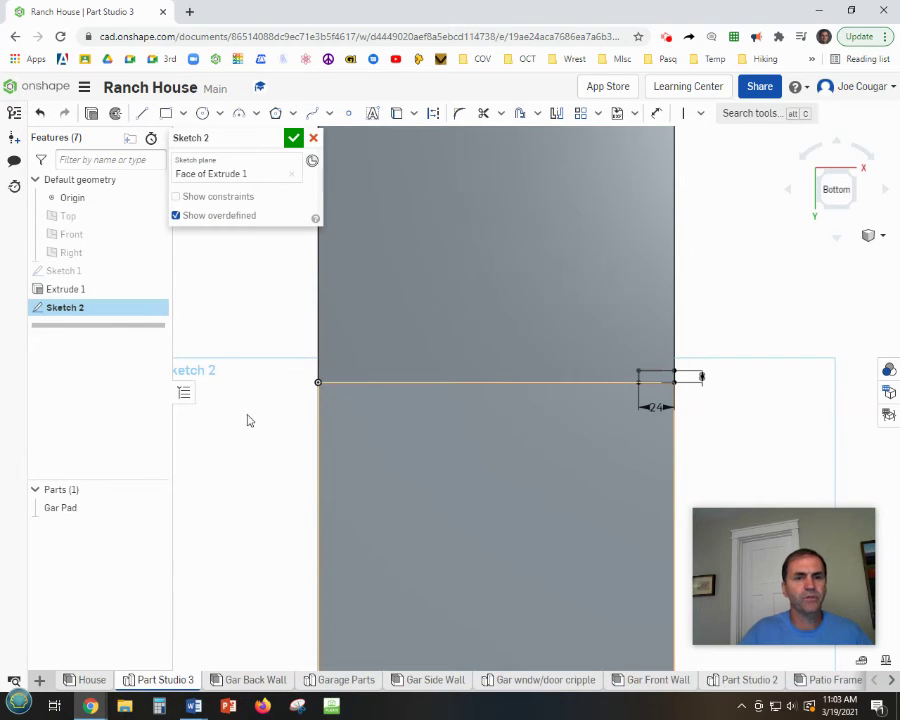
left_click(166, 113)
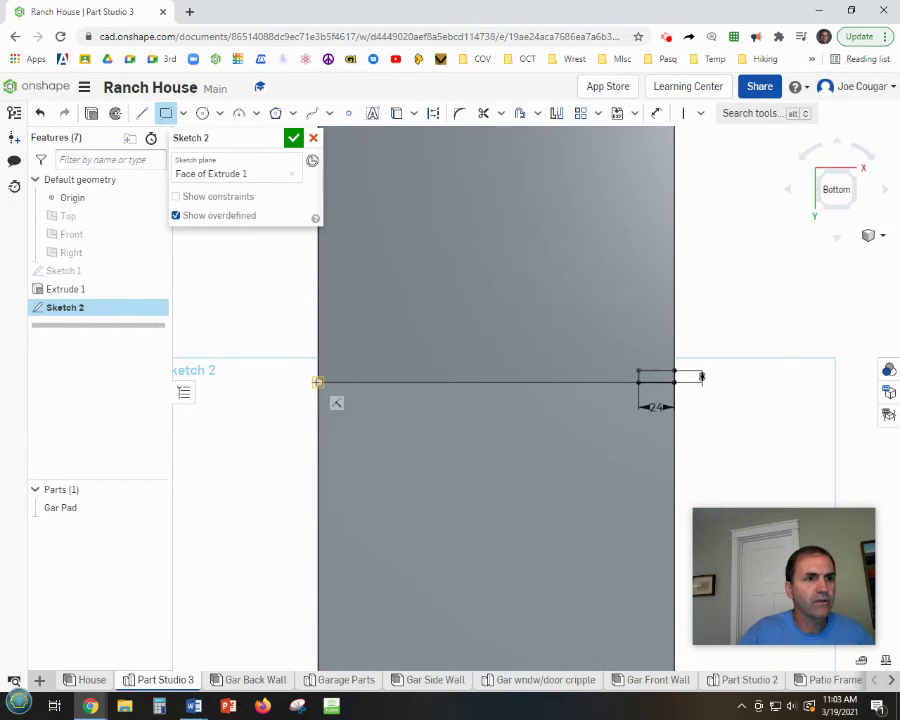
left_click(318, 382)
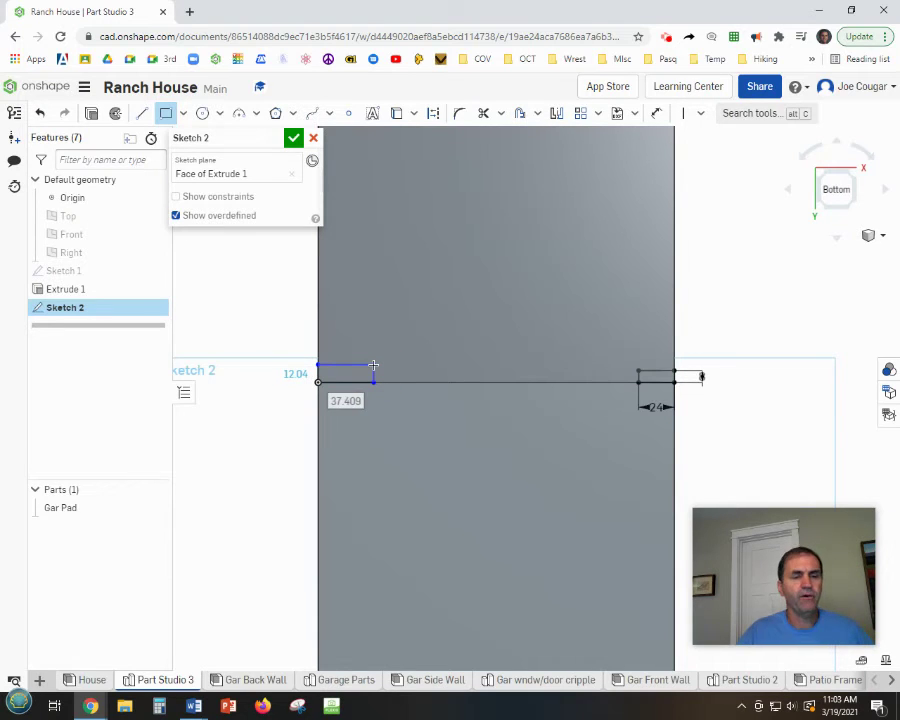
type("24")
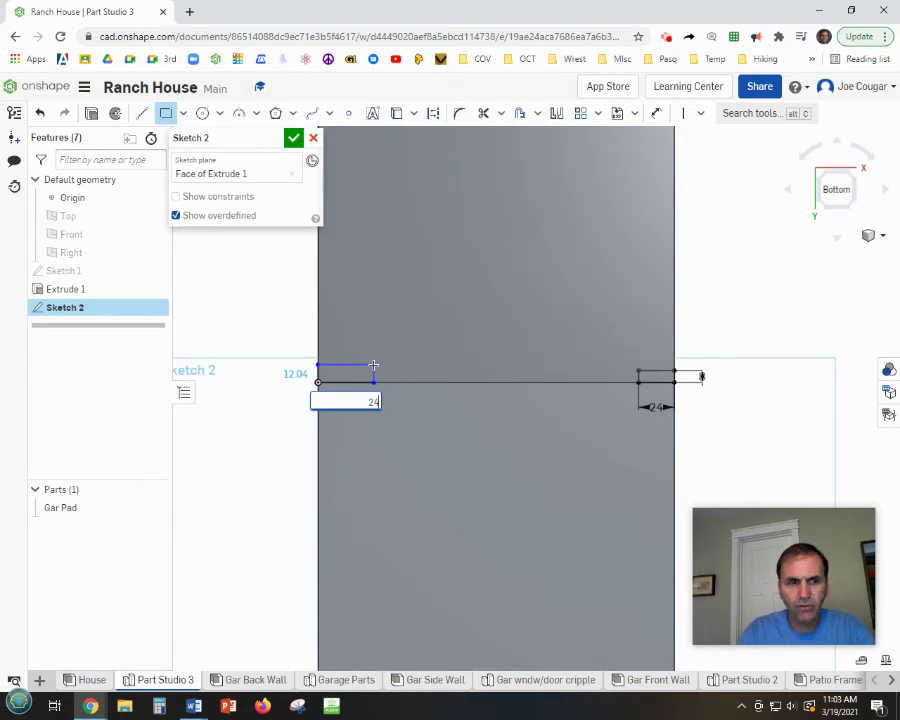
key("Return")
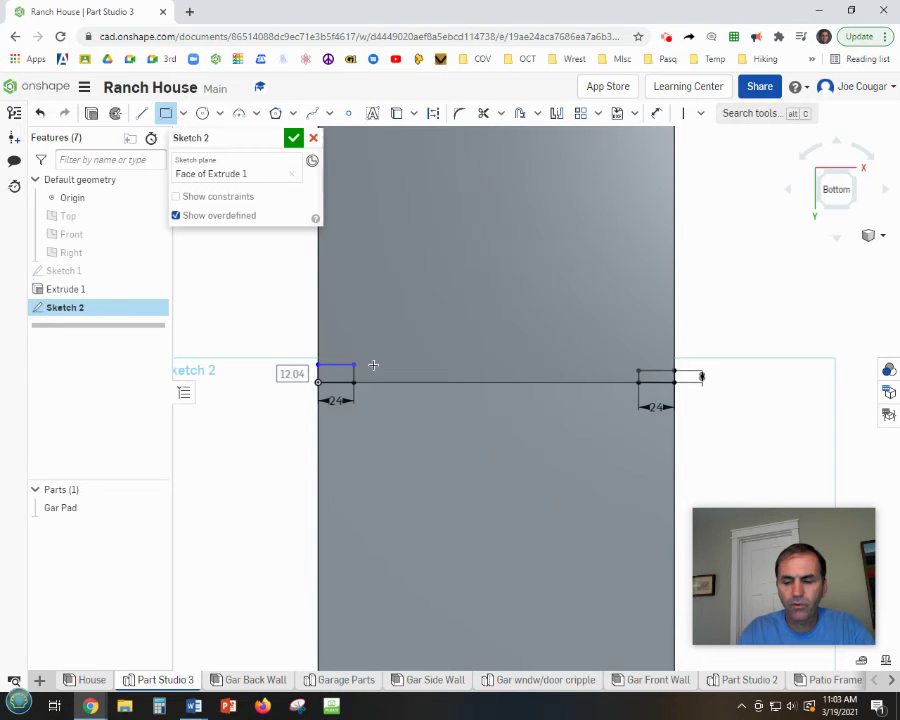
type("8")
key("Return")
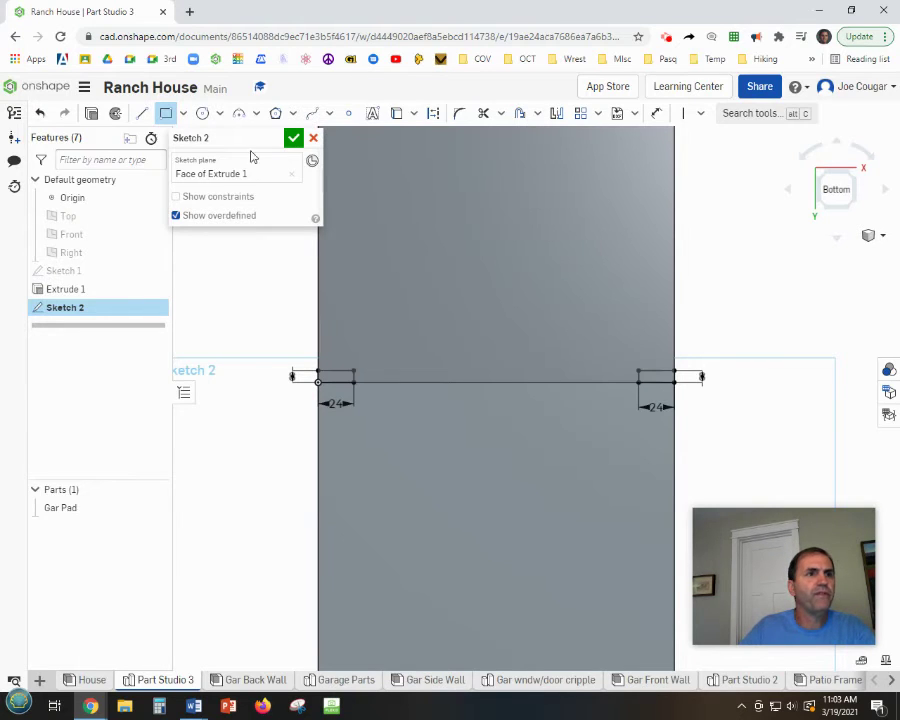
left_click(293, 138)
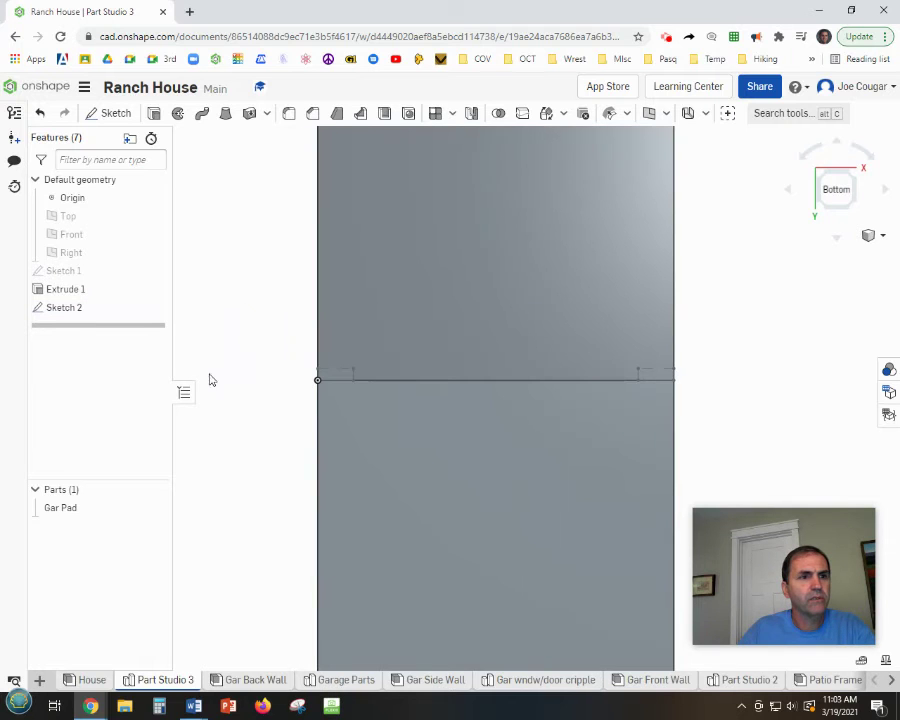
Start a Remove extrusion using both 24 by 8 in corner rectangles from the underside sketch of the Gar Pad
right_click_drag(684, 378, 658, 380)
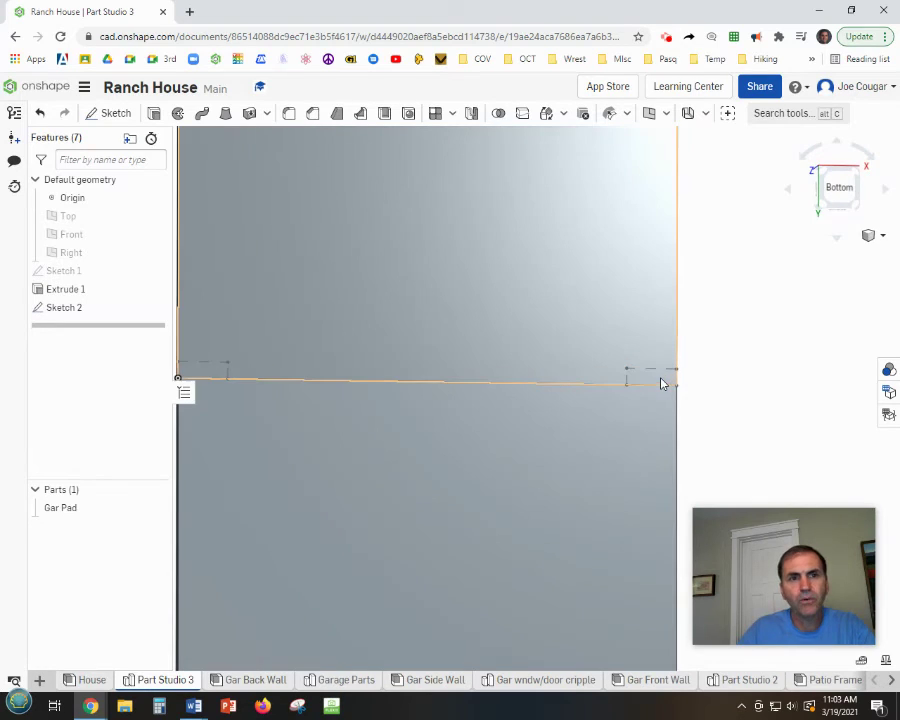
left_click(153, 114)
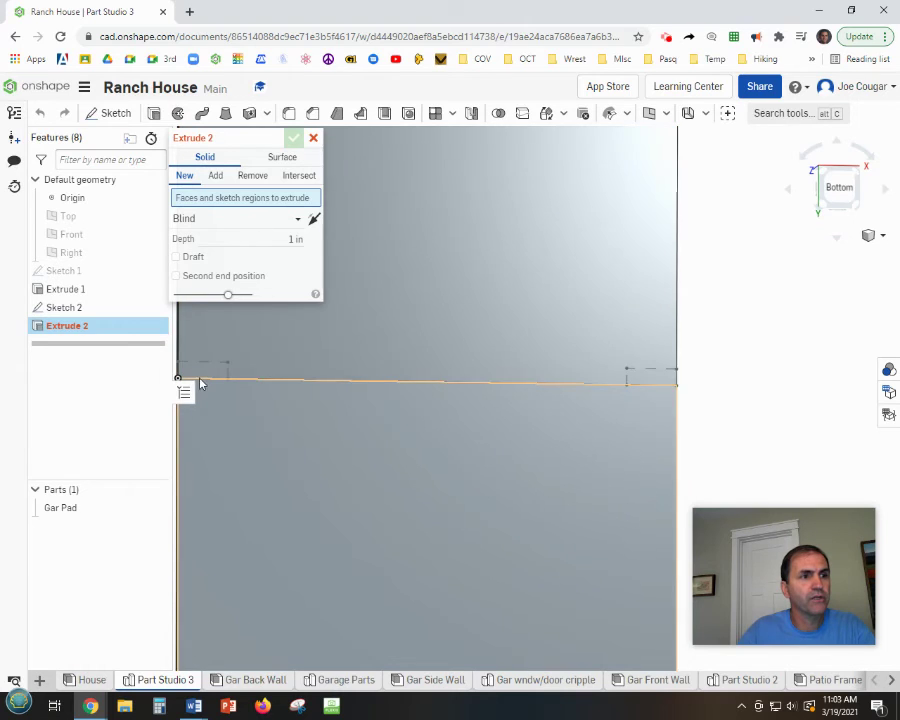
scroll(200, 375, "up", 2)
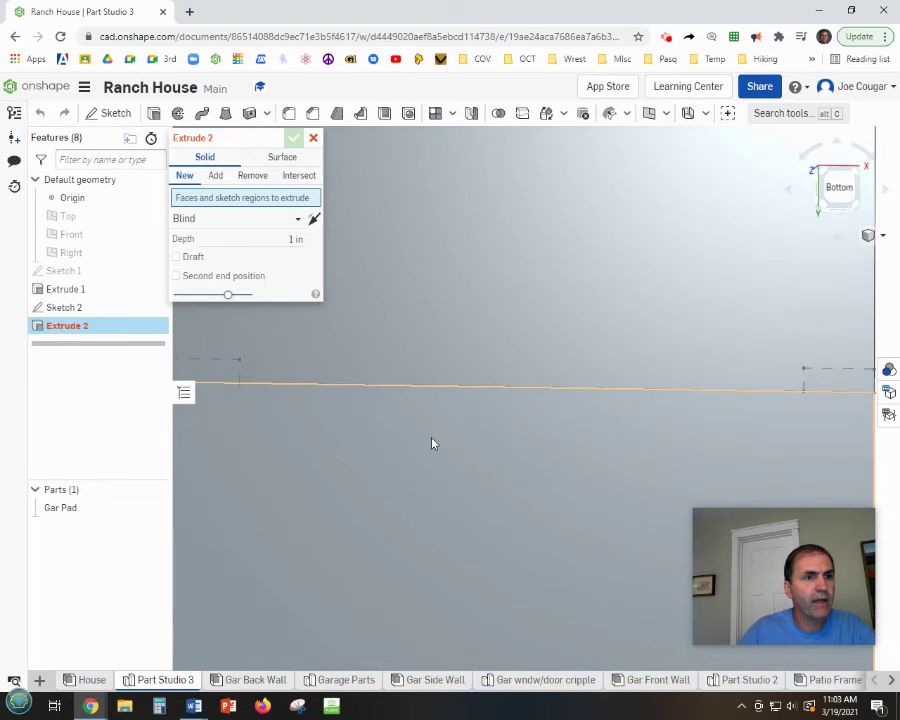
middle_click_drag(432, 440, 364, 316)
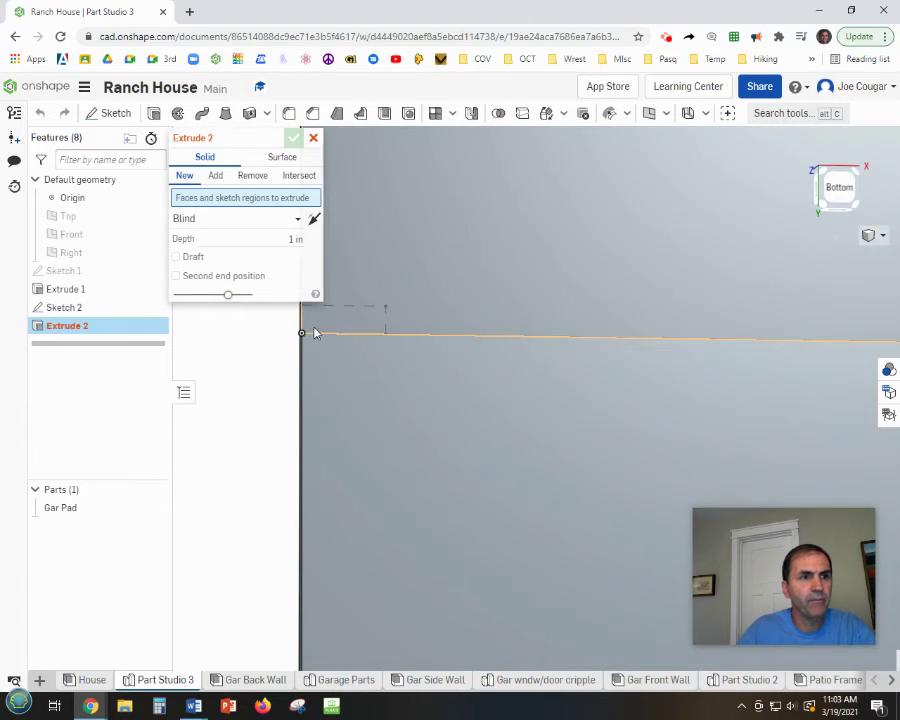
left_click(318, 332)
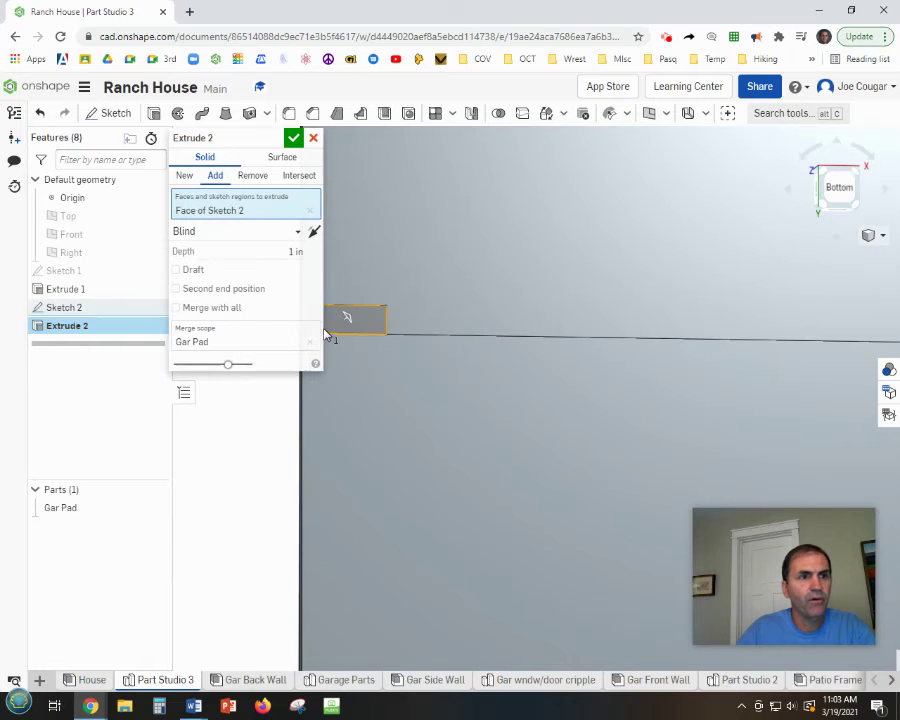
scroll(344, 316, "down", 3)
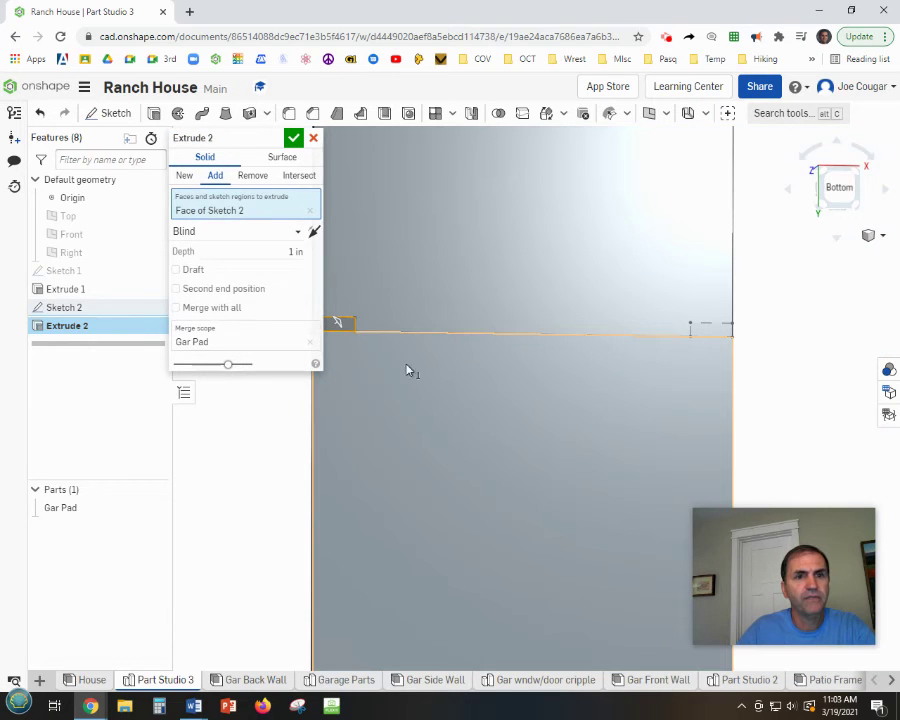
left_click(728, 338)
left_click(243, 178)
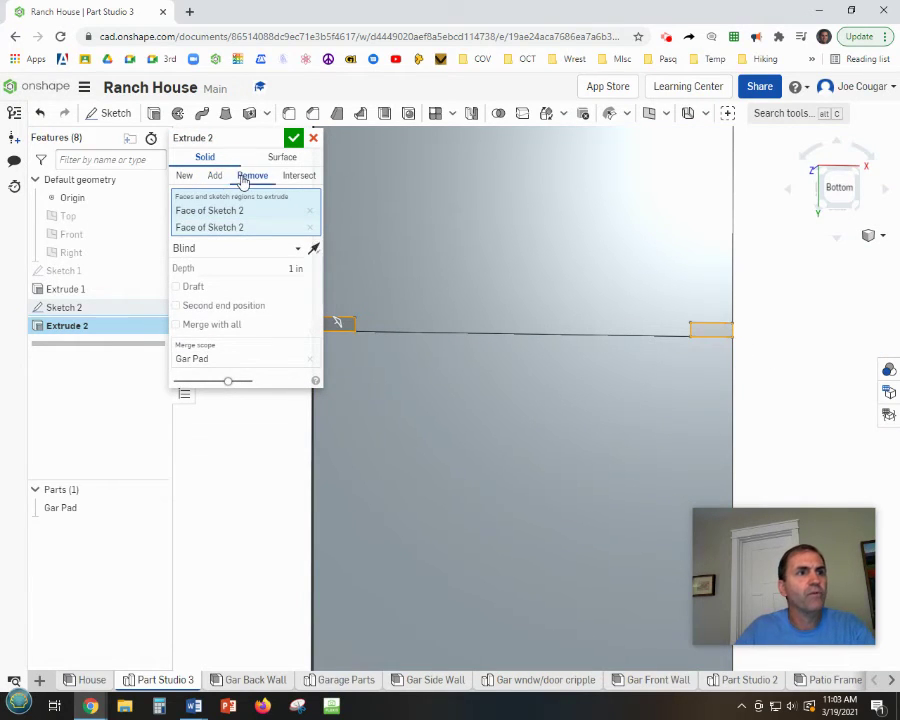
Make the corner cuts symmetric with a 20 in depth and complete the extrusion
left_click(285, 248)
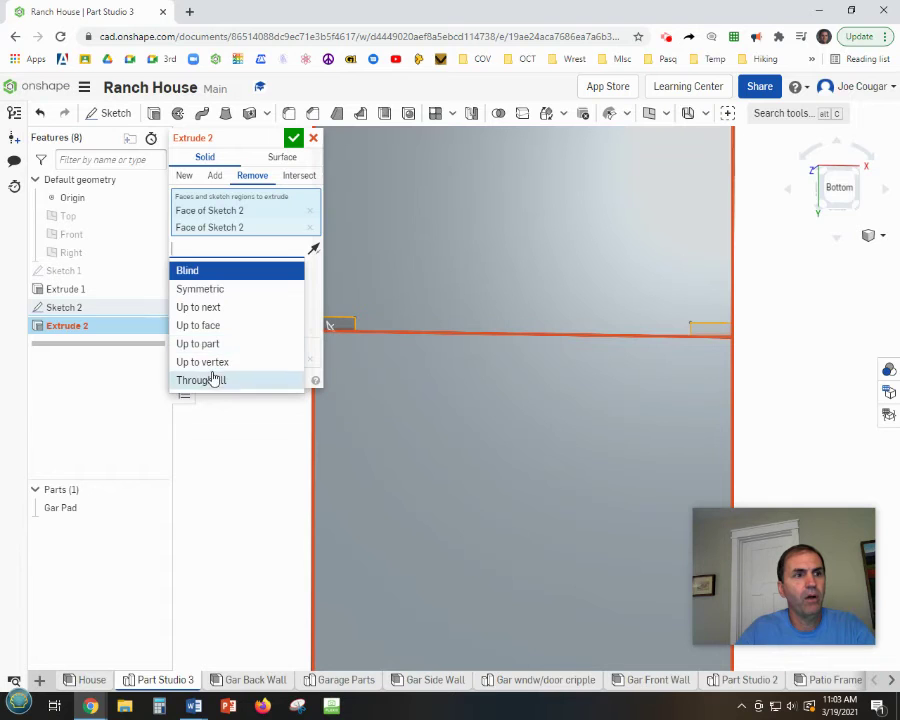
left_click(222, 295)
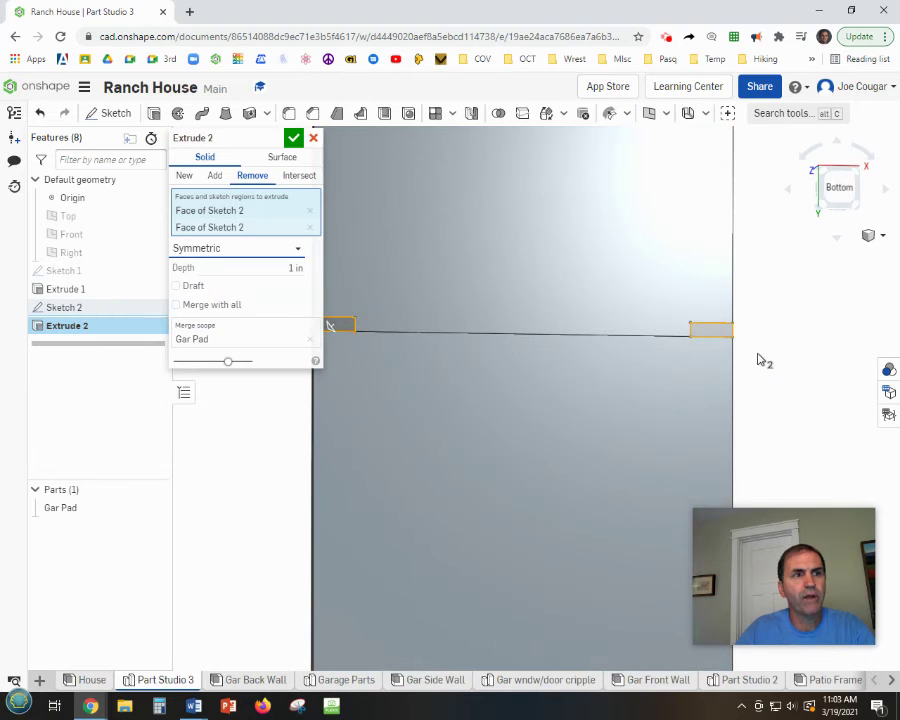
right_click_drag(757, 358, 755, 295)
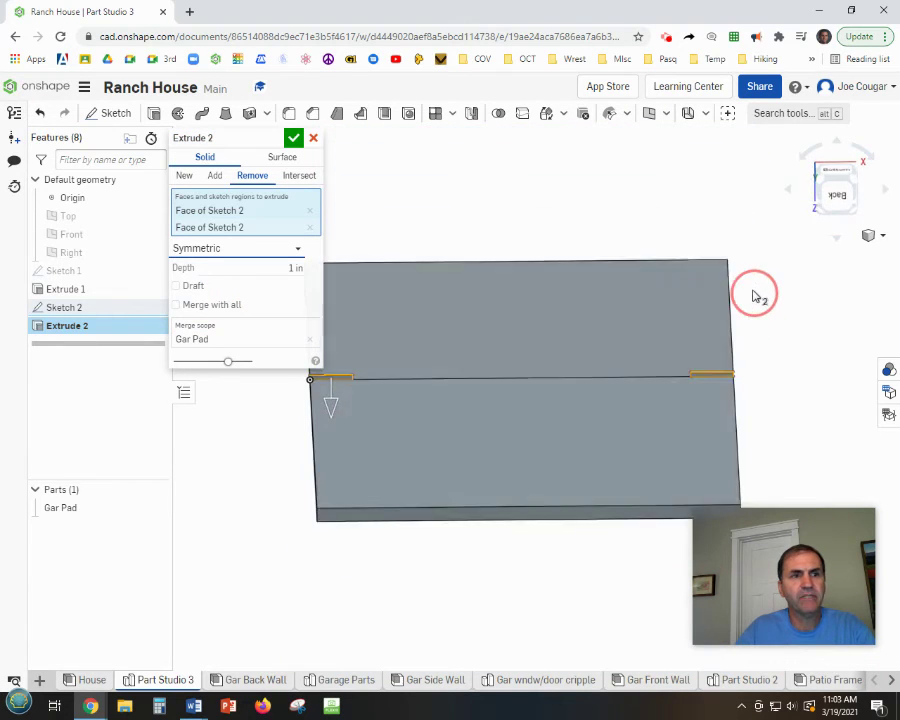
left_click(294, 268)
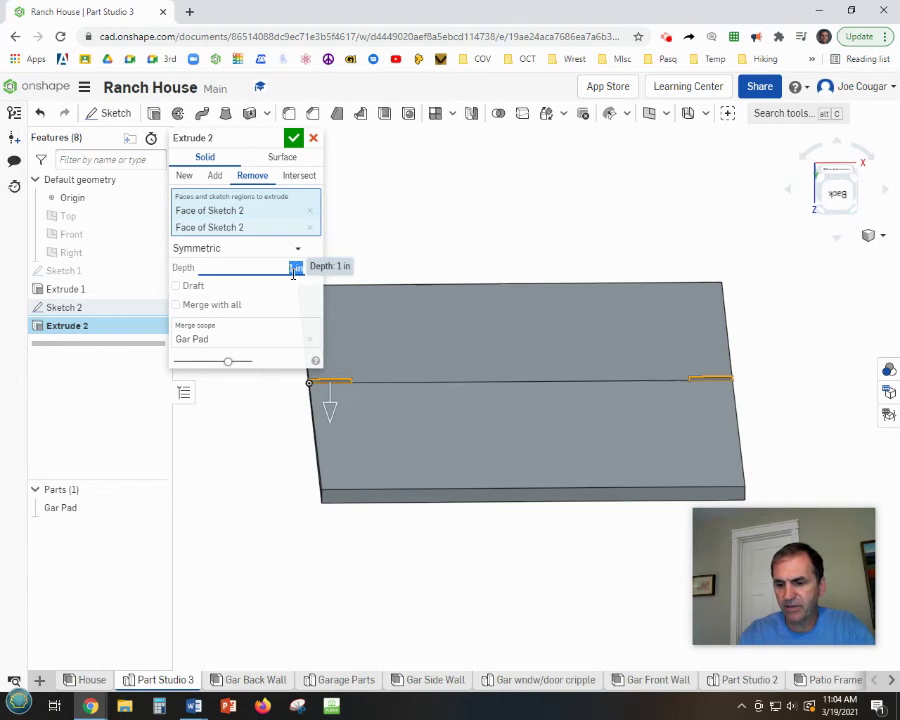
key("Return")
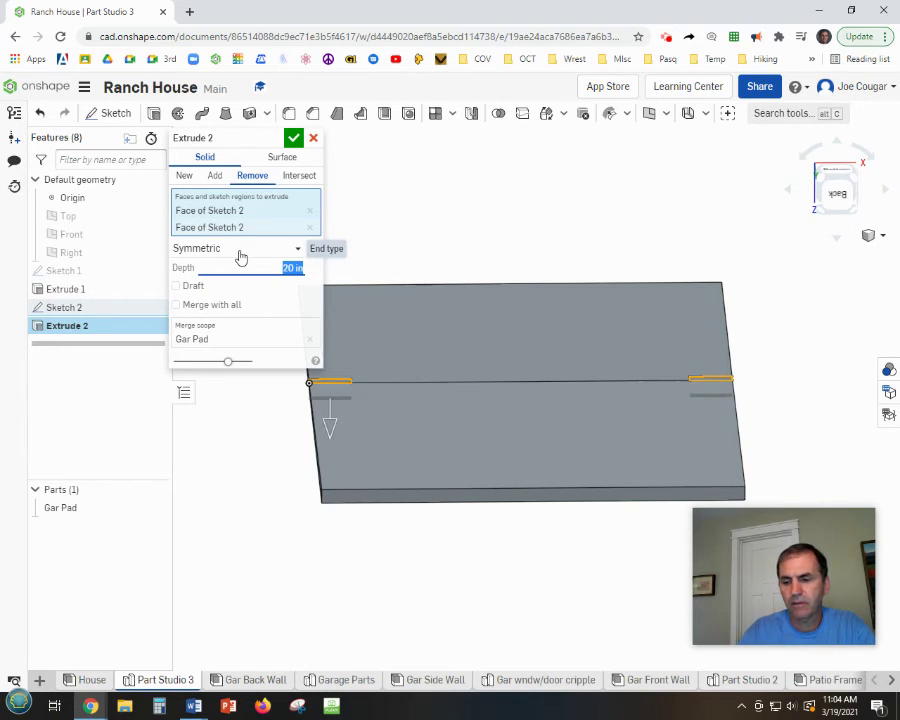
key("Return")
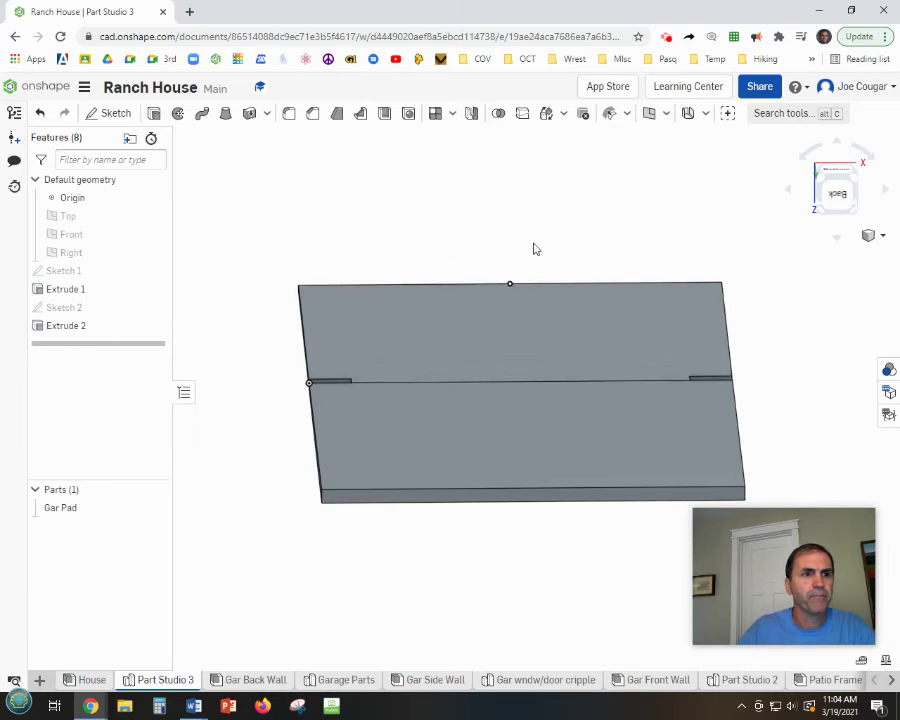
right_click_drag(532, 249, 731, 240)
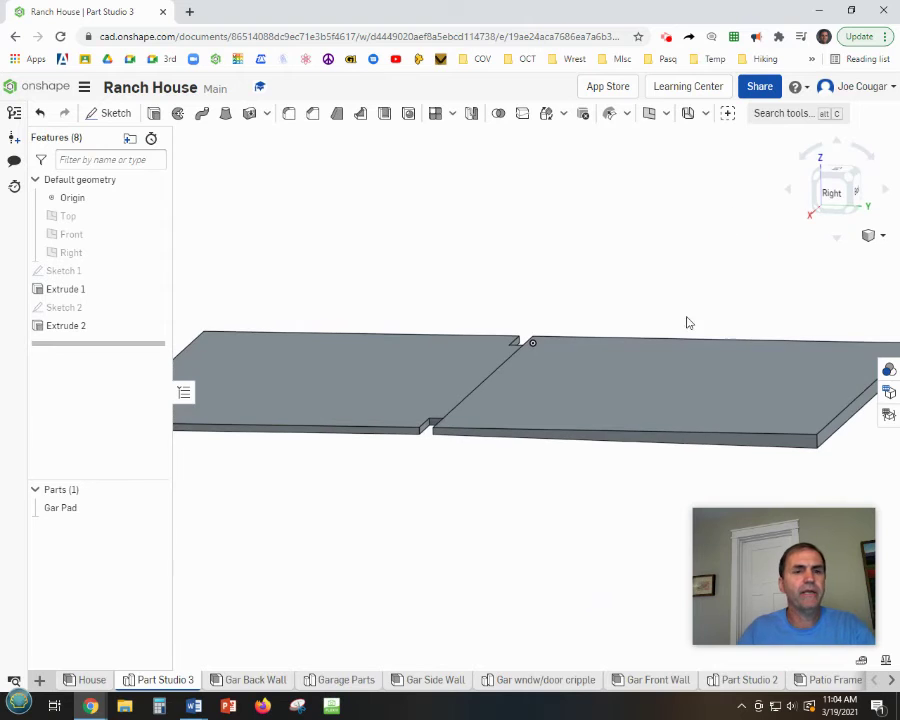
right_click_drag(687, 321, 718, 318)
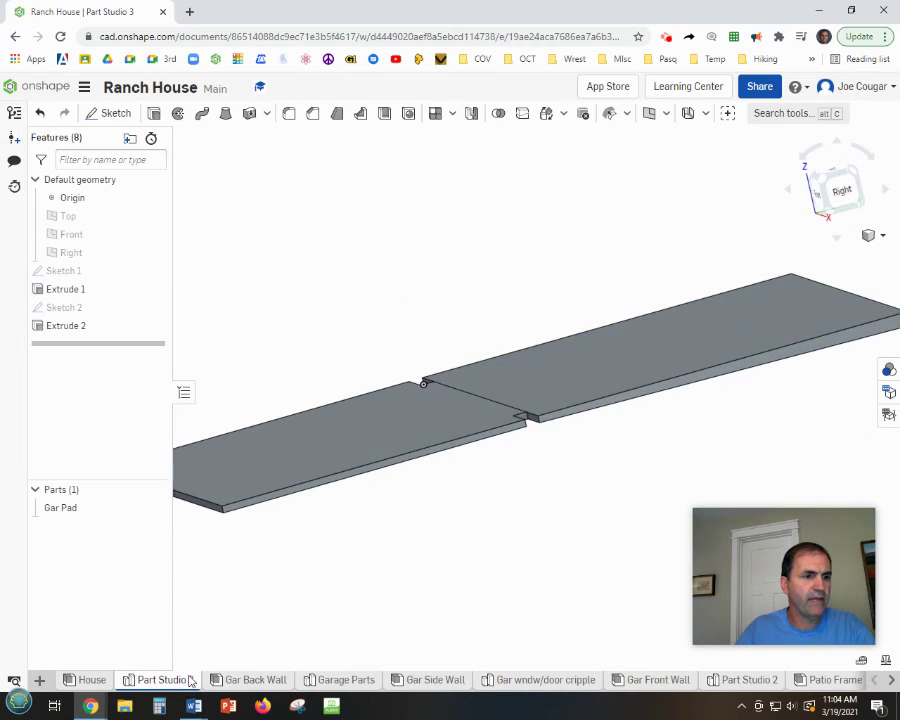
Rename Part Studio 3 as Gar Pad
right_click(161, 679)
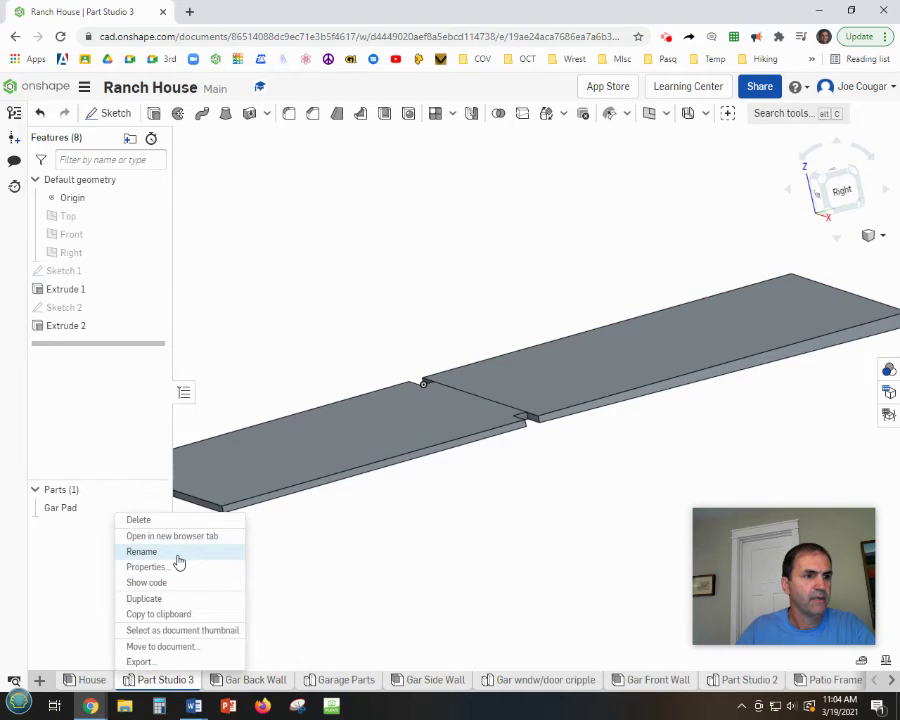
left_click(141, 552)
type("G")
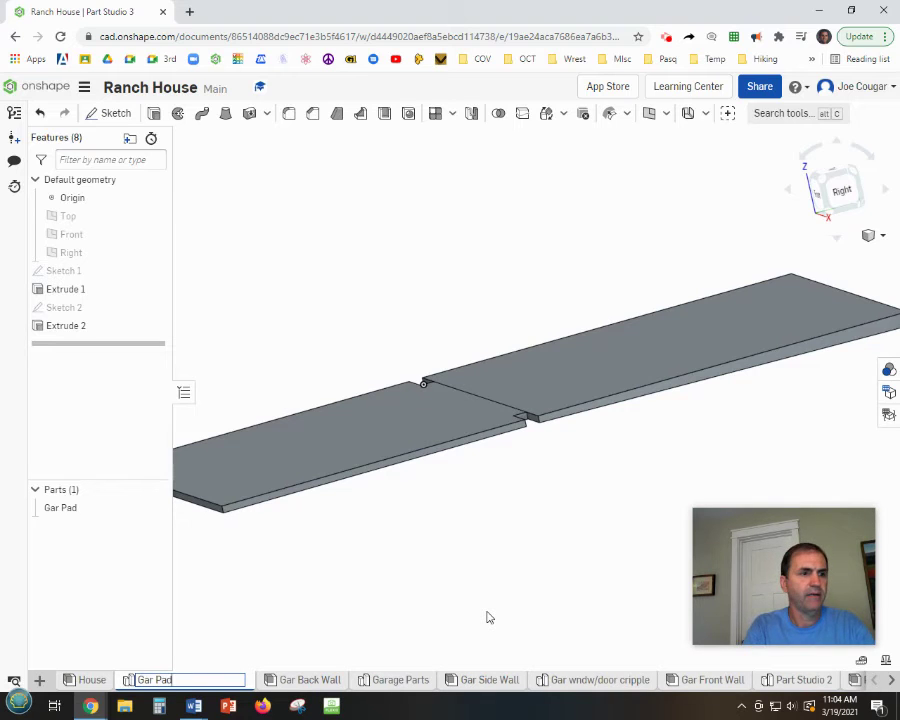
type("ar Pad")
key("Return")
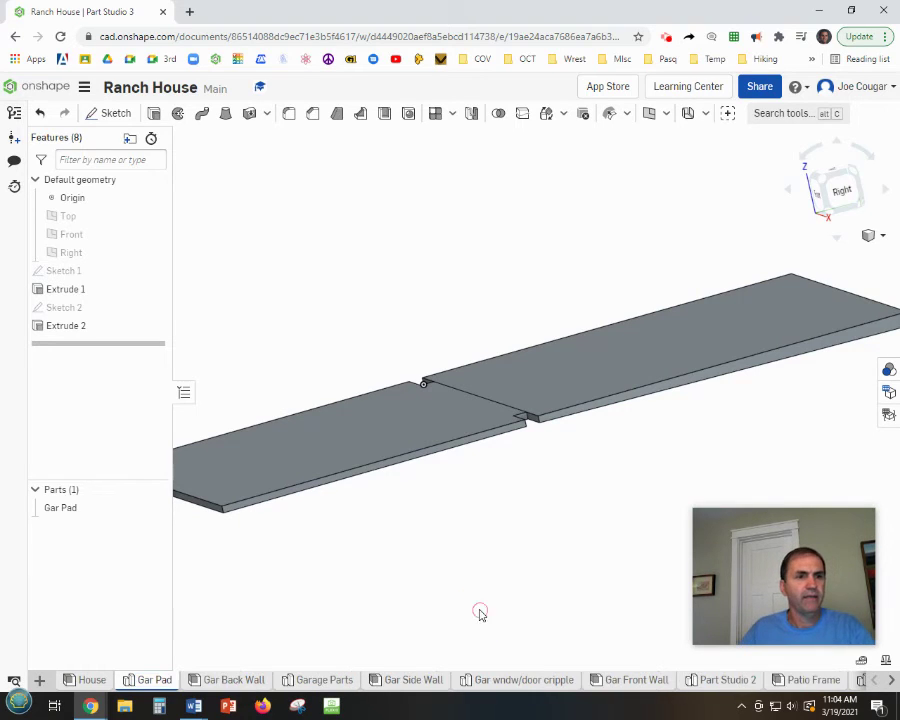
Open the House assembly and choose the Gar Pad part from the Gar Pad studio for insertion
left_click(88, 679)
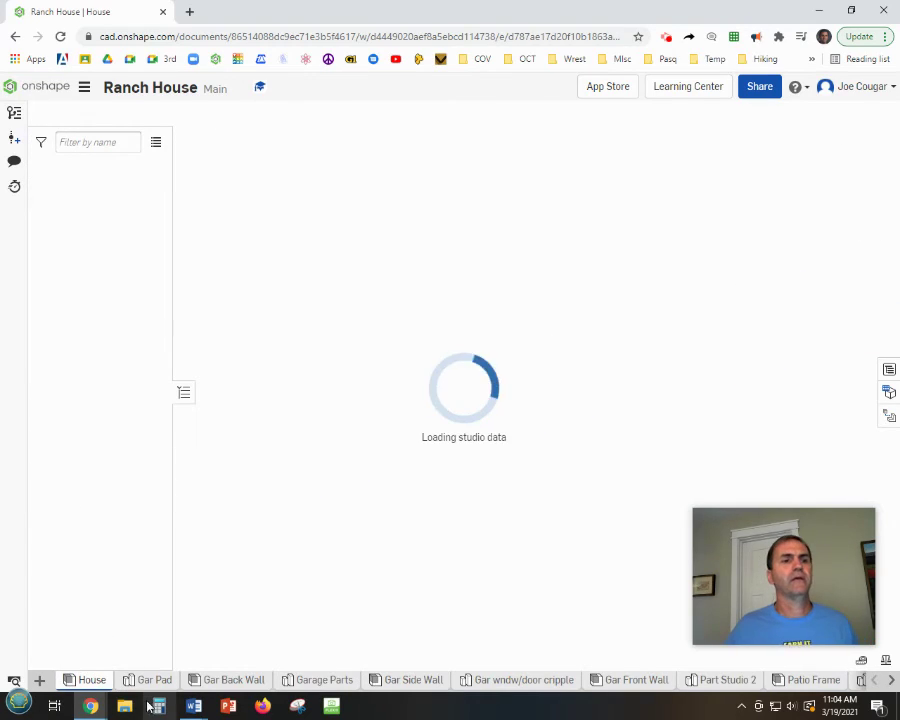
scroll(157, 652, "down", 5)
scroll(512, 548, "up", 4)
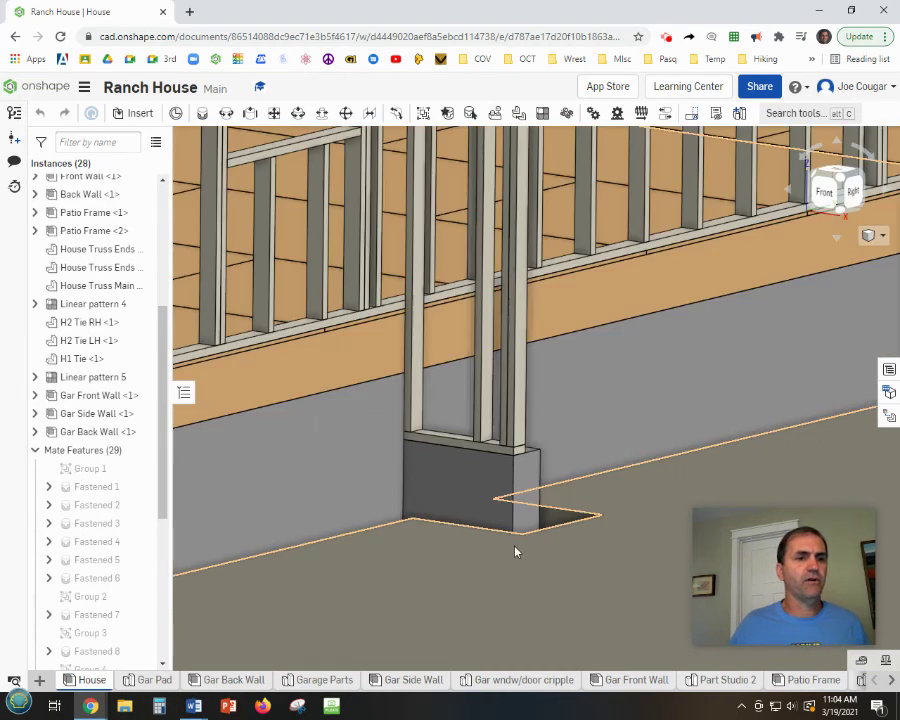
scroll(508, 550, "up", 5)
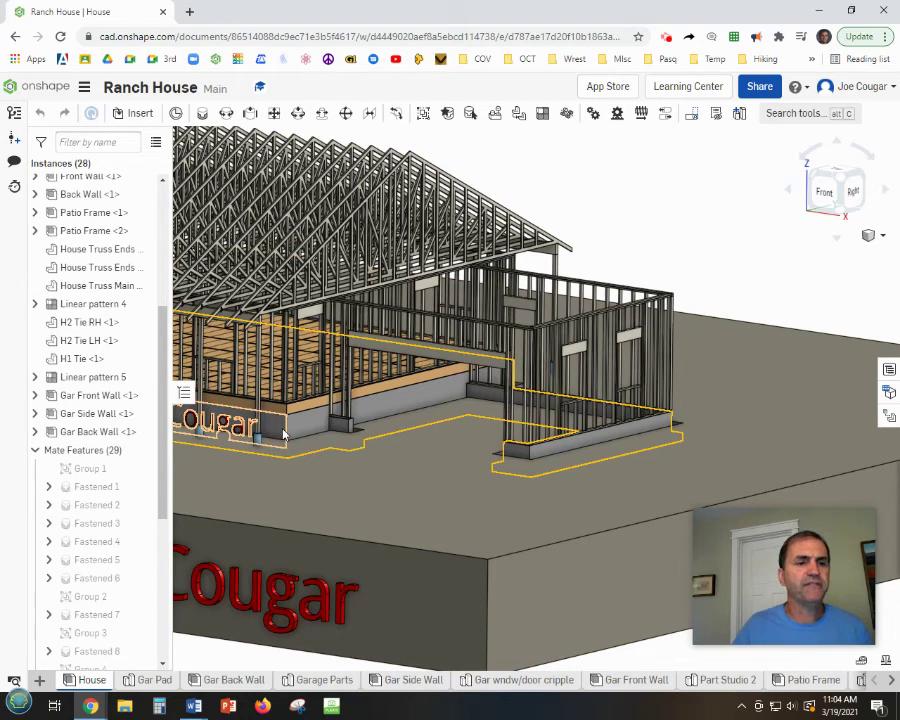
scroll(285, 433, "down", 6)
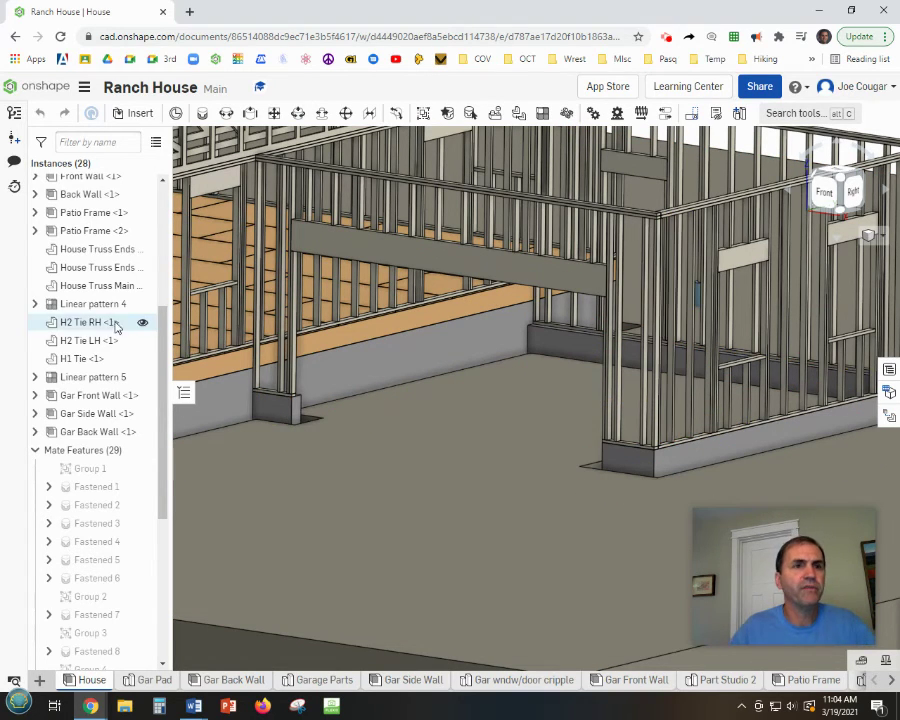
left_click(119, 114)
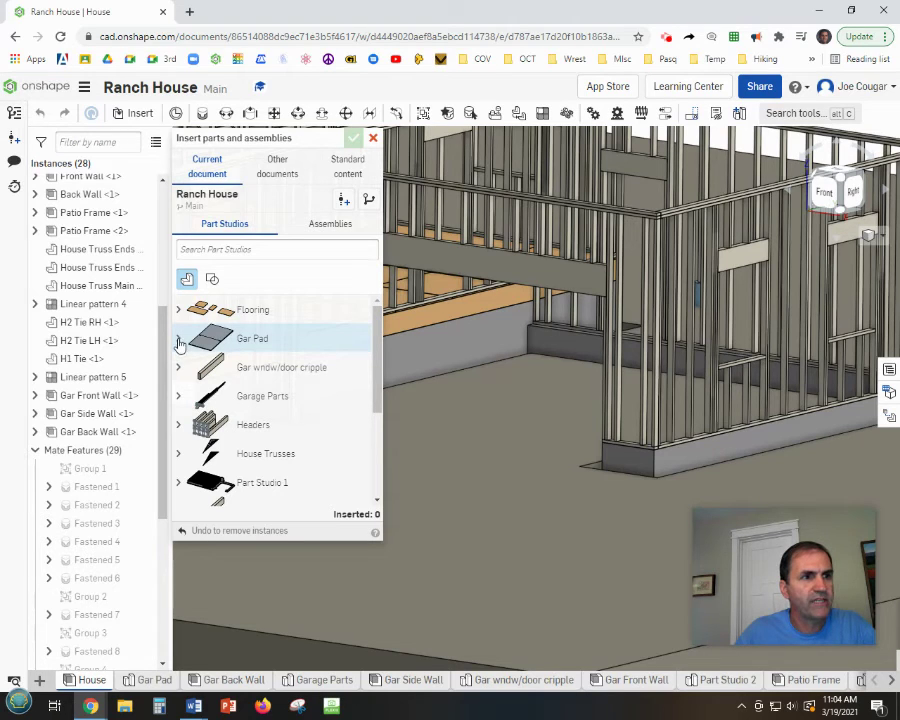
left_click(179, 342)
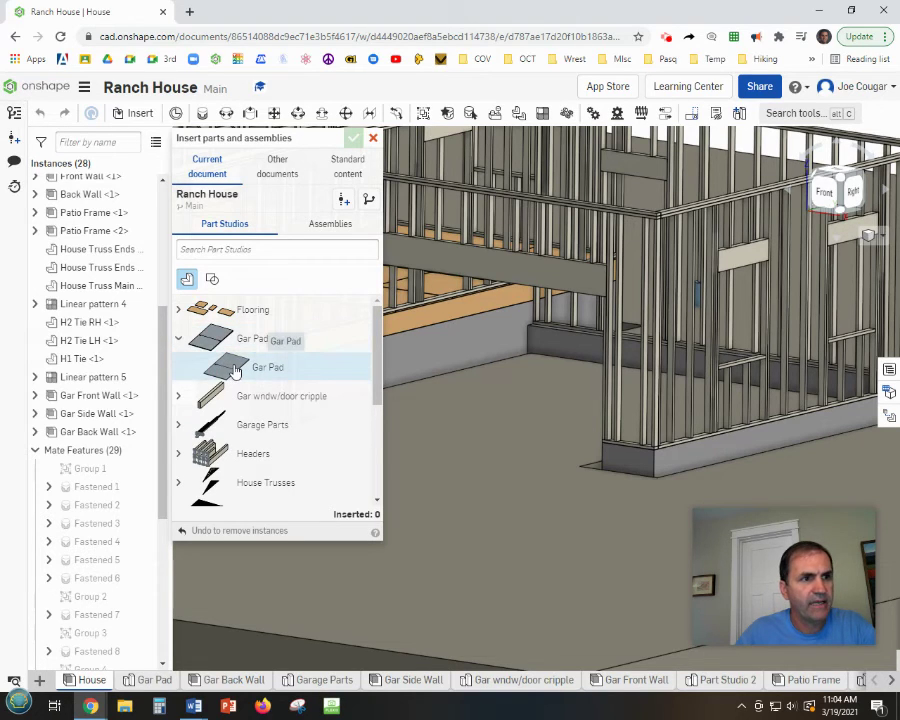
left_click(234, 371)
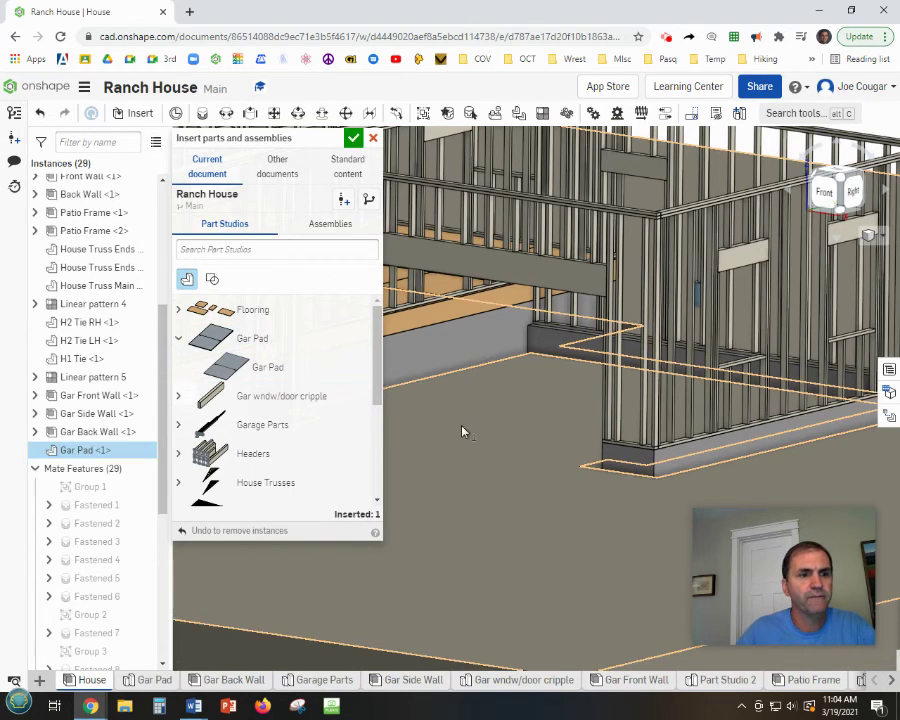
scroll(470, 420, "down", 5)
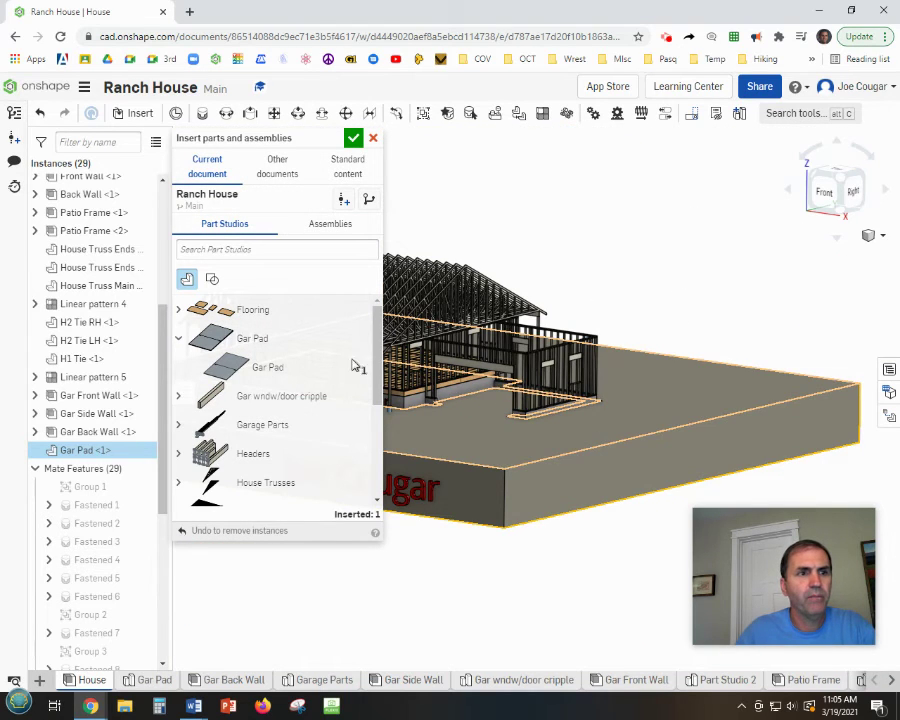
Place the Gar Pad in the empty space in front of the ground block and delete the duplicate instance
left_click(258, 375)
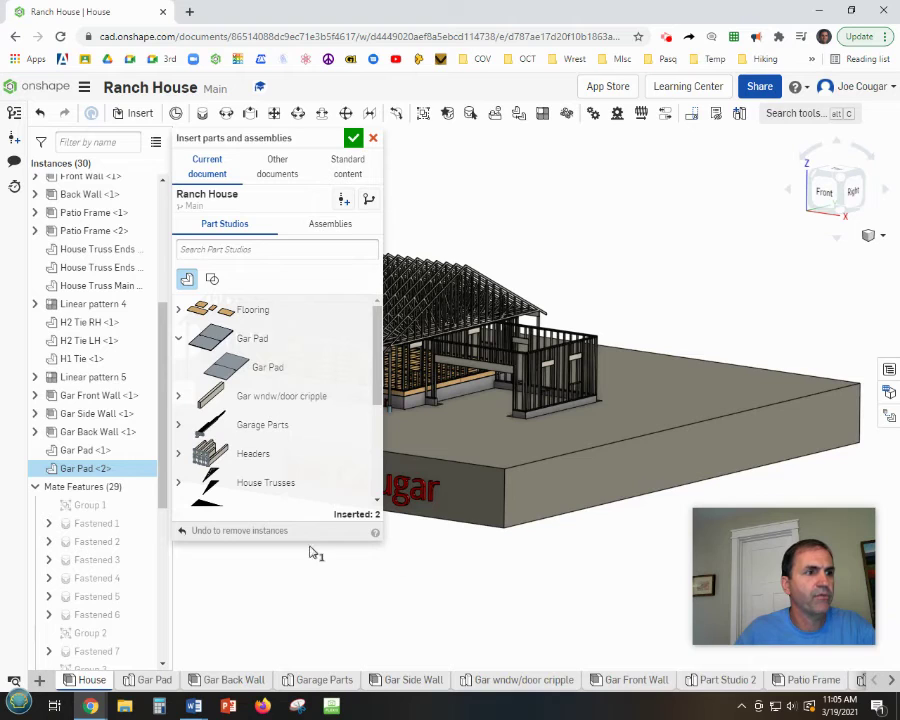
left_click(440, 596)
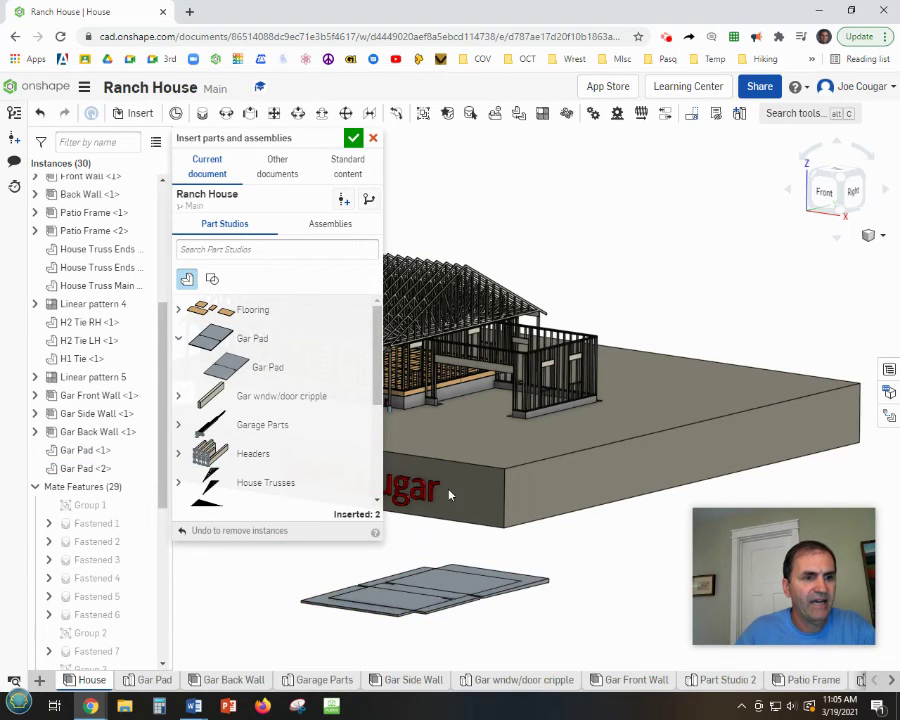
left_click(353, 138)
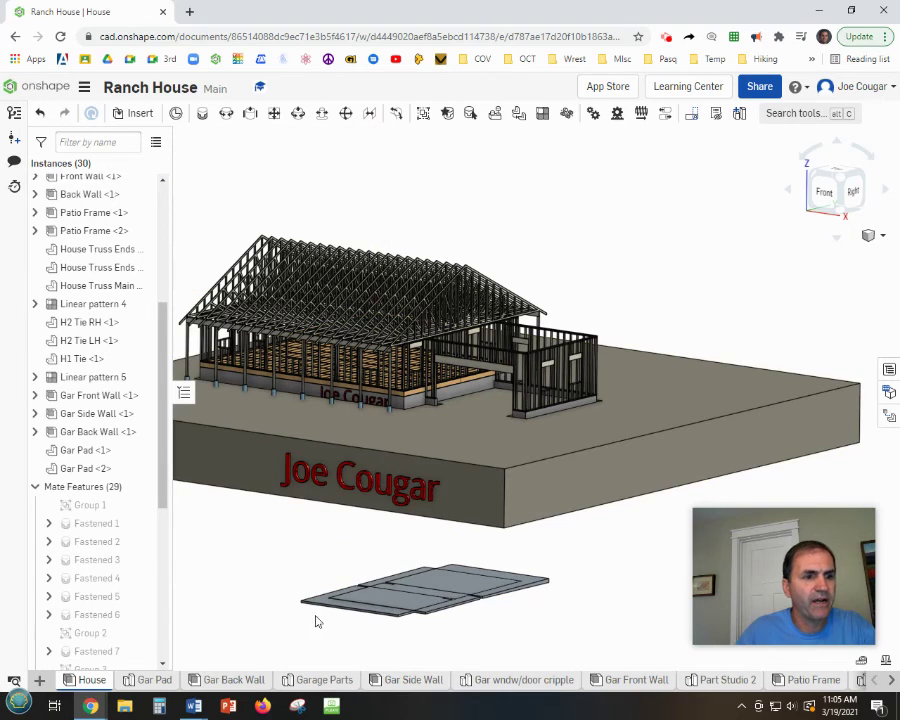
right_click(68, 470)
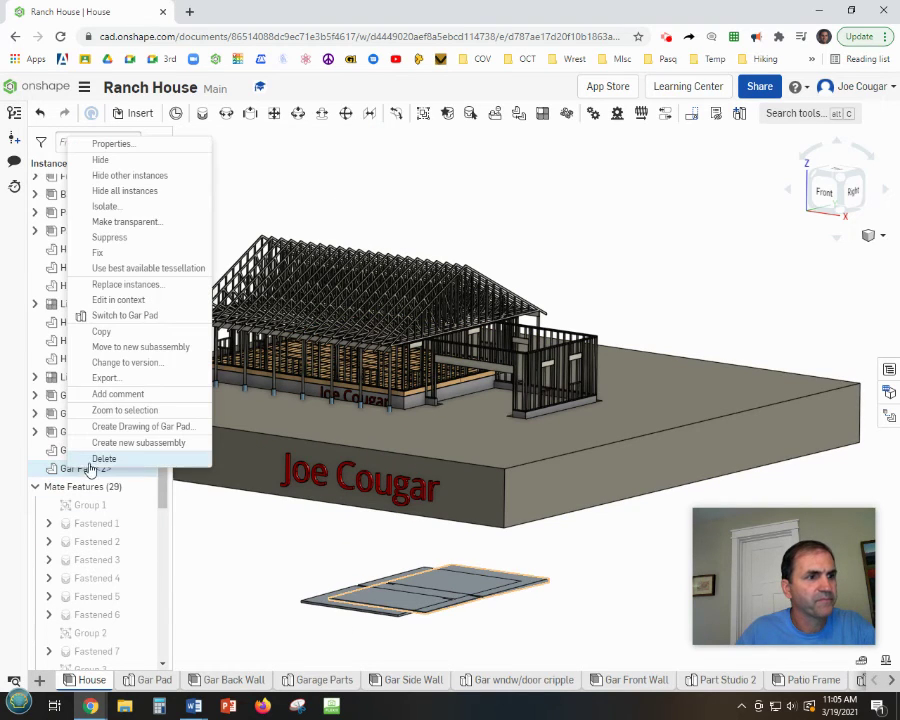
left_click(104, 459)
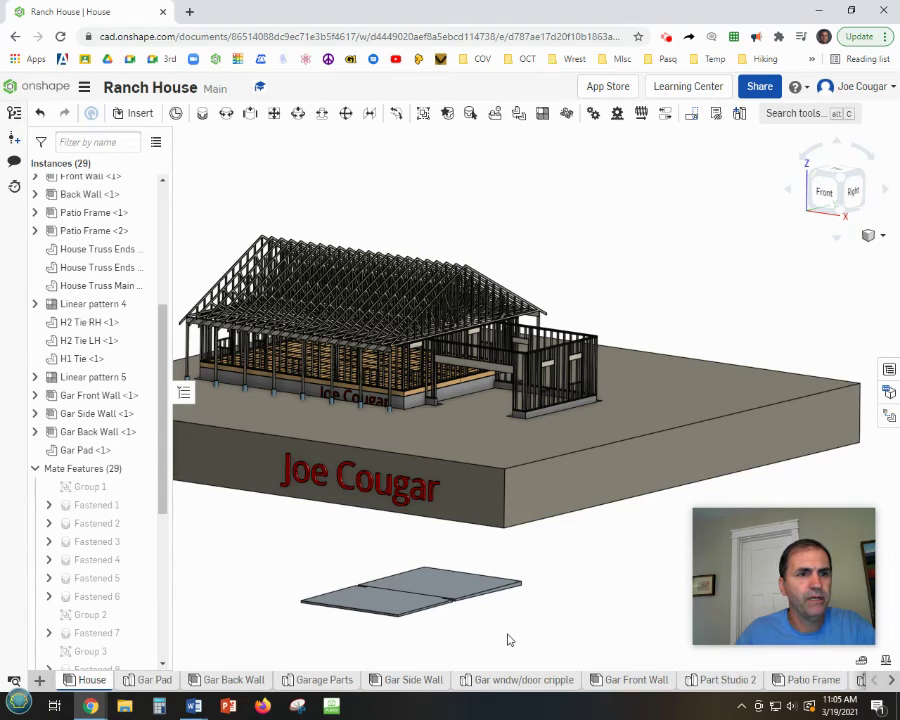
Start a Fastened mate using the lower end corner of the Gar Pad as its first connector
right_click_drag(508, 638, 597, 629)
scroll(320, 626, "up", 5)
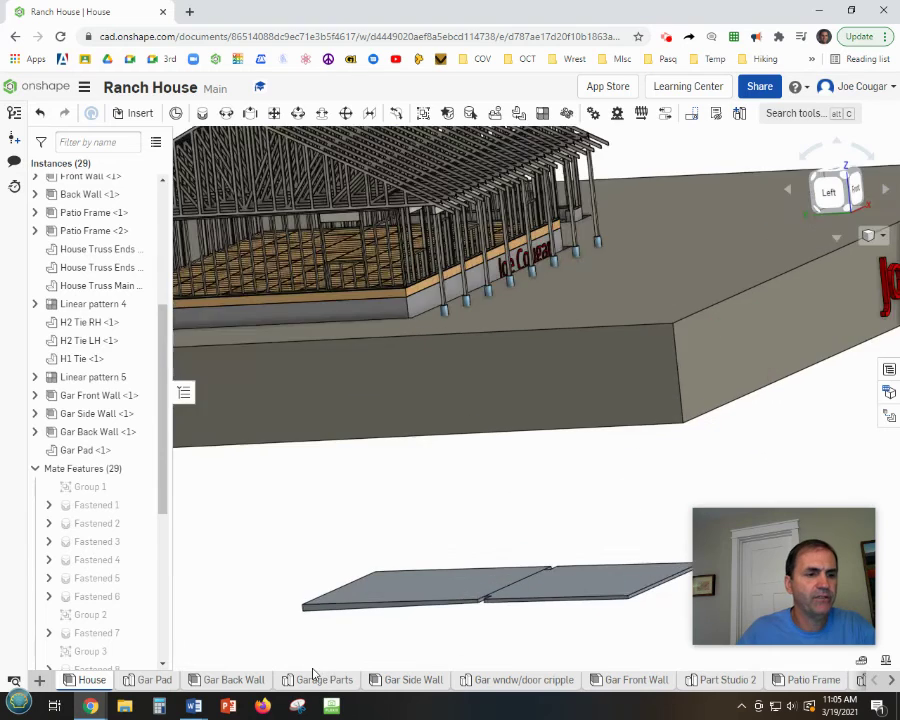
right_click_drag(320, 626, 382, 568)
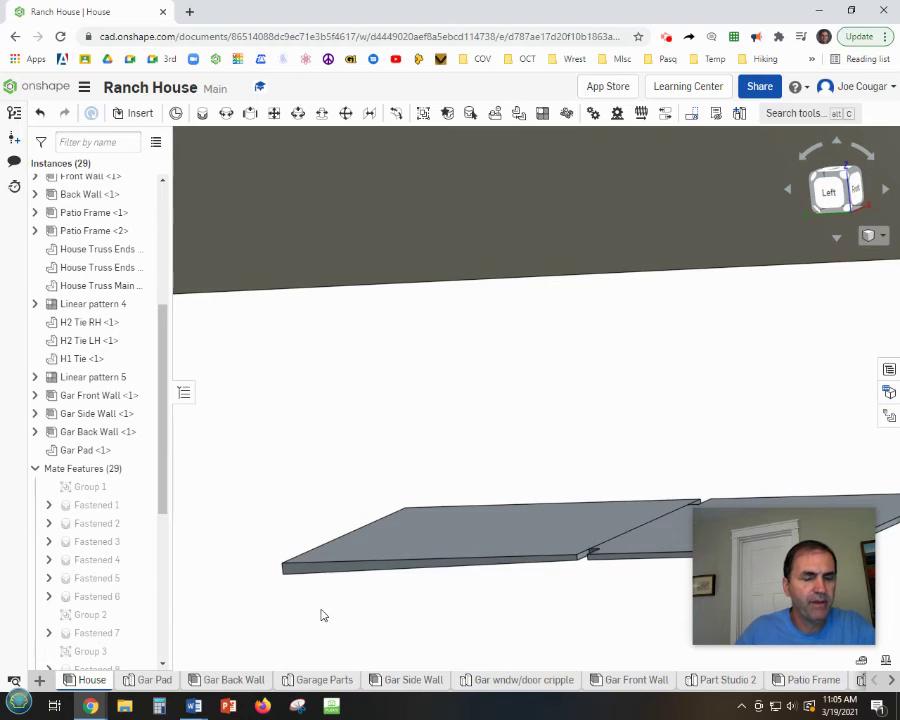
left_click(201, 114)
scroll(282, 572, "up", 5)
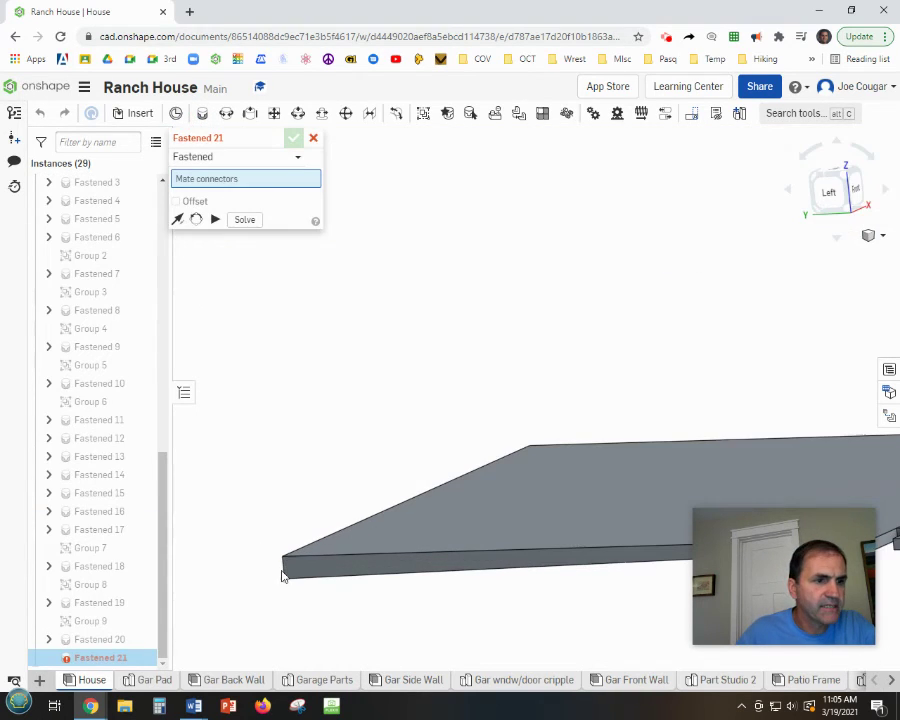
scroll(323, 597, "up", 5)
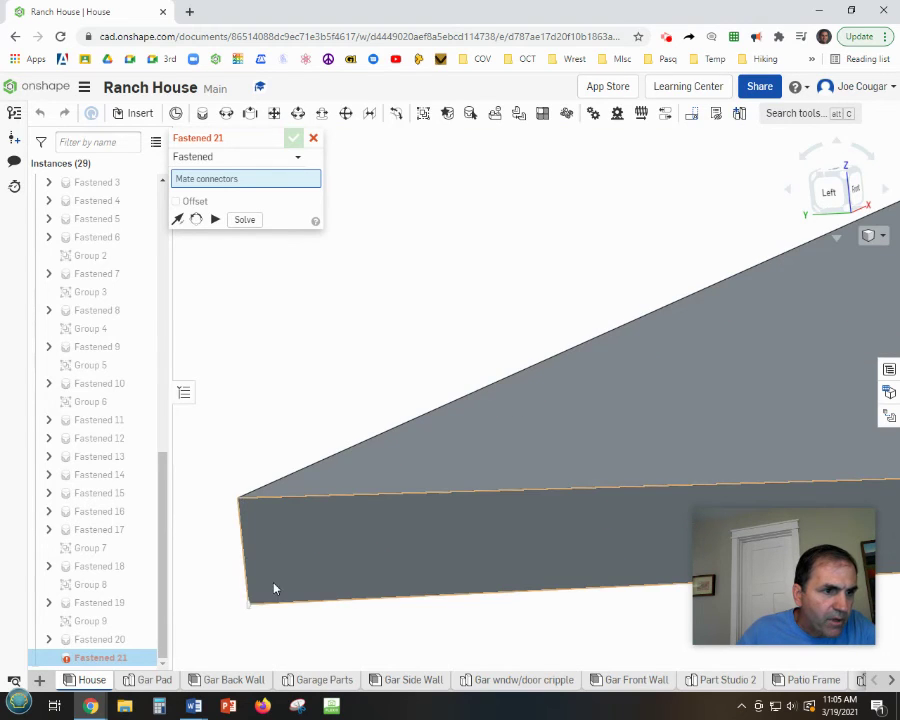
left_click(266, 591)
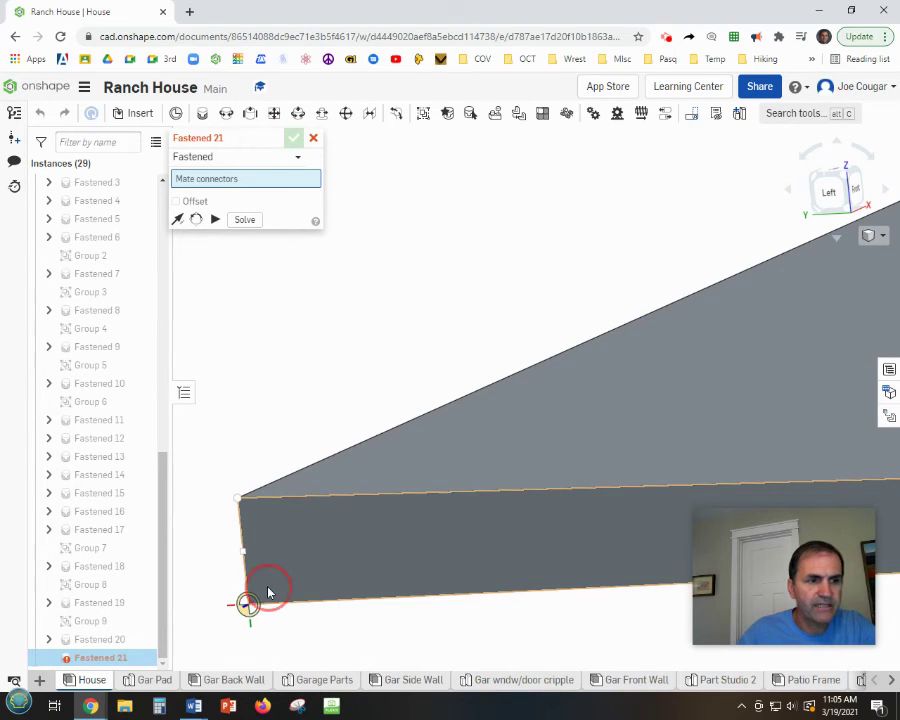
Choose the upper foundation corner where the house wall meets the garage's rear wall as the second mate connector
scroll(272, 590, "down", 10)
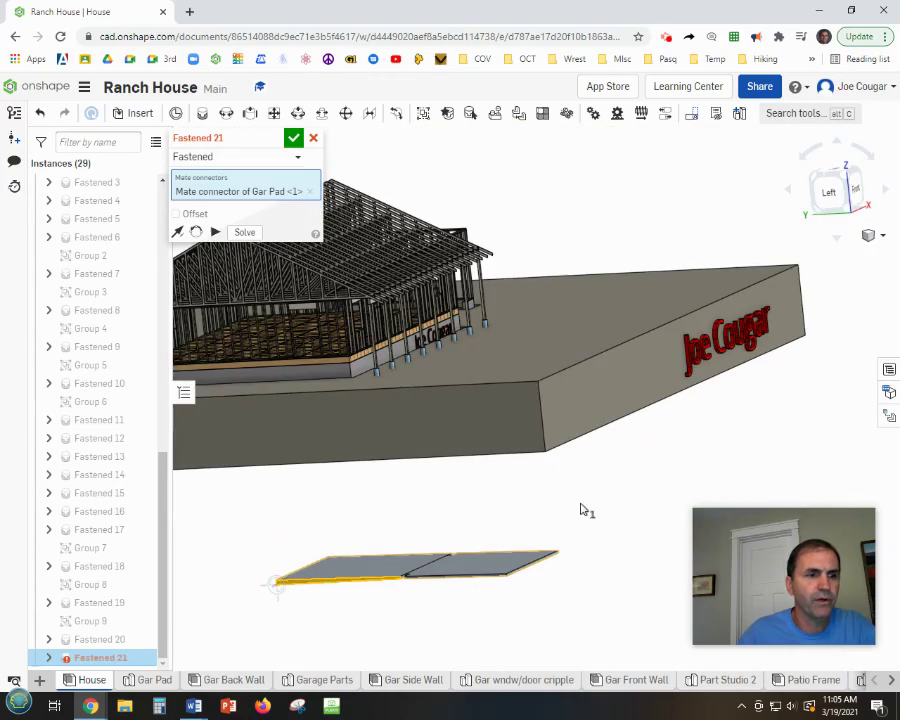
right_click_drag(581, 510, 505, 524)
scroll(686, 318, "down", 6)
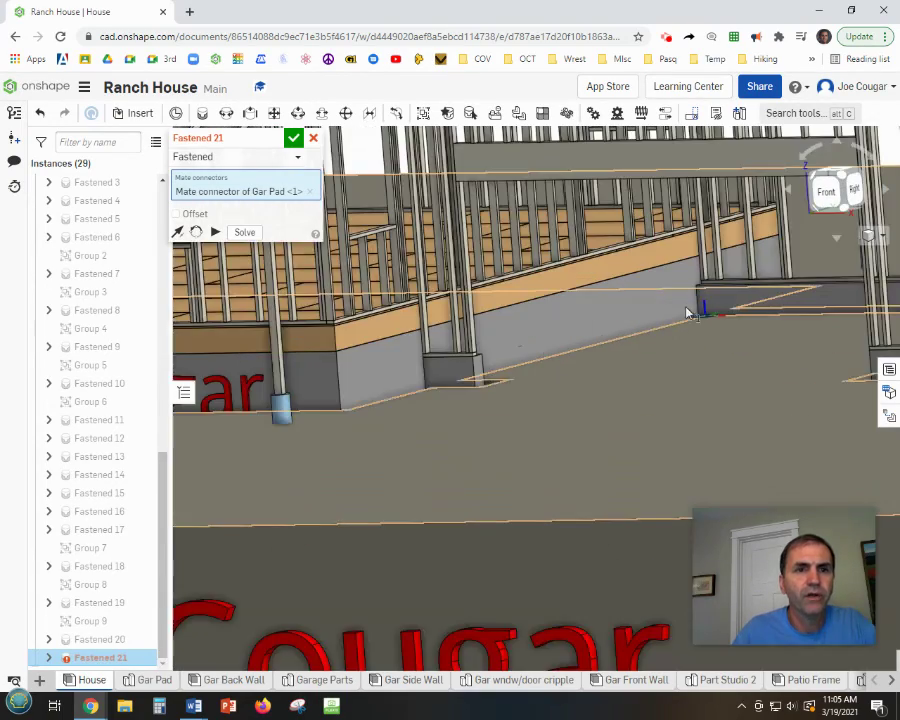
scroll(700, 290, "down", 5)
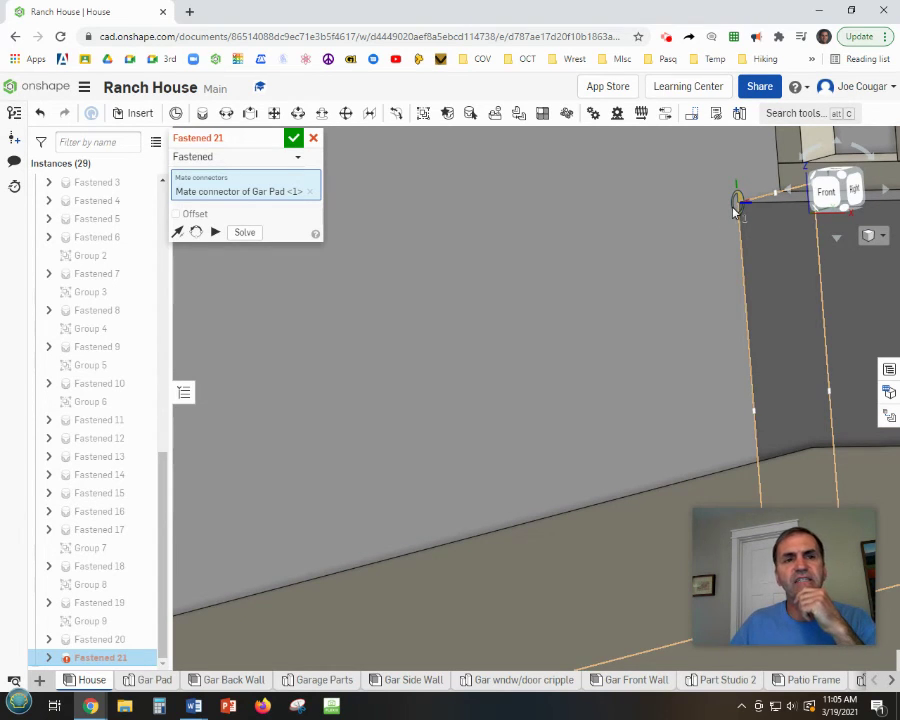
left_click(735, 213)
Enable the offset on the Fastened mate and set its Y value to 12 in
scroll(695, 261, "up", 10)
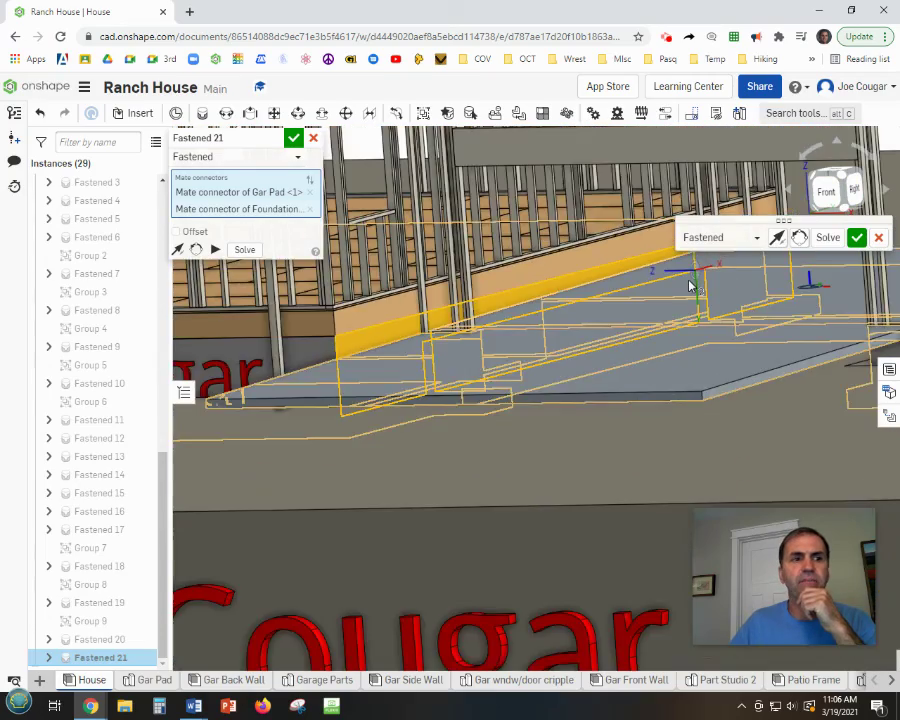
scroll(690, 287, "up", 2)
right_click_drag(643, 454, 628, 520)
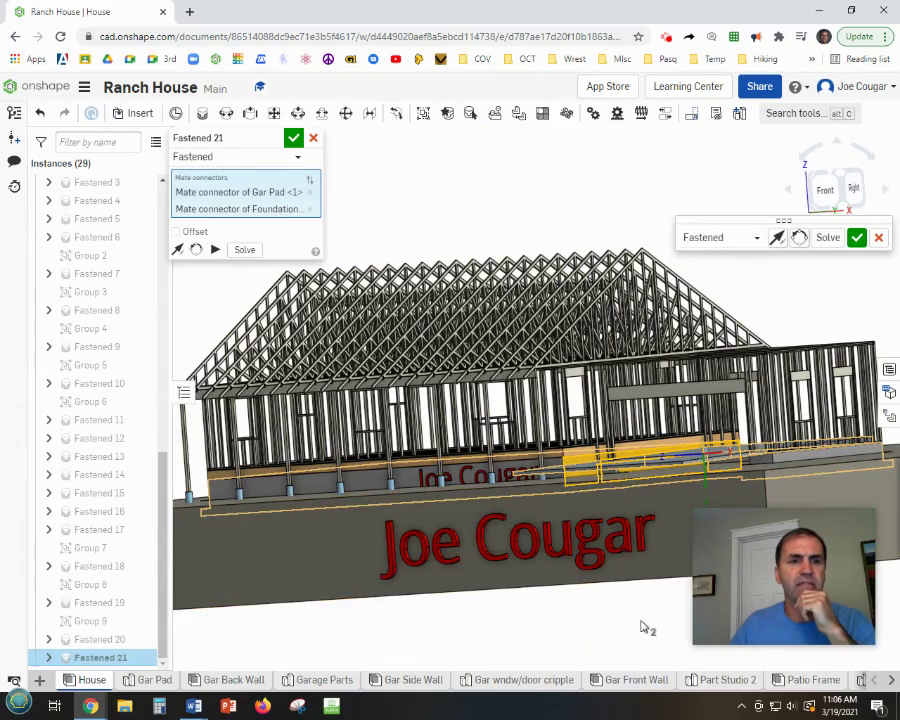
right_click_drag(643, 627, 565, 582)
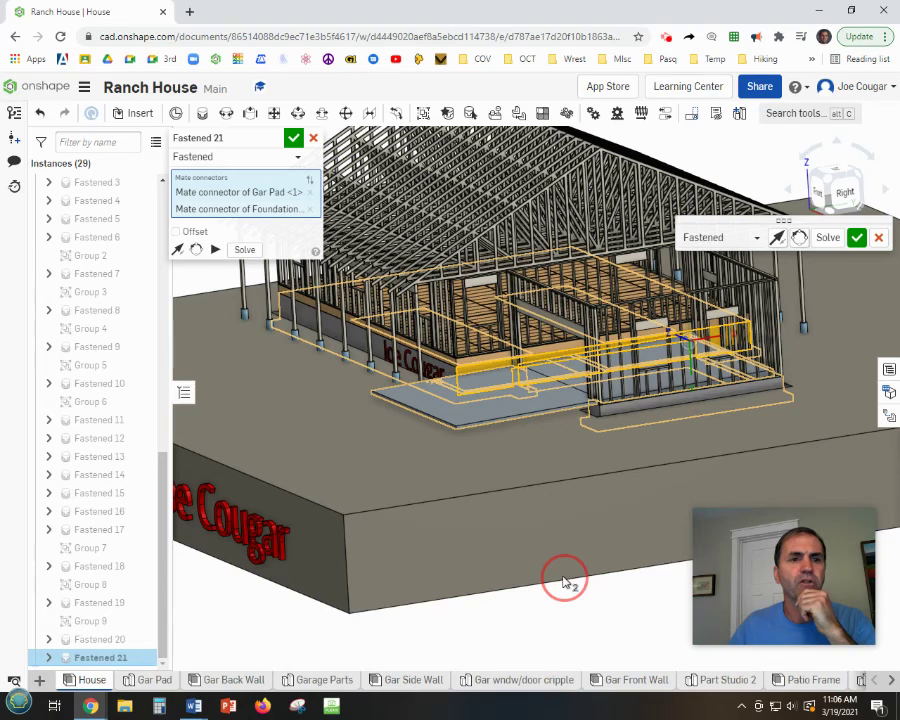
right_click_drag(565, 582, 565, 582)
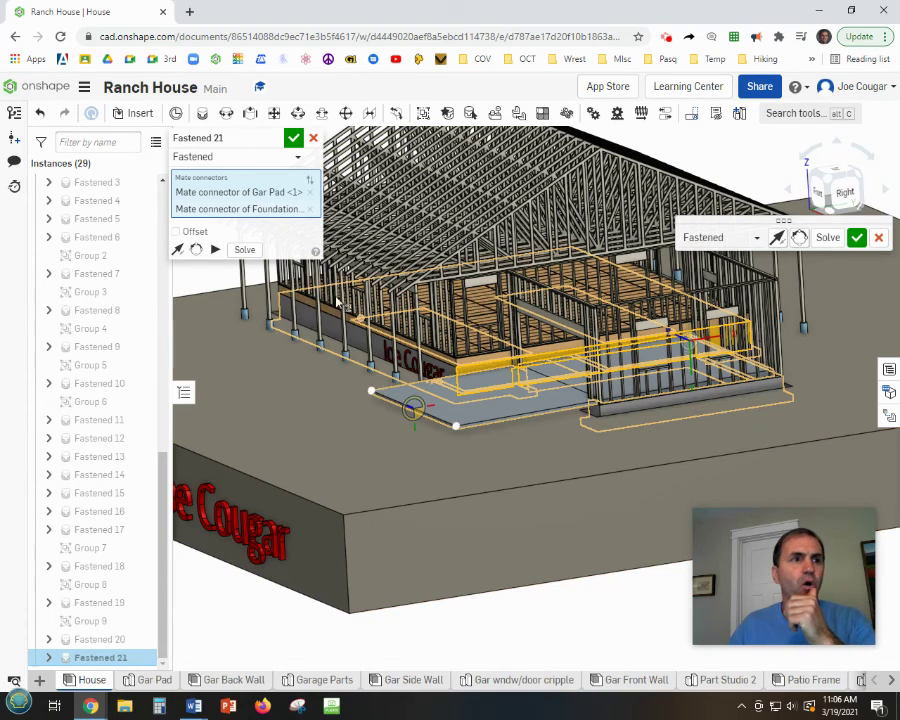
scroll(732, 343, "up", 4)
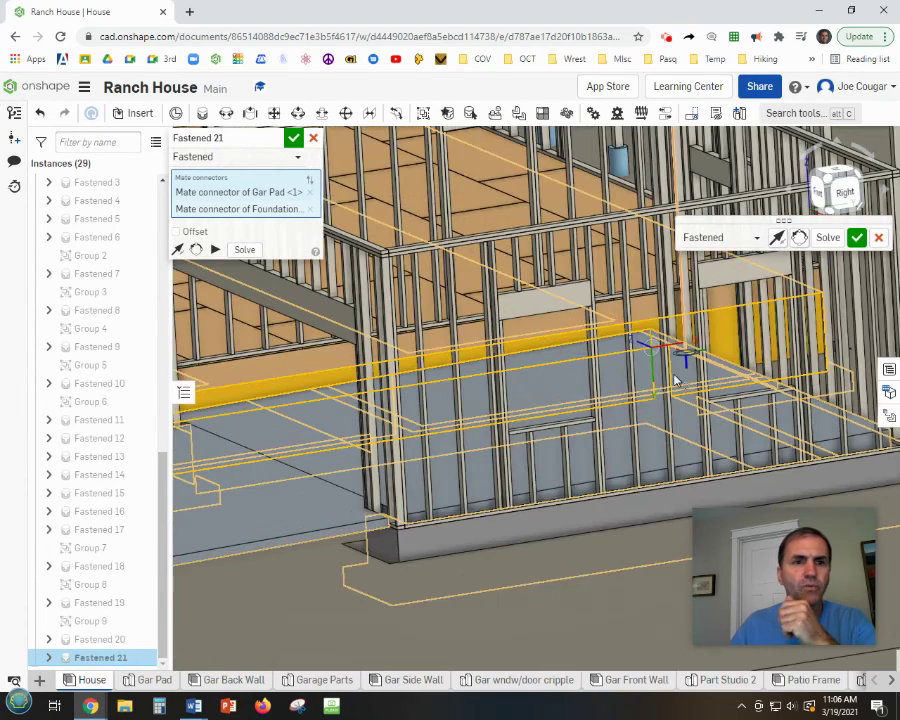
left_click(177, 232)
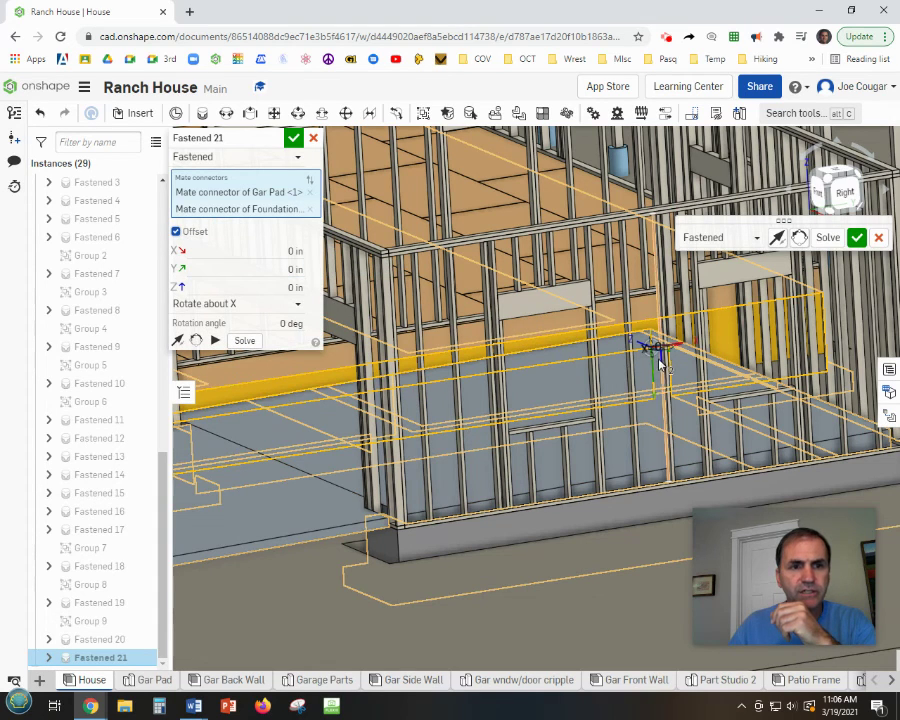
left_click(247, 267)
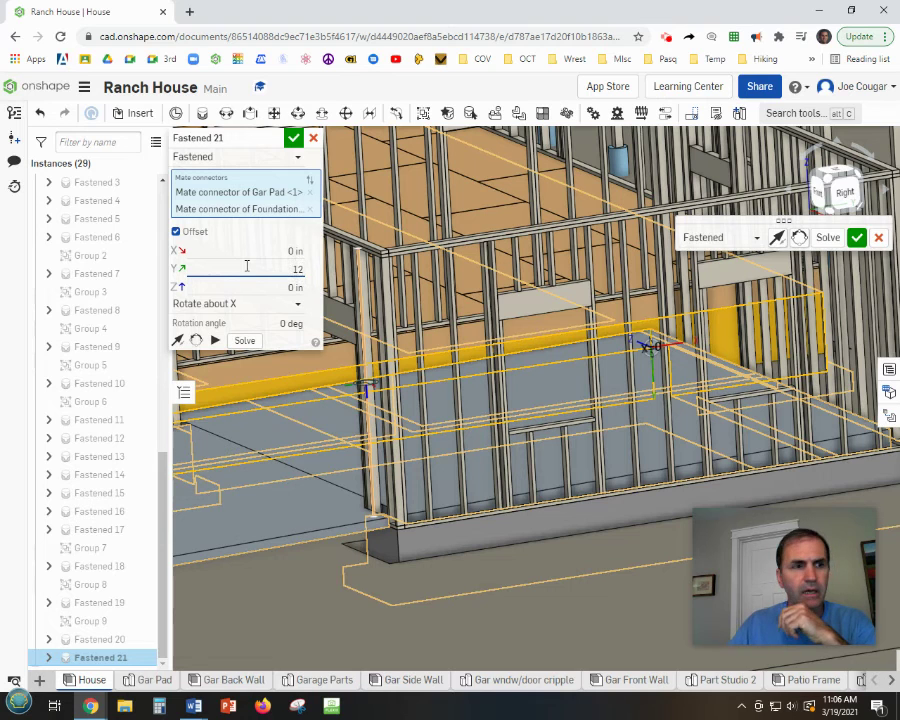
key("Return")
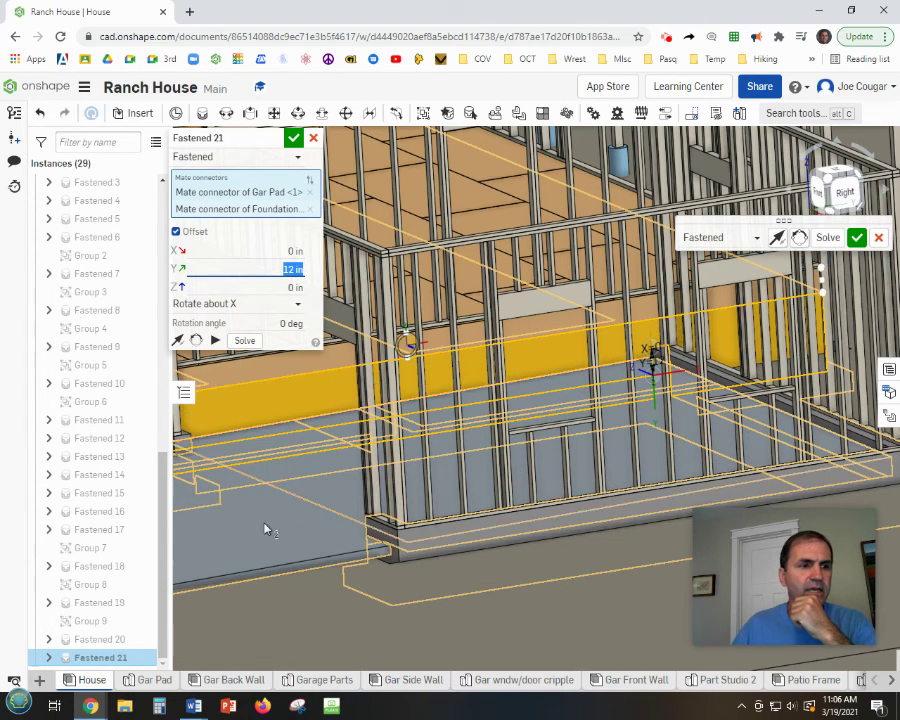
Check the pad against the foundation corner at the garage opening and accept the Fastened mate
scroll(352, 470, "down", 5)
scroll(484, 482, "up", 5)
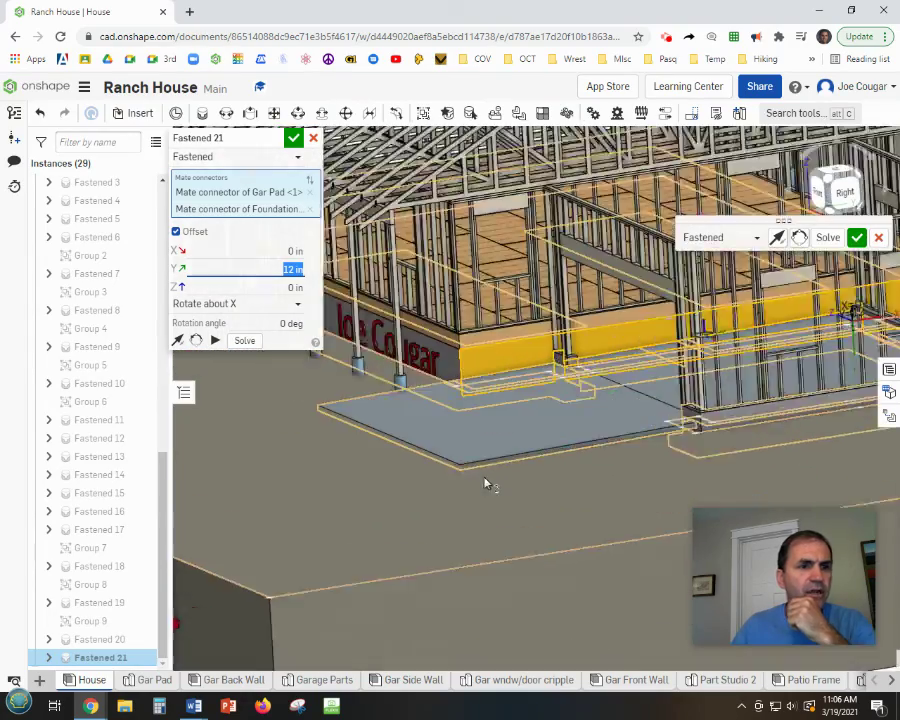
scroll(460, 456, "down", 3)
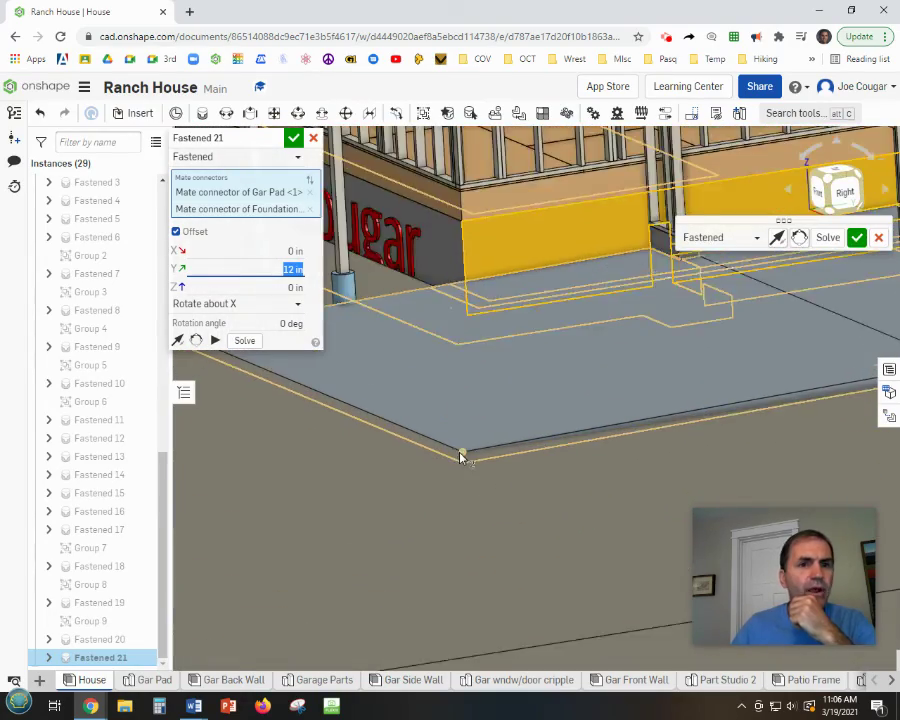
right_click_drag(510, 438, 617, 523)
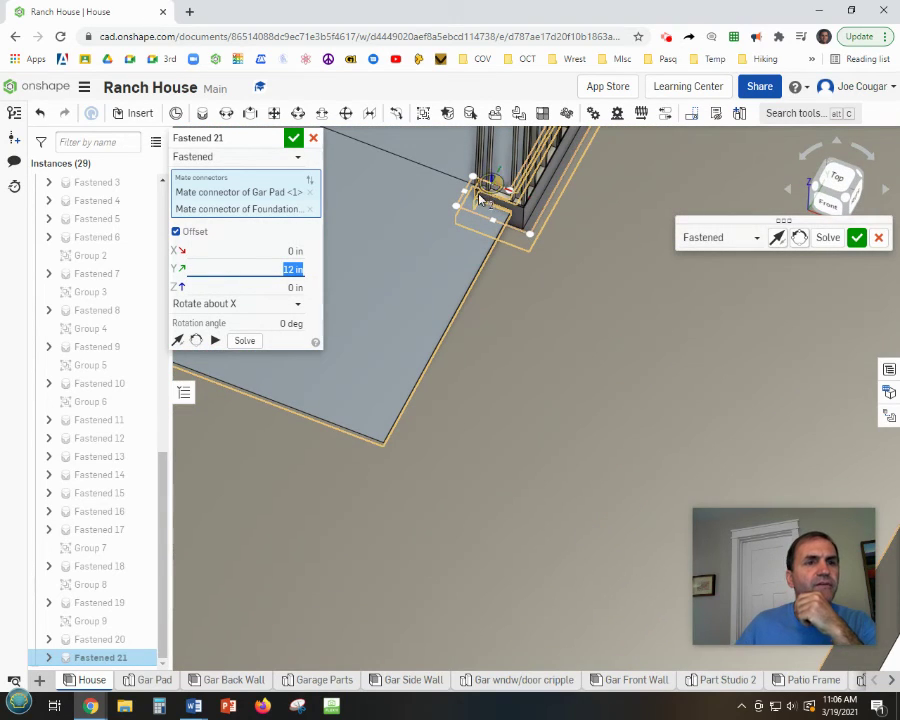
scroll(480, 199, "up", 5)
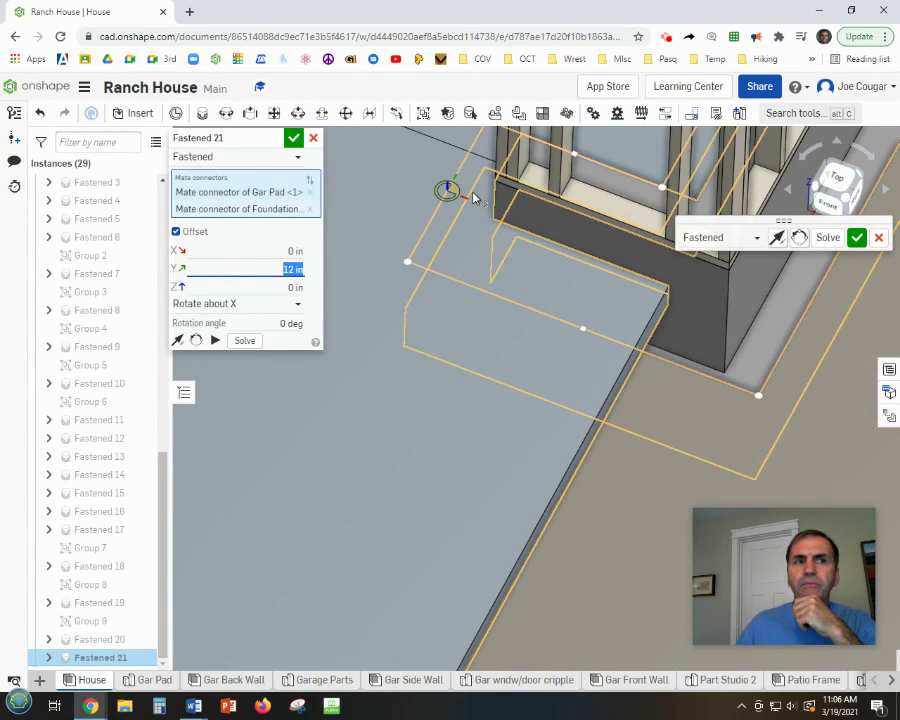
left_click(292, 142)
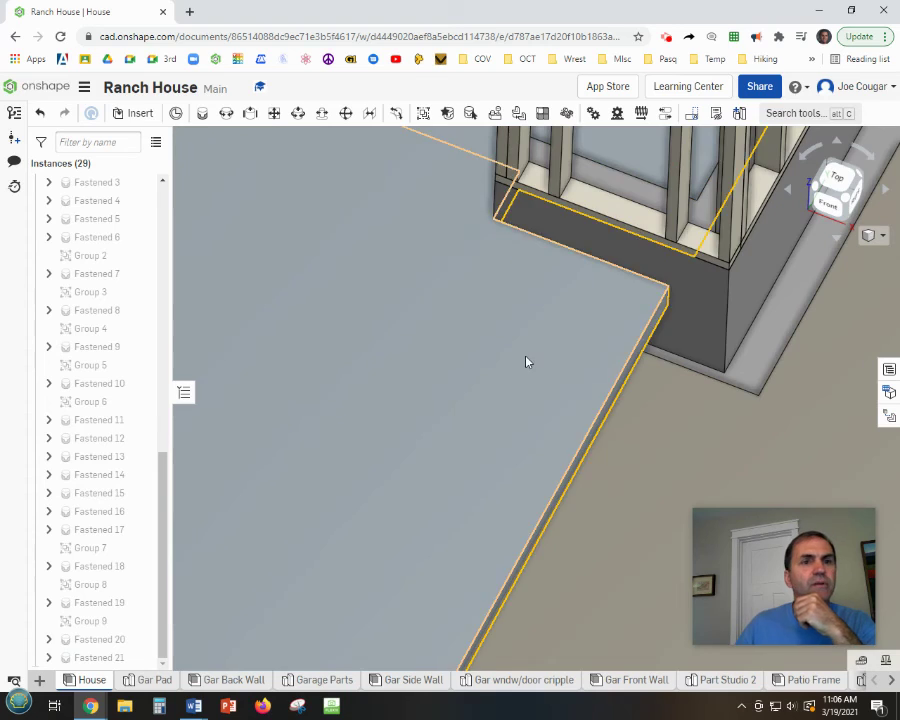
Examine how the pad's edges and notches fit the foundation on both sides of the garage opening
right_click_drag(524, 360, 639, 336)
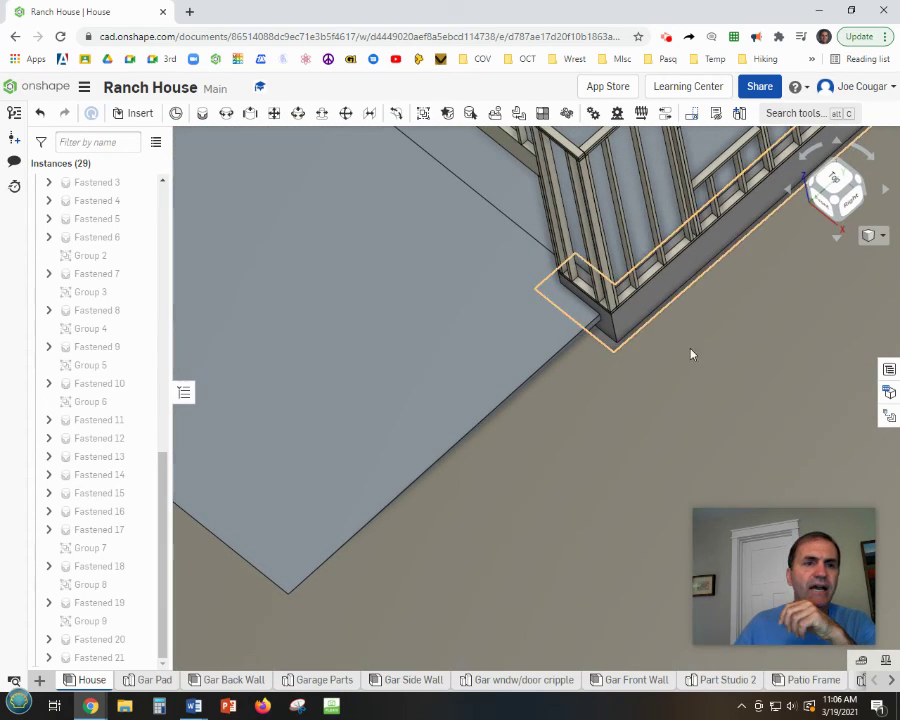
scroll(691, 354, "down", 5)
right_click_drag(707, 461, 709, 424)
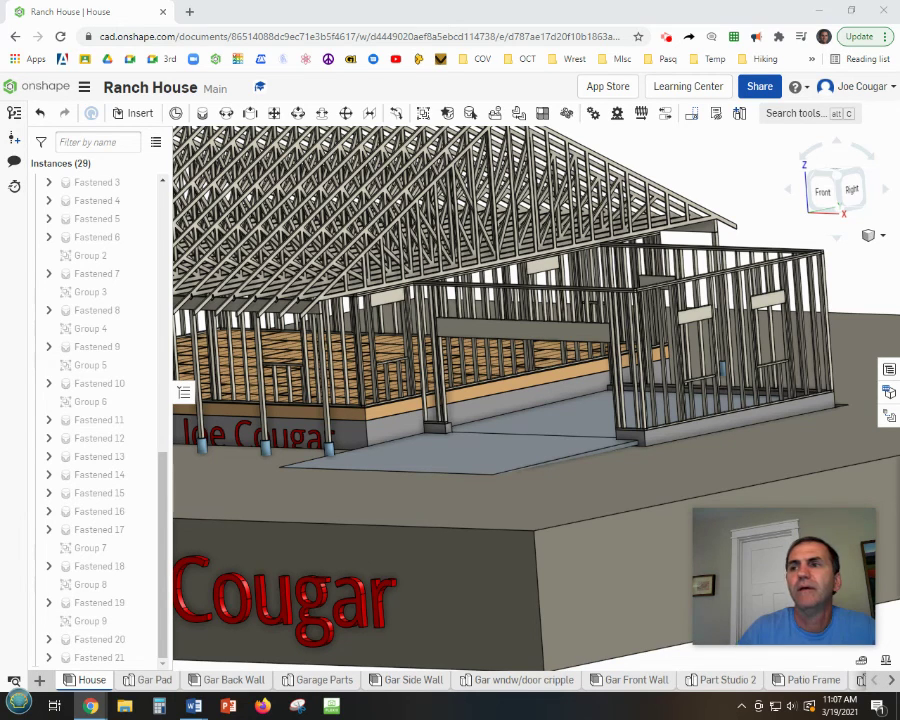
left_click(562, 470)
key("n")
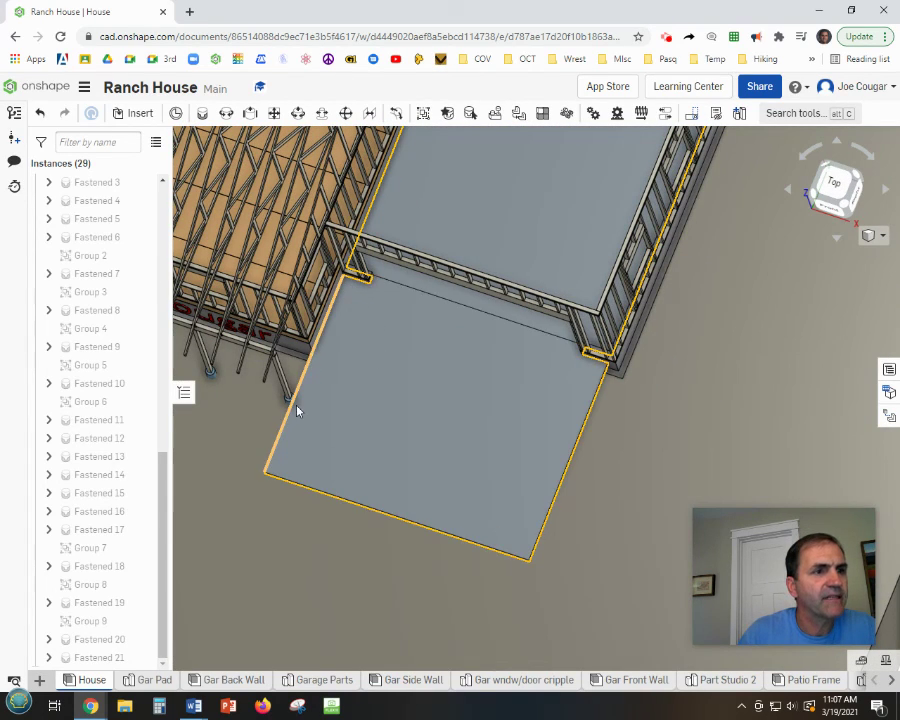
left_click(602, 365)
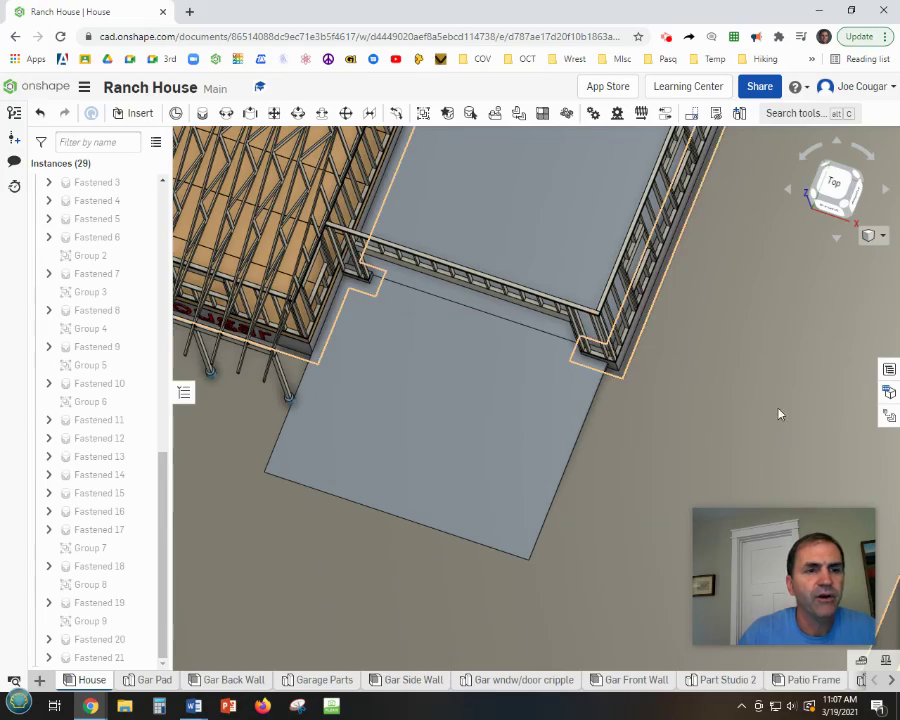
right_click_drag(770, 440, 755, 396)
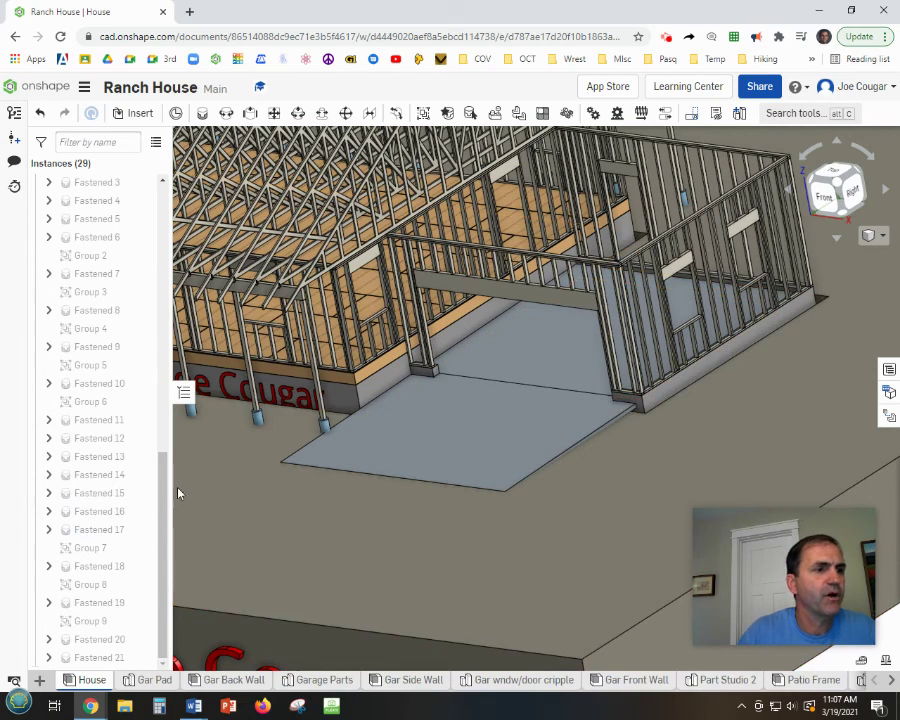
Delete the Gar Pad instance from the House assembly
left_click_drag(161, 482, 195, 135)
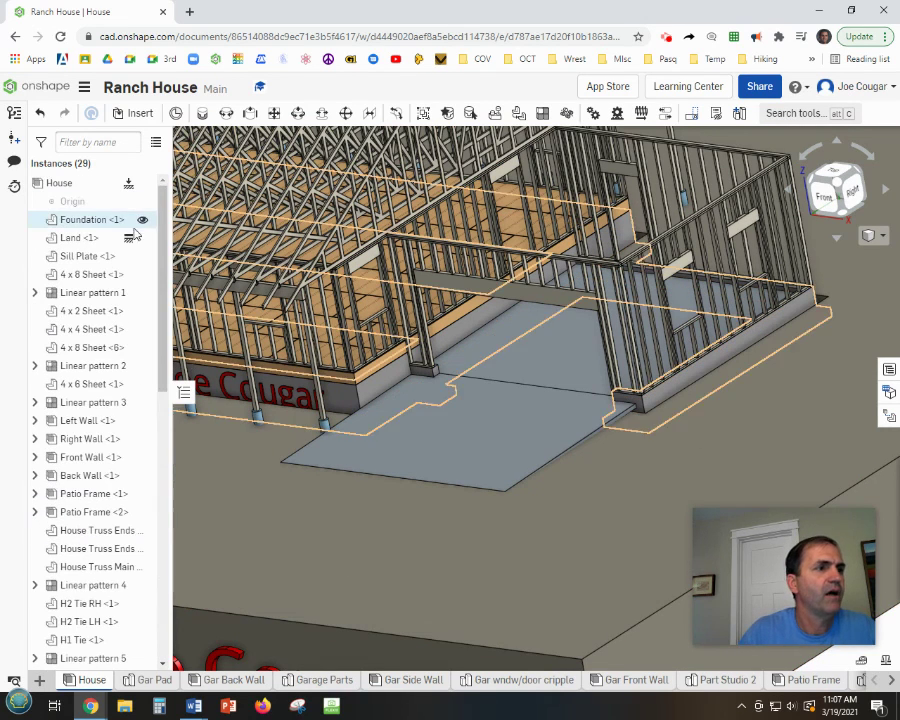
scroll(115, 365, "down", 6)
scroll(107, 373, "up", 3)
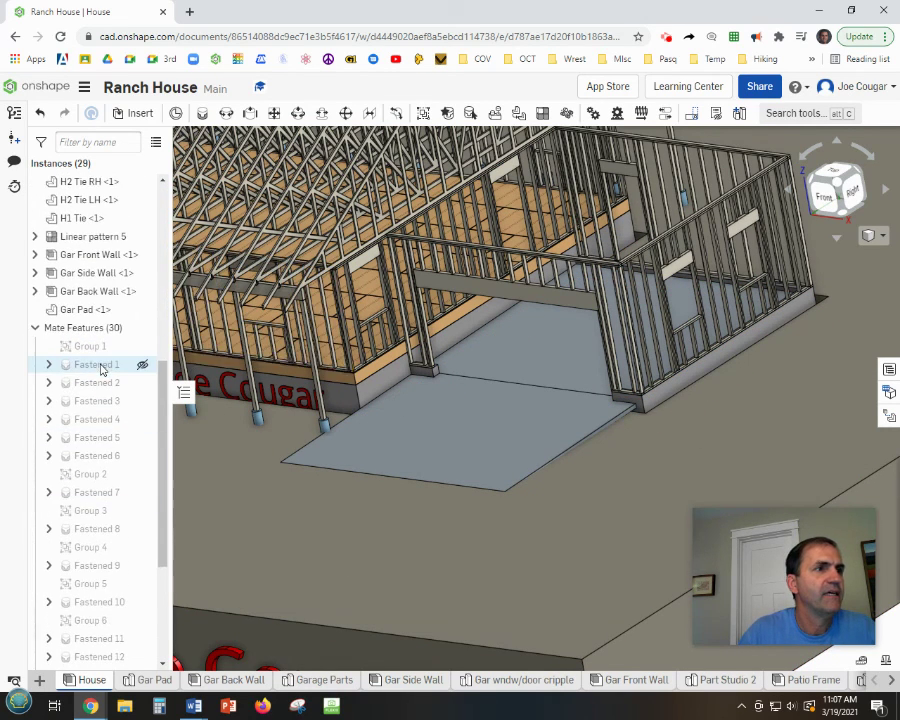
right_click(80, 312)
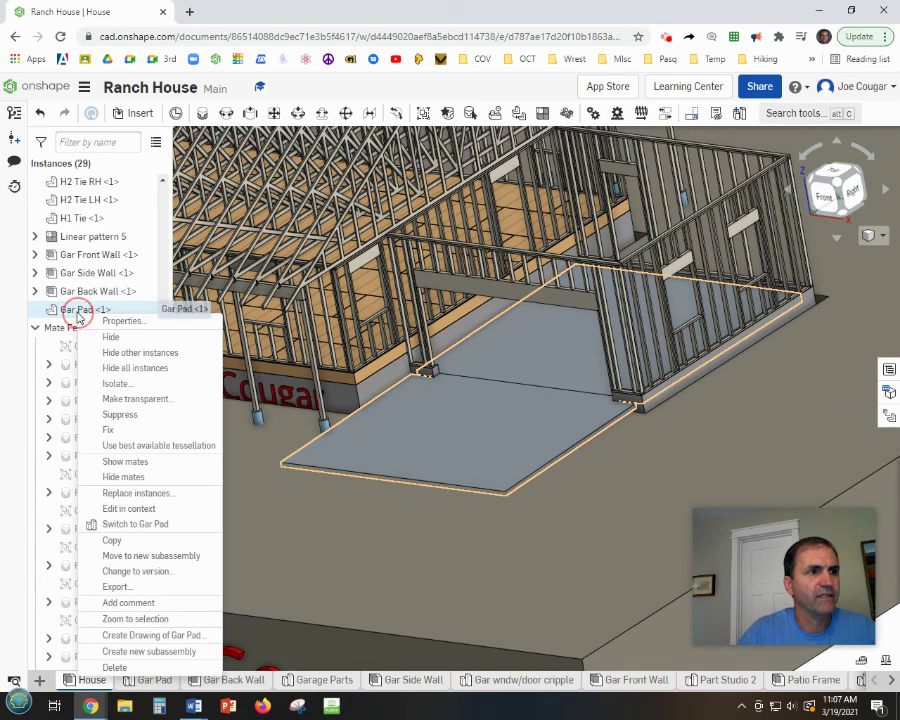
left_click(125, 668)
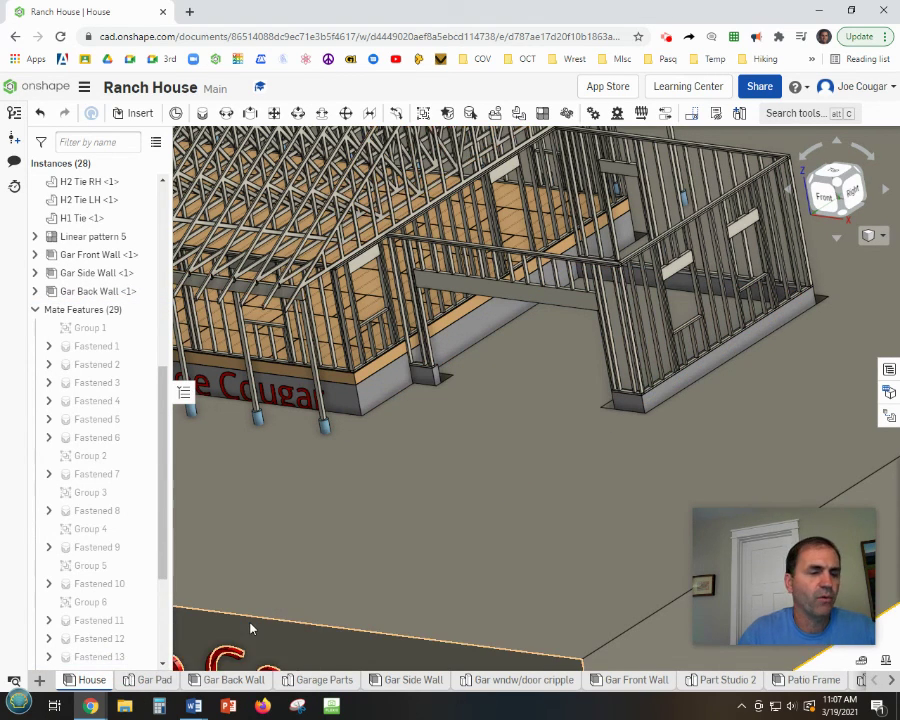
In the Gar Pad's Sketch 2, delete the 8 in dimension of the notch farther from the origin and stretch that rectangle past the pad's outer edge
left_click(149, 680)
mouse_move(655, 554)
right_mouse_down()
mouse_move(661, 524)
mouse_move(657, 474)
mouse_move(650, 476)
right_mouse_up()
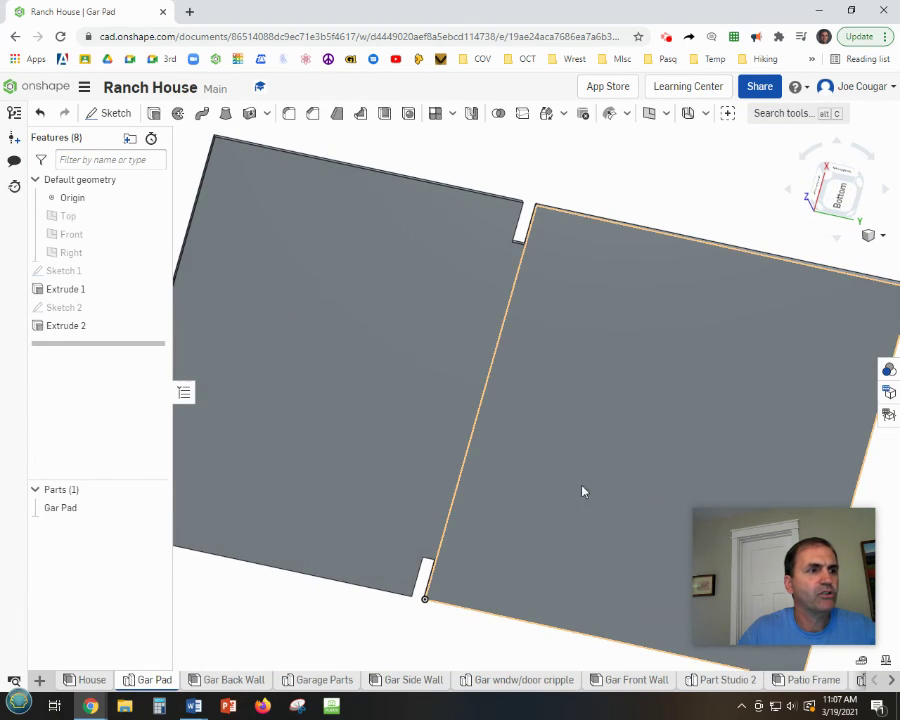
double_click(100, 315)
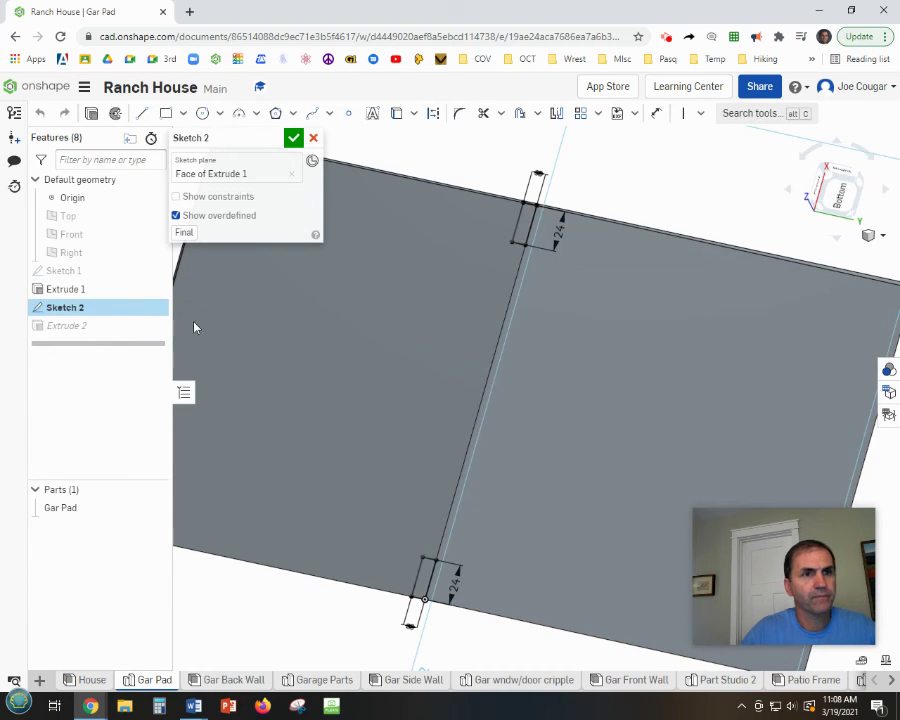
scroll(576, 398, "up", 3)
scroll(574, 400, "down", 4)
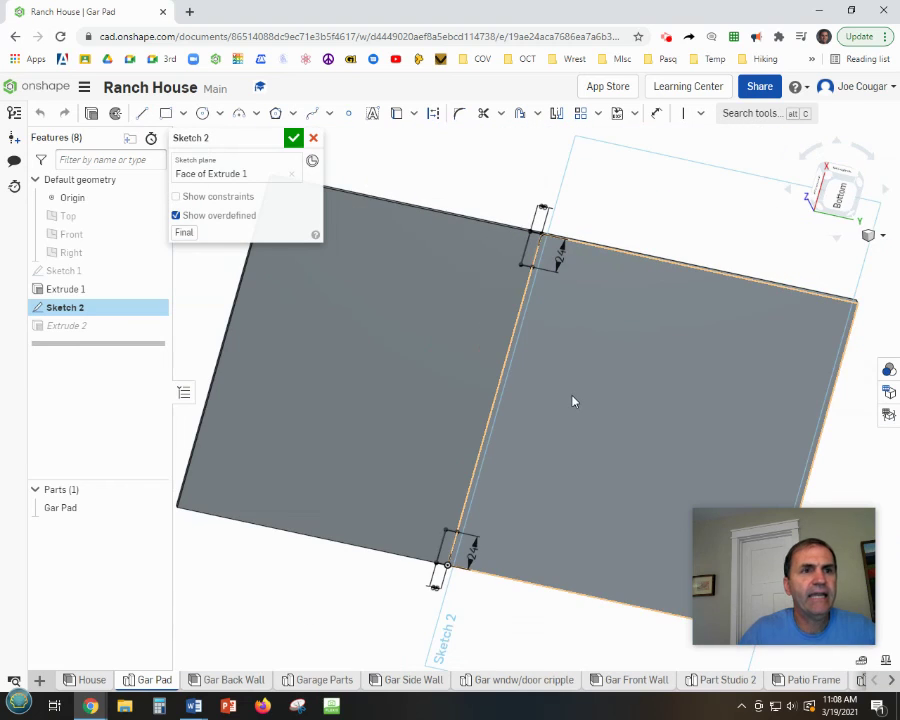
mouse_move(577, 381)
right_mouse_down()
mouse_move(560, 348)
mouse_move(574, 330)
right_mouse_up()
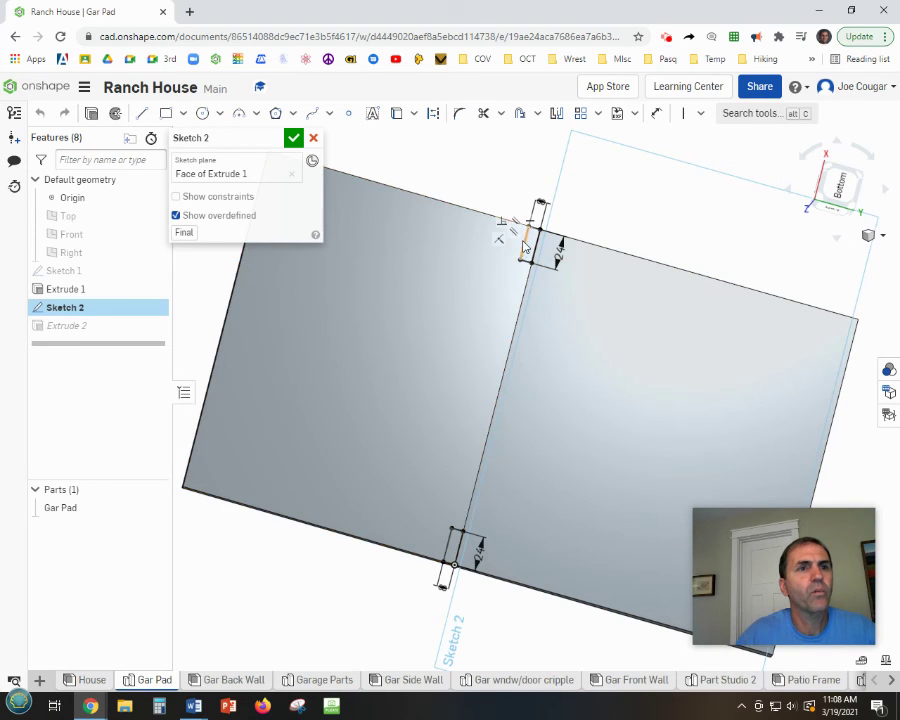
scroll(535, 210, "up", 5)
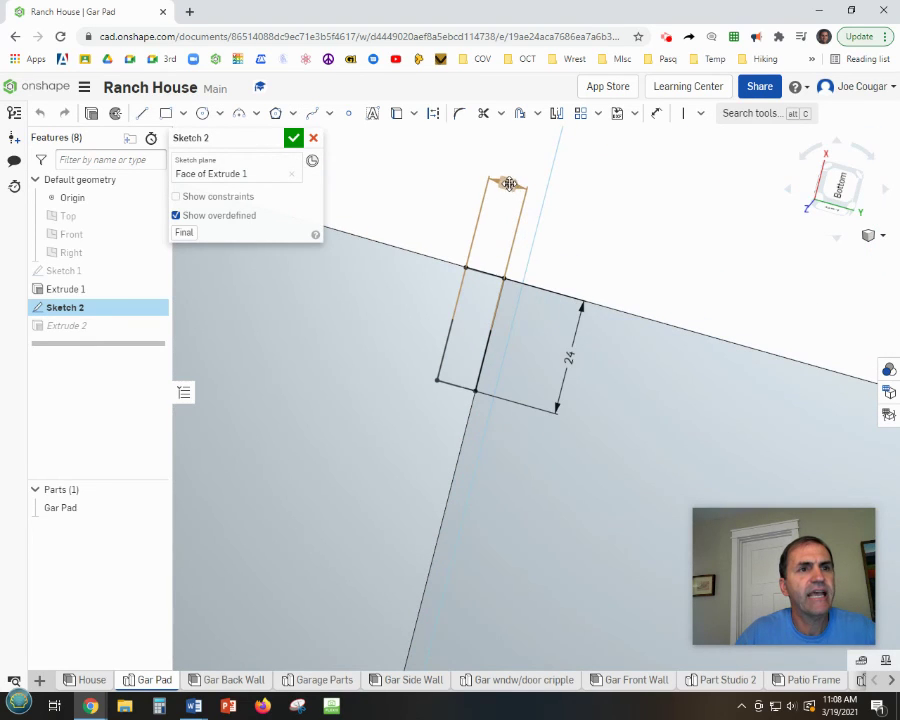
right_click(509, 184)
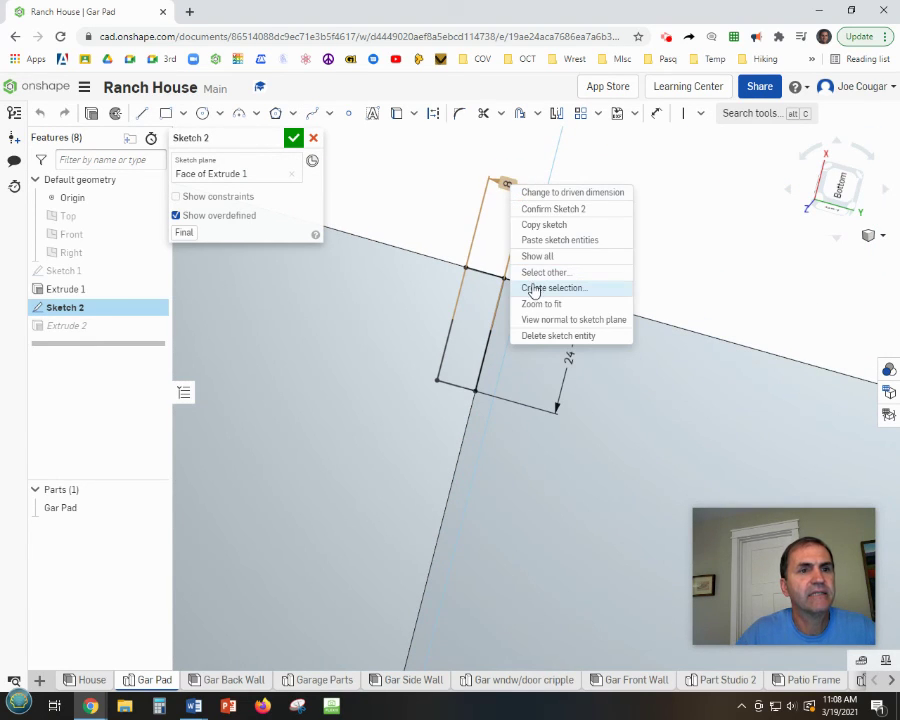
left_click(556, 336)
scroll(700, 273, "down", 5)
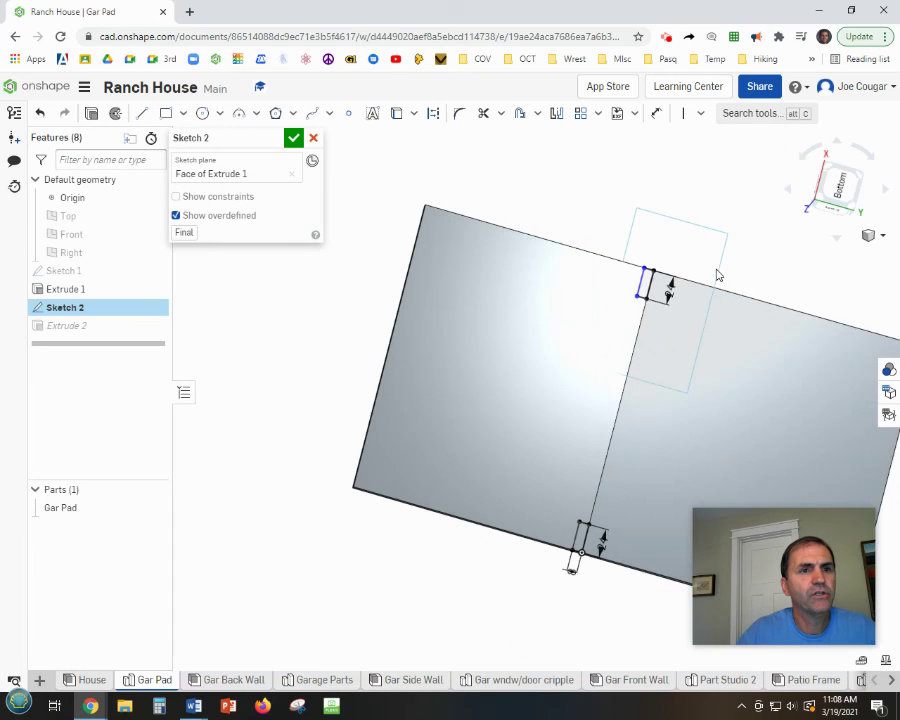
mouse_move(643, 289)
left_mouse_down()
mouse_move(534, 257)
mouse_move(434, 247)
mouse_move(389, 228)
left_mouse_up()
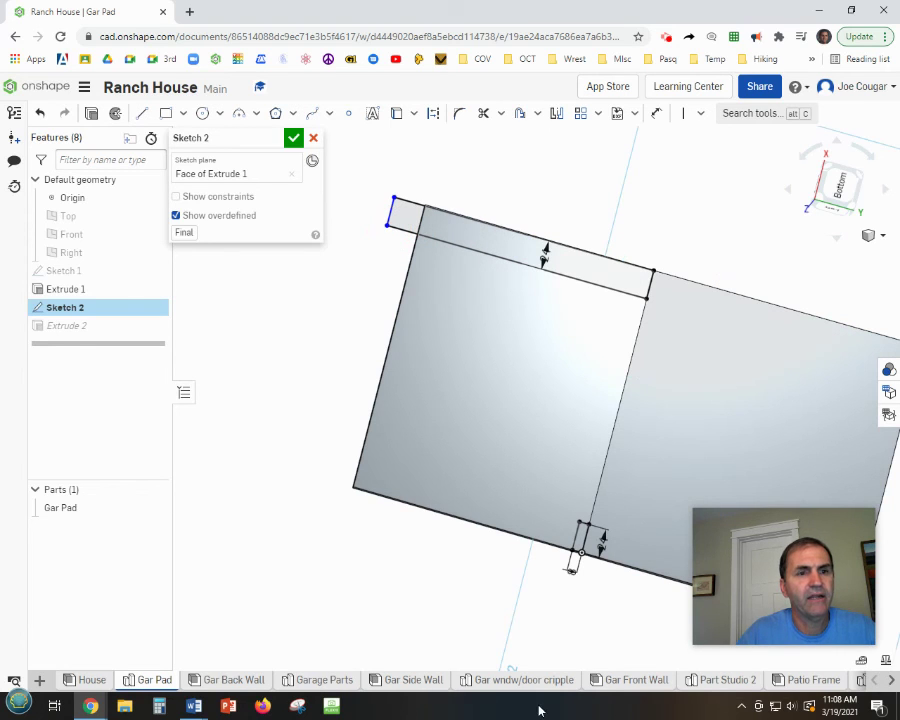
Delete the 8 in dimension of the notch at the origin, stretch its rectangle past the pad's outer edge, and accept the sketch
mouse_move(620, 645)
middle_mouse_down()
mouse_move(568, 548)
mouse_move(552, 542)
middle_mouse_up()
scroll(531, 525, "up", 3)
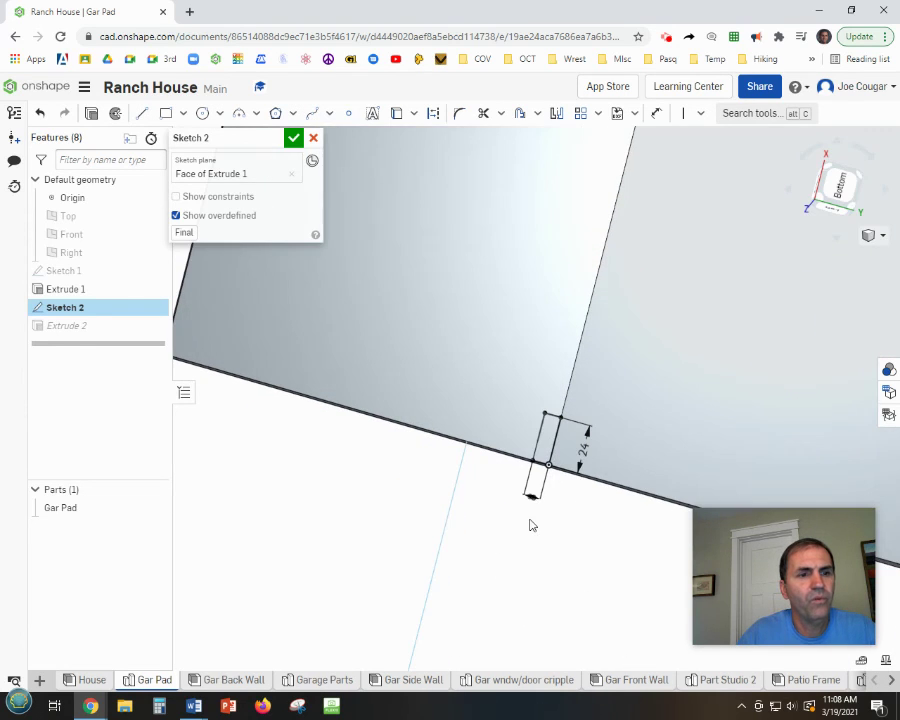
right_click(530, 500)
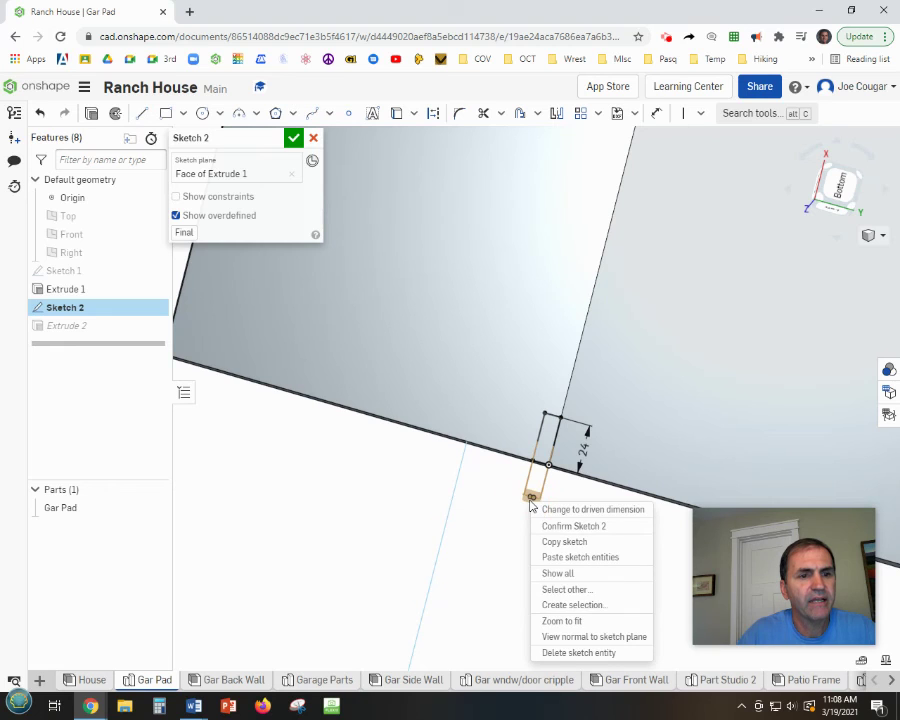
left_click(538, 652)
scroll(558, 630, "down", 5)
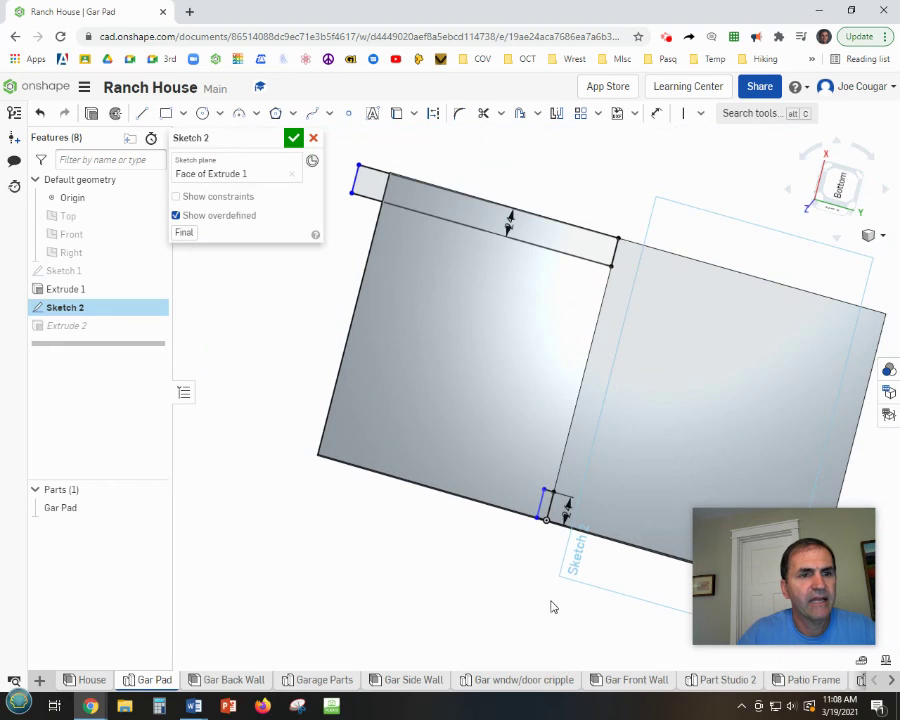
mouse_move(540, 510)
left_mouse_down()
mouse_move(422, 467)
mouse_move(278, 443)
left_mouse_up()
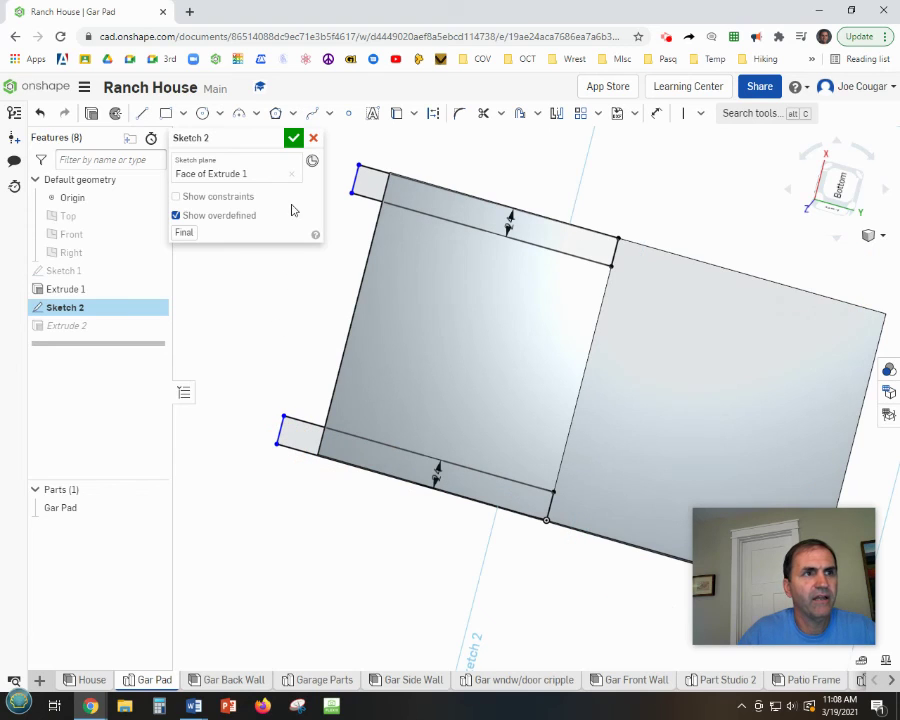
left_click(293, 138)
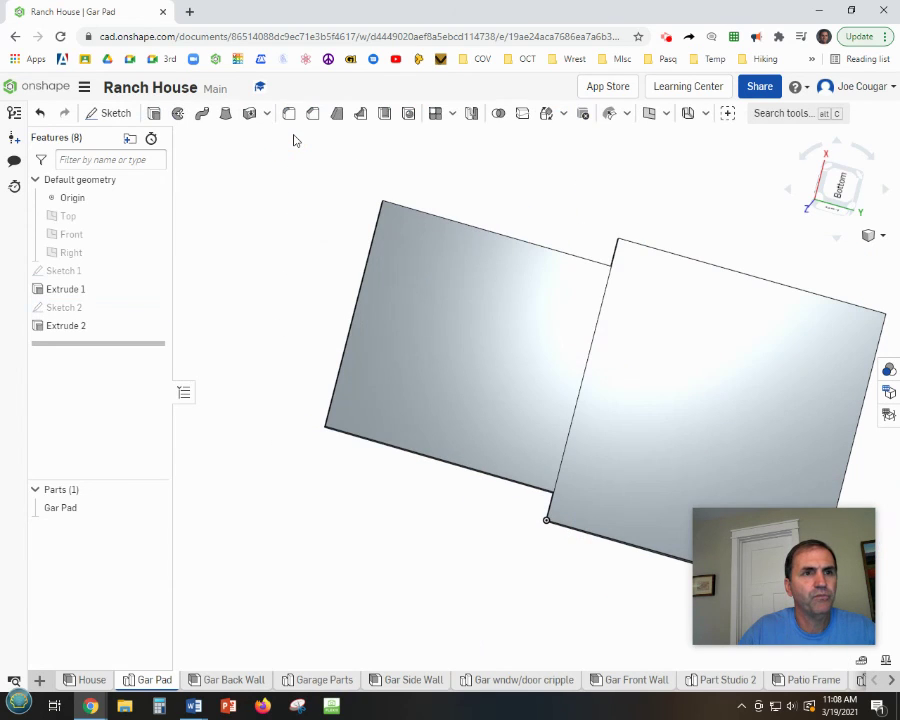
right_click_drag(367, 306, 474, 424)
middle_click_drag(474, 424, 409, 553)
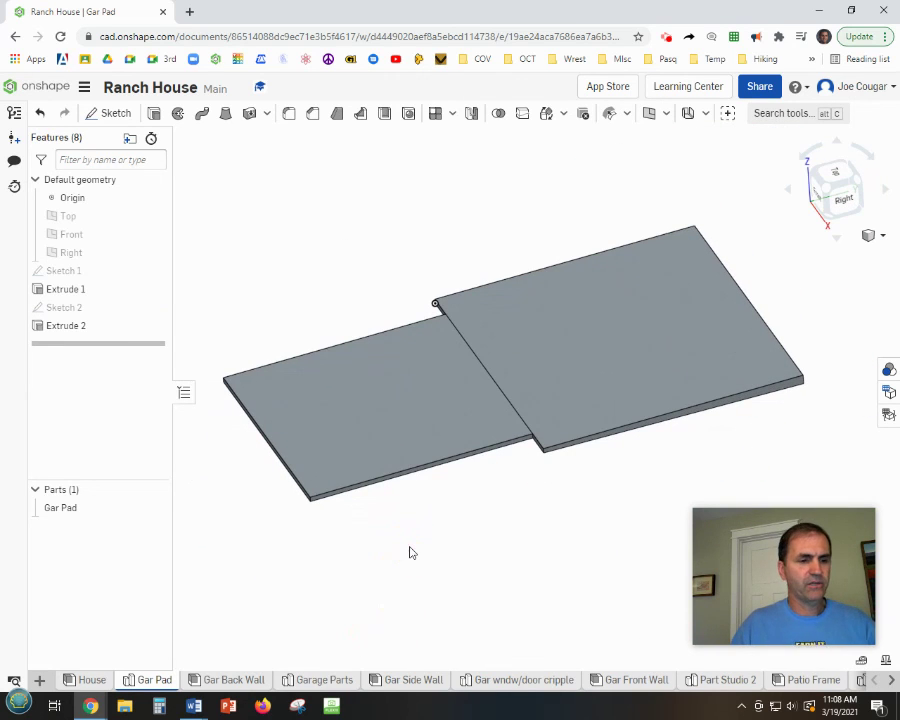
Insert the revised Gar Pad part into the House assembly, placing it in the open space in front of the land block
left_click(92, 680)
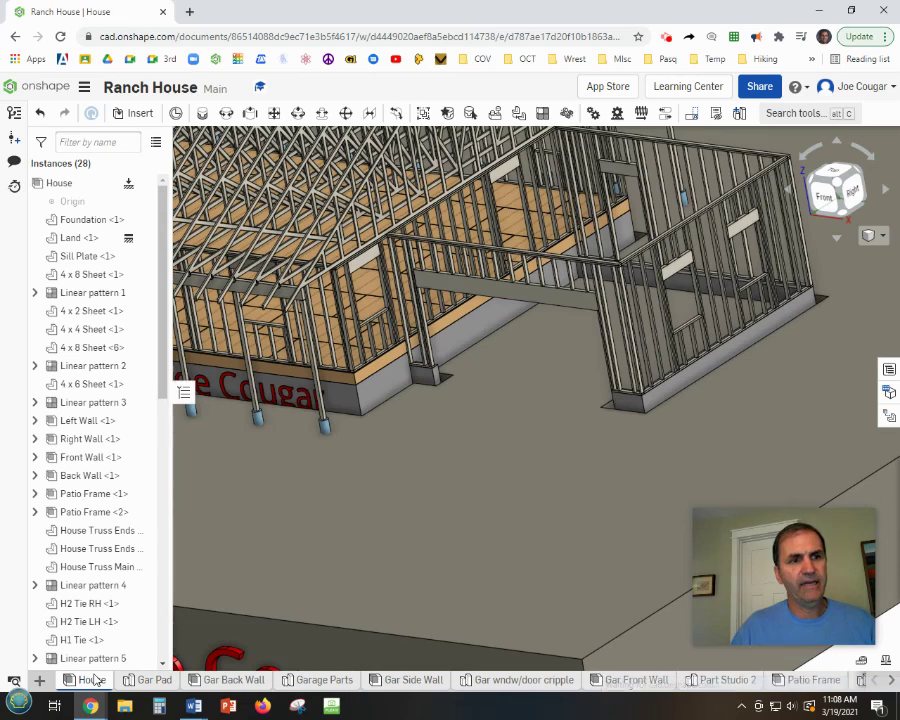
left_click(123, 115)
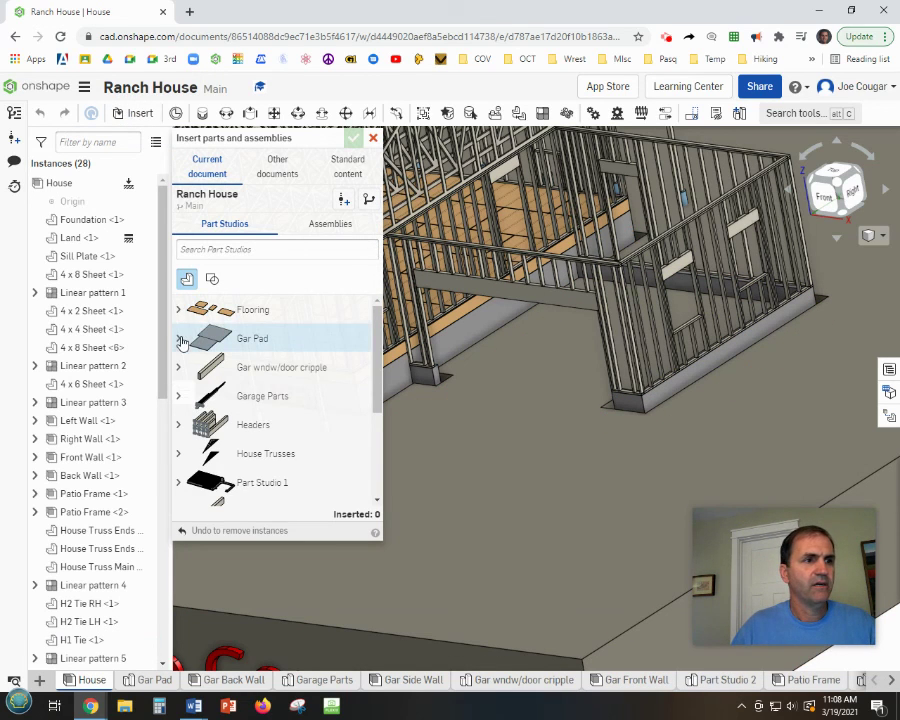
left_click(180, 341)
left_click(272, 370)
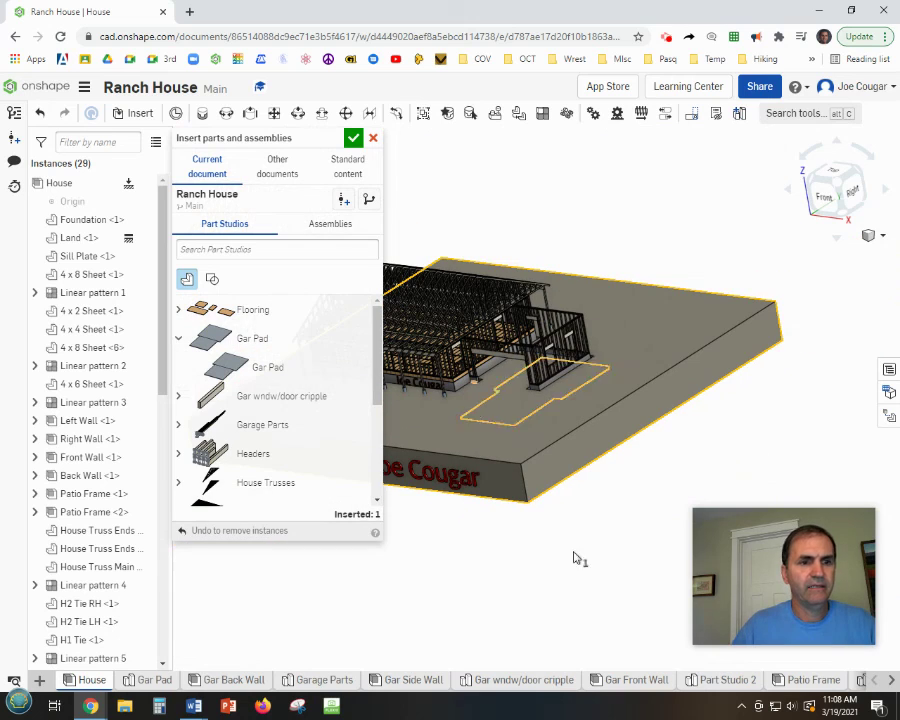
left_click(485, 562)
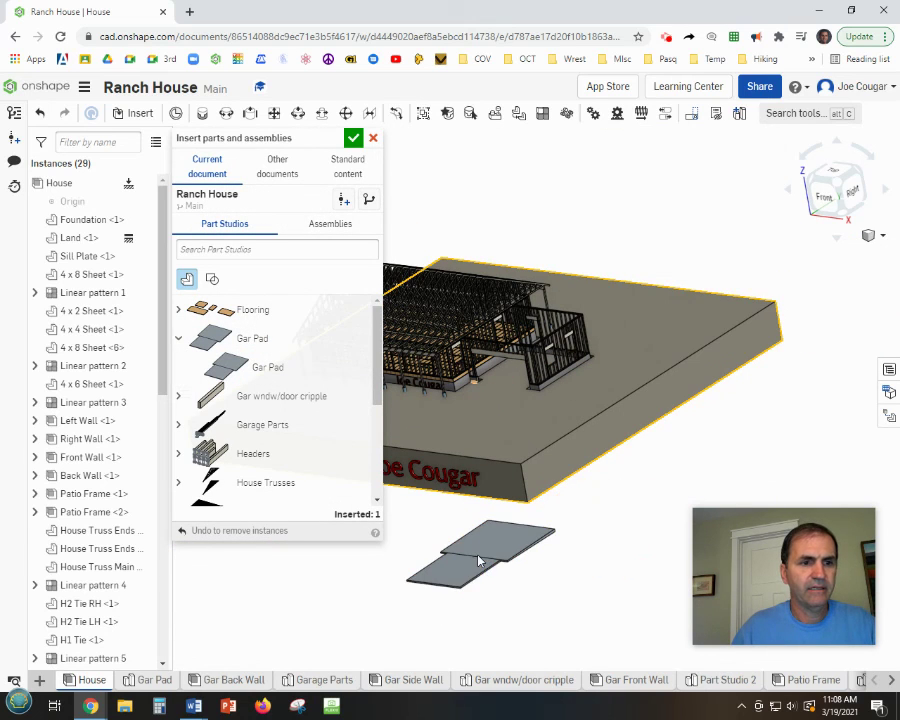
left_click(353, 138)
Create a Fastened mate between the pad's lower back corner and the top inside back corner of the garage foundation next to the house
right_click_drag(494, 543, 460, 532)
scroll(488, 560, "up", 5)
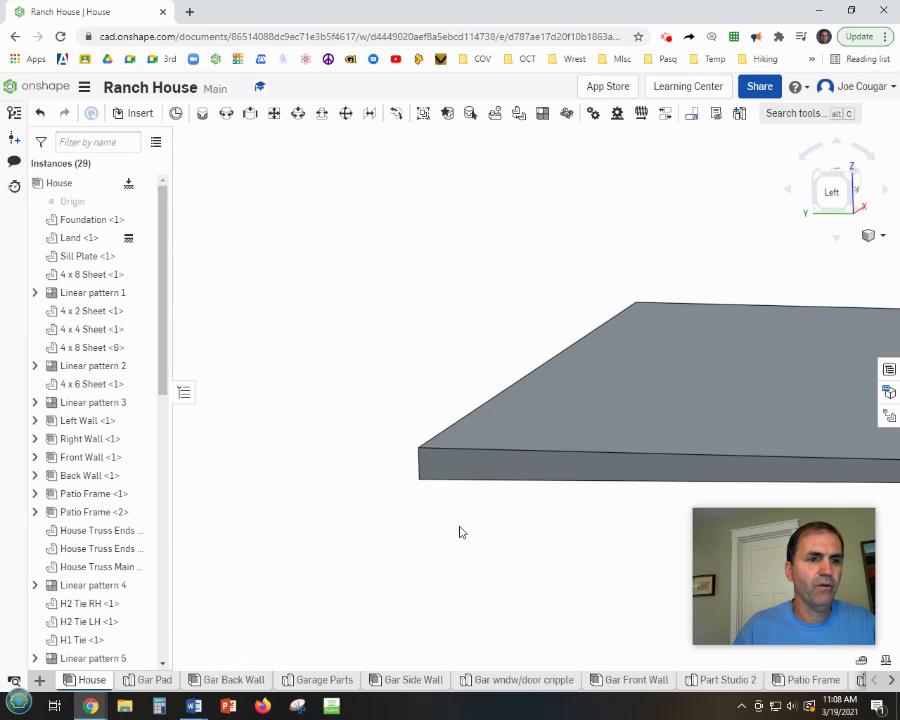
scroll(410, 430, "up", 3)
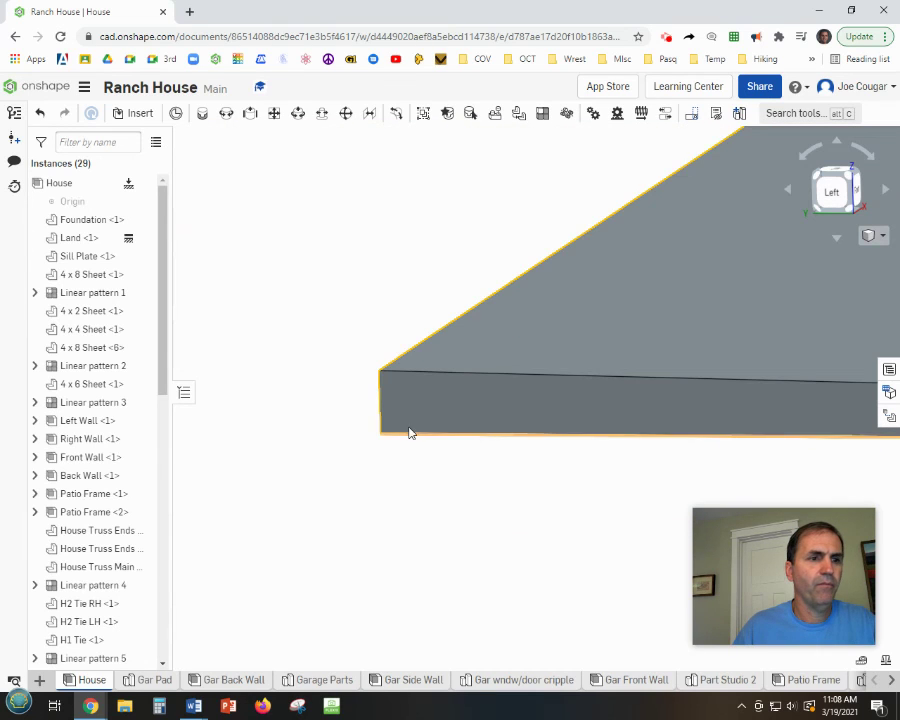
left_click(200, 117)
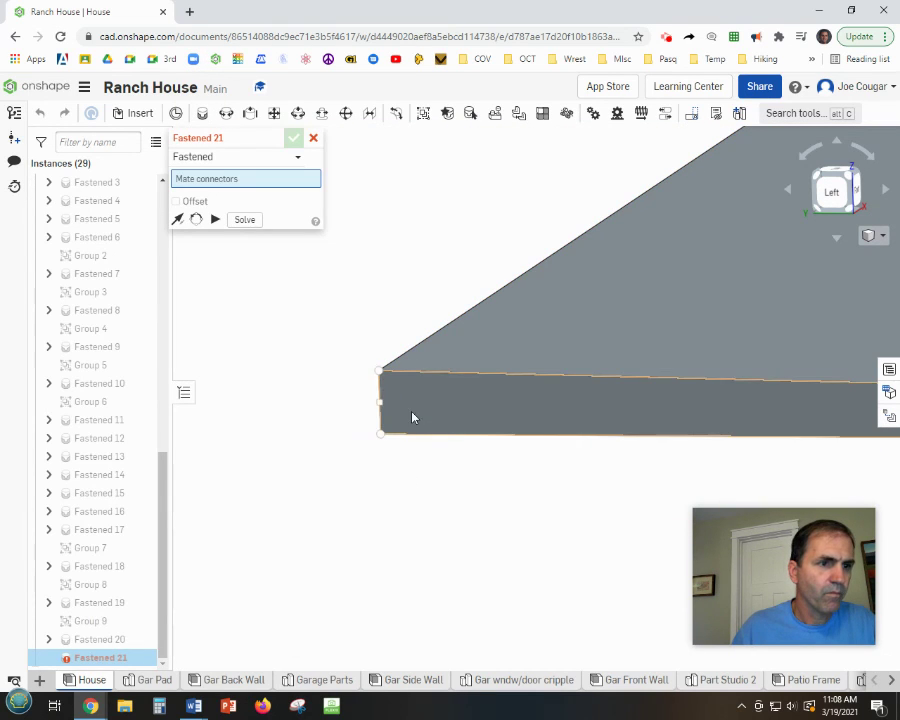
left_click(443, 441)
scroll(443, 445, "down", 10)
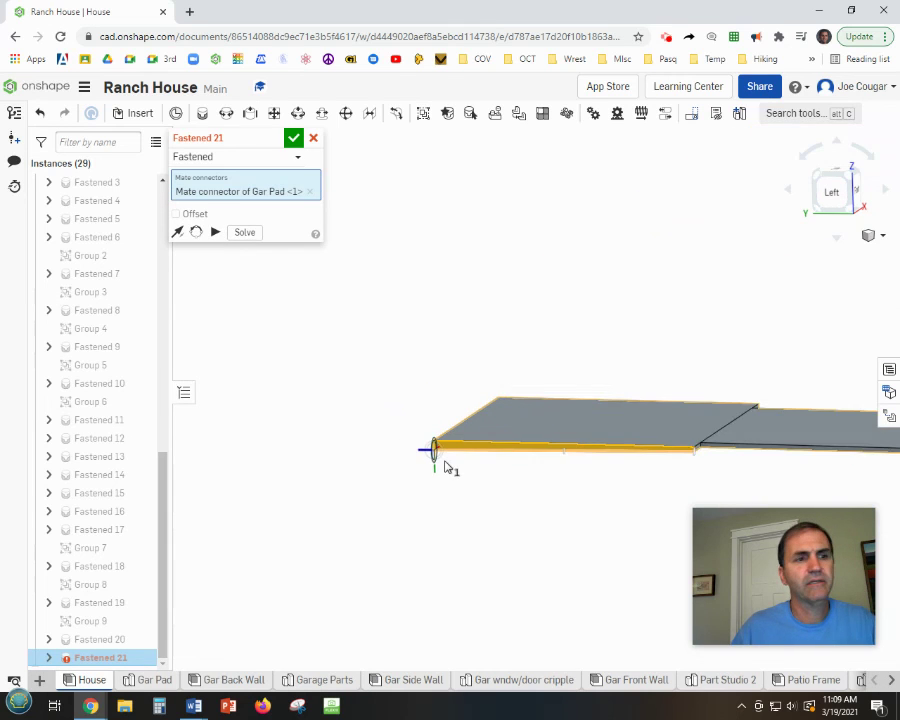
right_click_drag(690, 436, 592, 420)
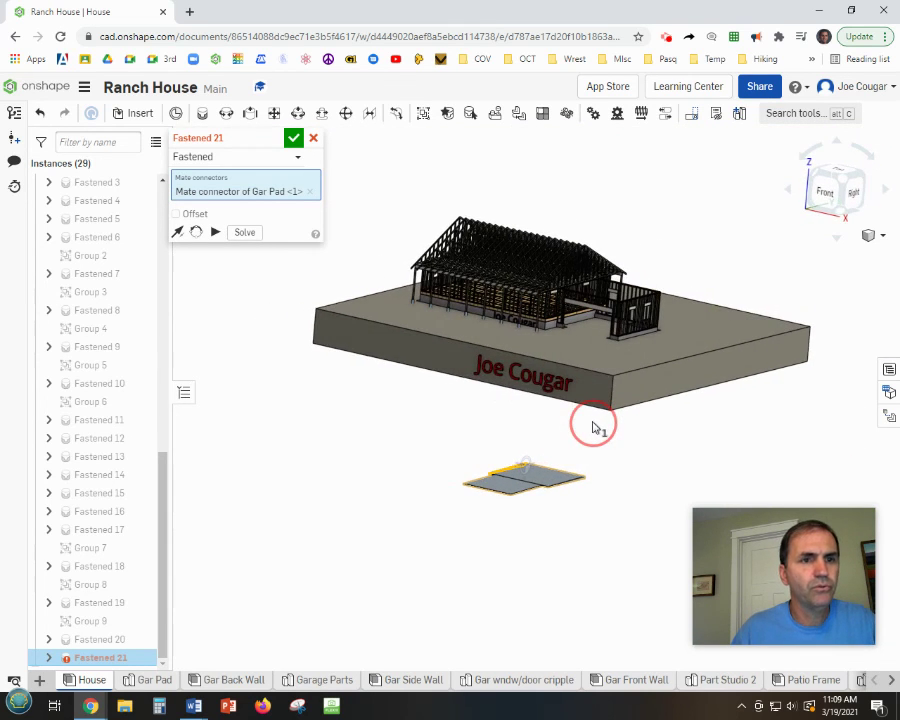
scroll(590, 415, "up", 10)
scroll(585, 342, "up", 8)
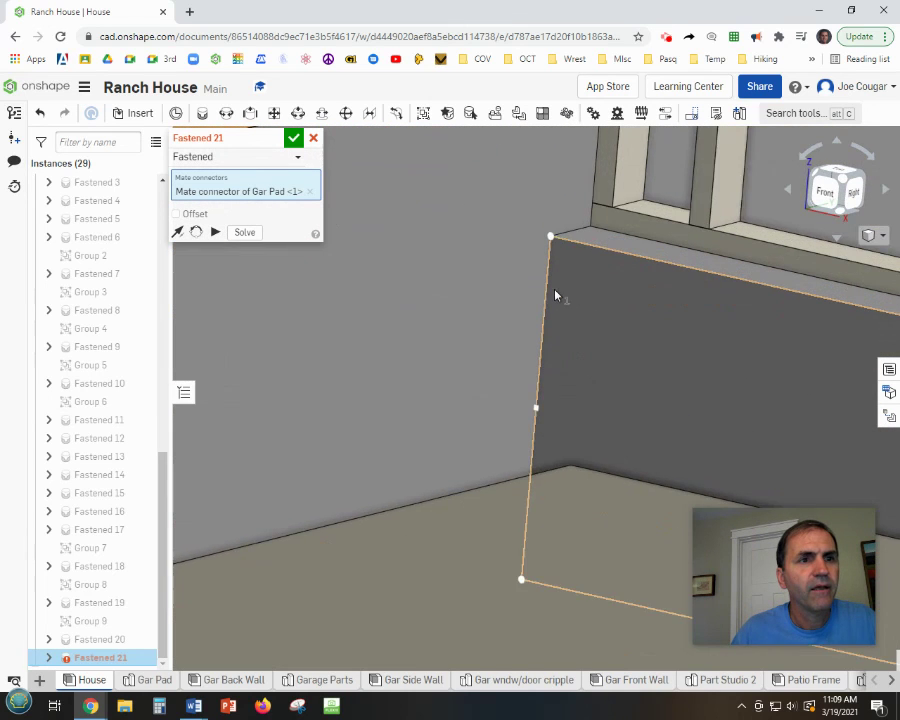
left_click(548, 195)
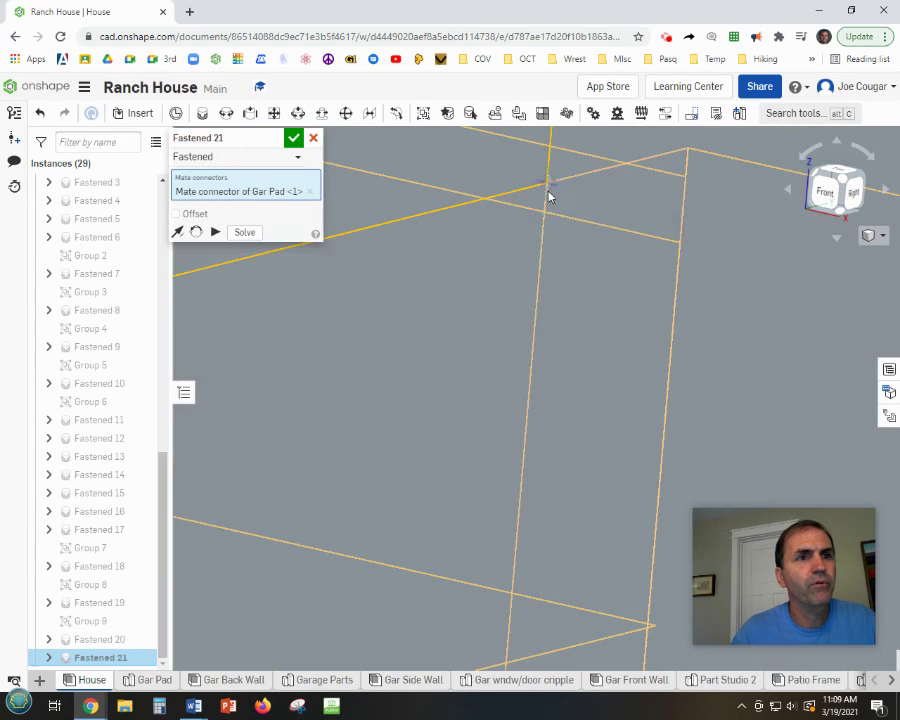
Offset the Fastened mate by 12 in along Y, accept it, and check the pad's fit at the garage opening
scroll(546, 256, "down", 10)
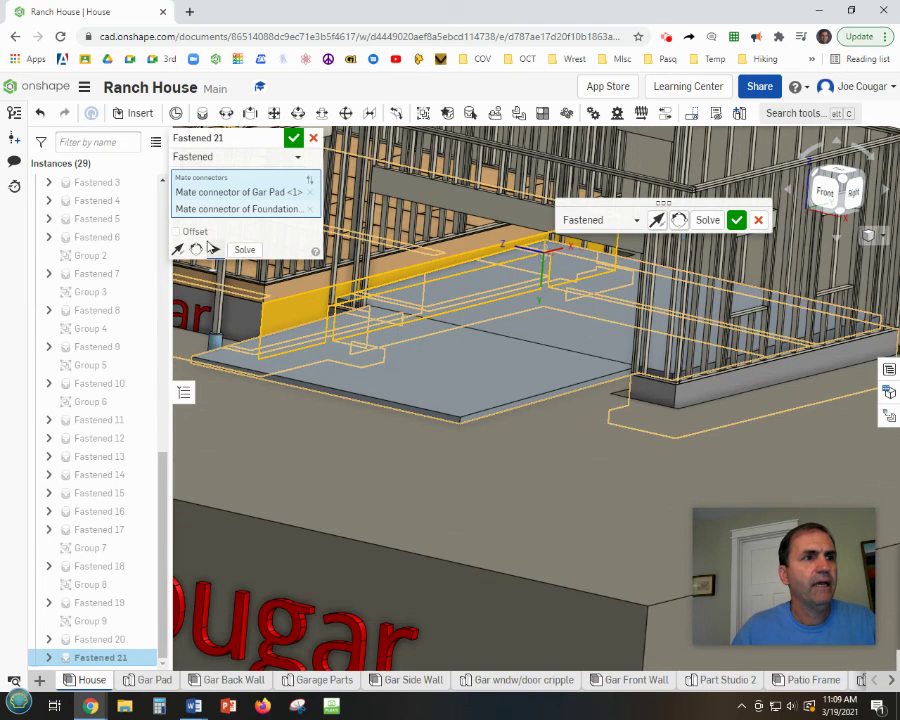
left_click(186, 232)
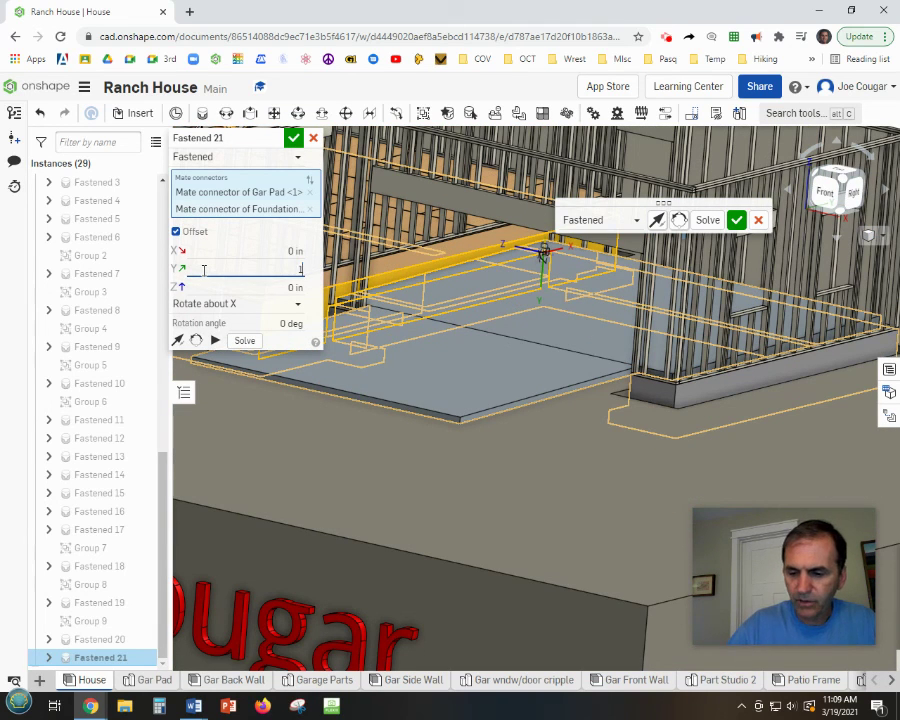
key("Return")
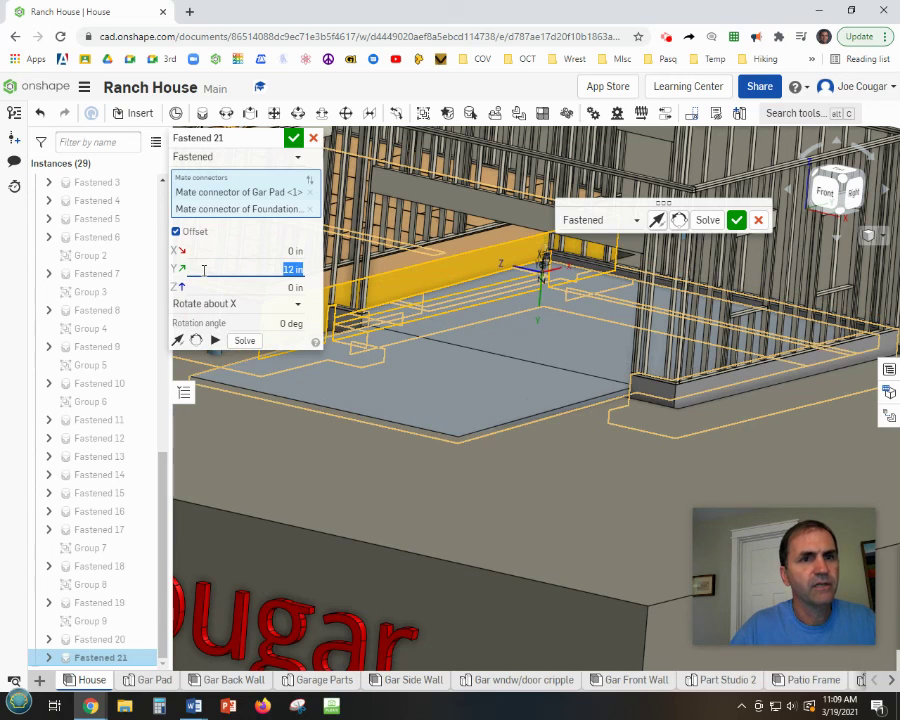
left_click(736, 219)
scroll(730, 290, "down", 3)
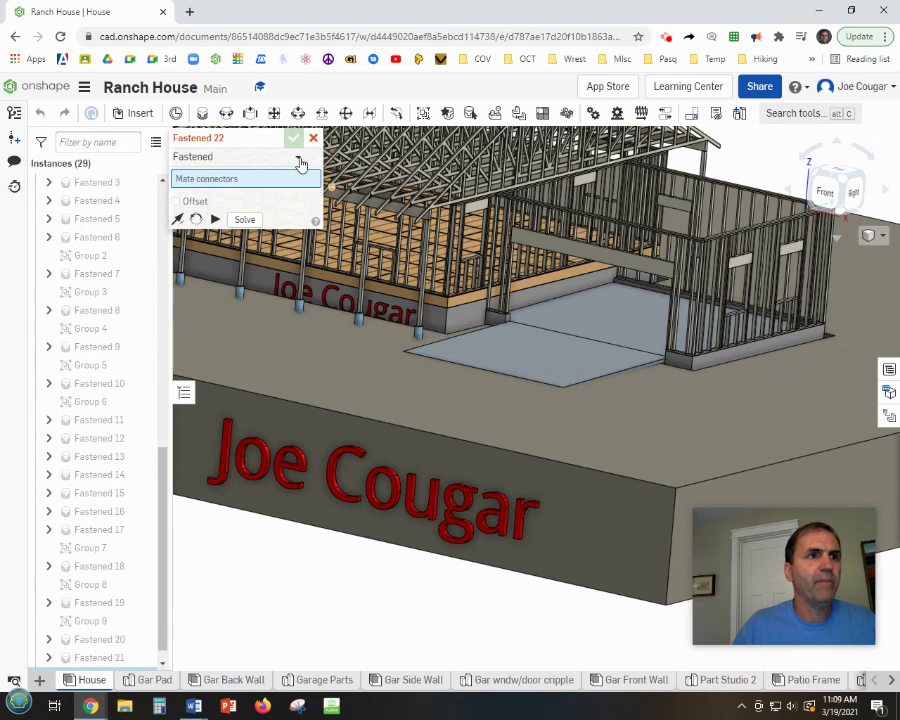
mouse_move(560, 422)
right_mouse_down()
mouse_move(572, 424)
mouse_move(554, 440)
mouse_move(545, 433)
right_mouse_up()
scroll(720, 450, "down", 2)
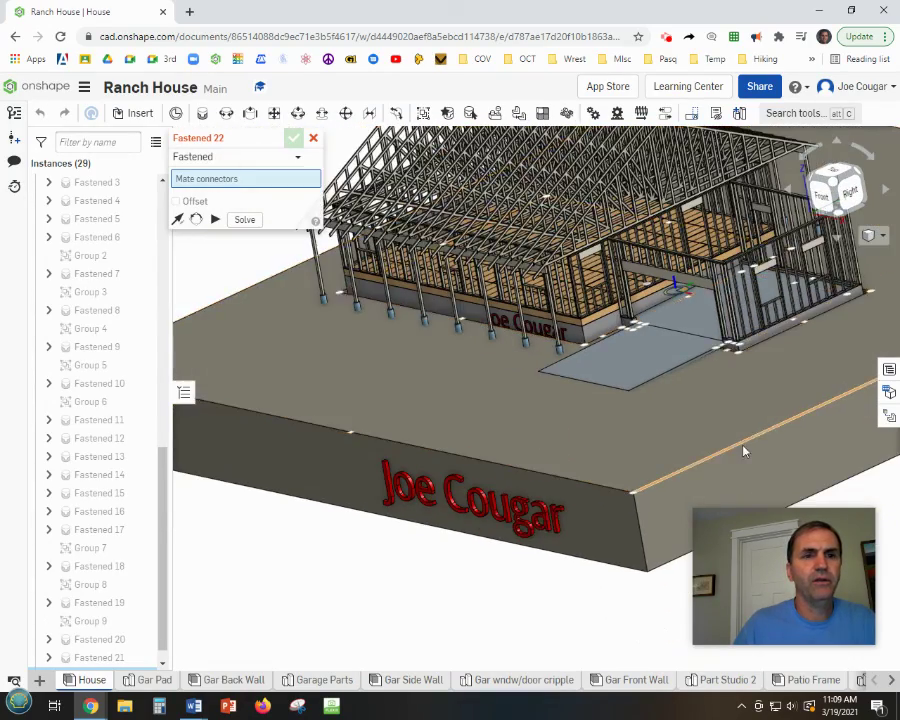
right_click_drag(743, 446, 661, 572)
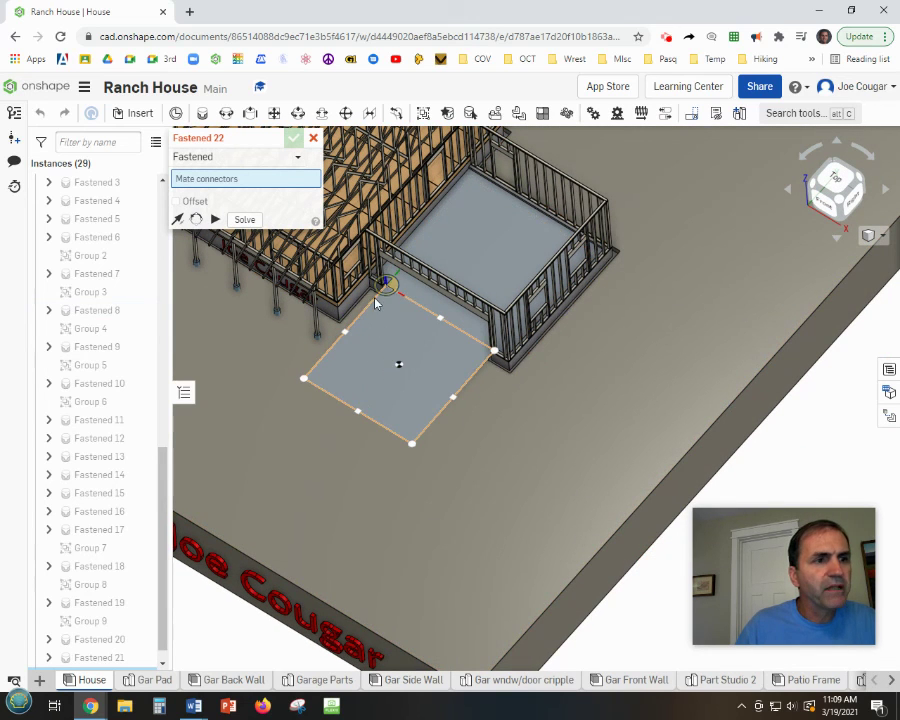
scroll(376, 303, "up", 2)
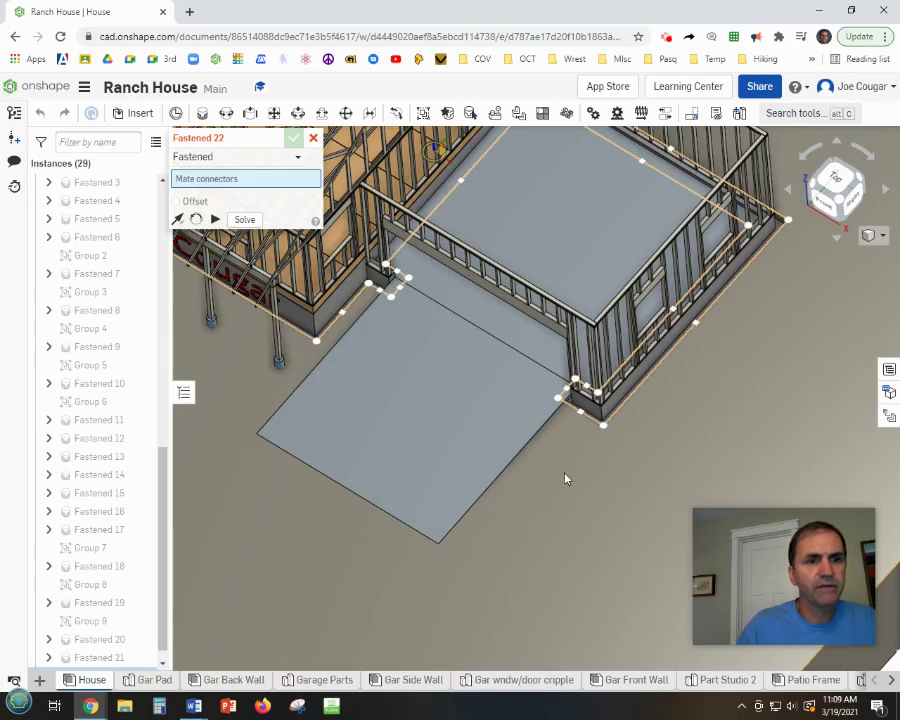